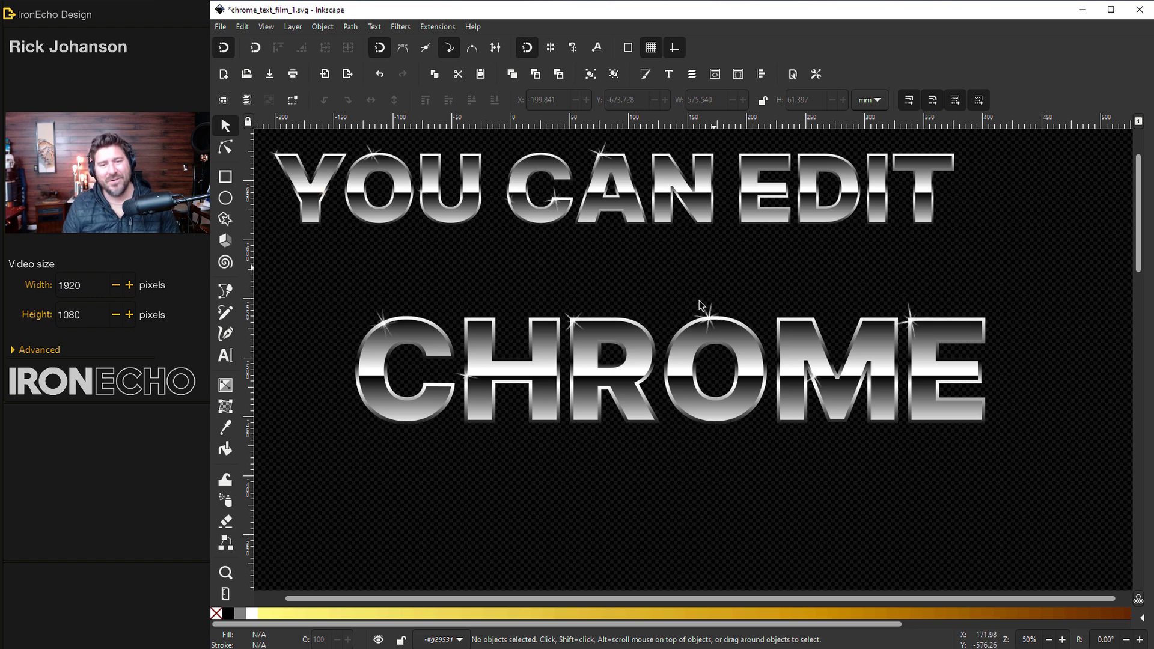
Step: Replace EDIT with ALTER so the first line reads YOU CAN ALTER
double_click(737, 202)
double_click(830, 192)
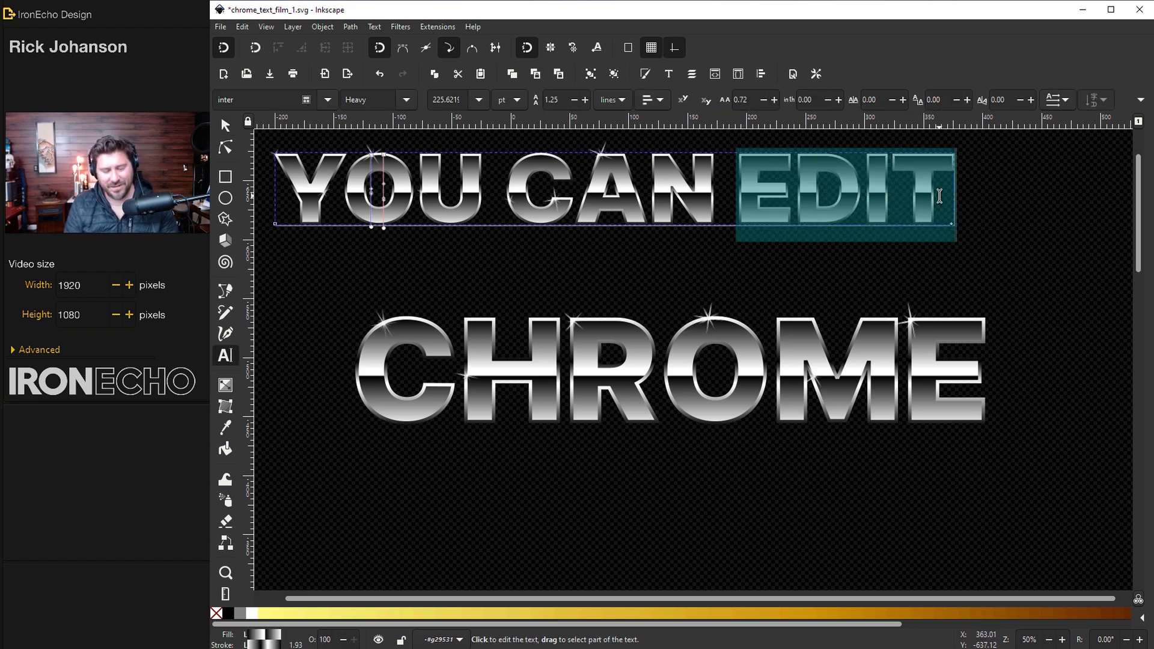
text(Change)
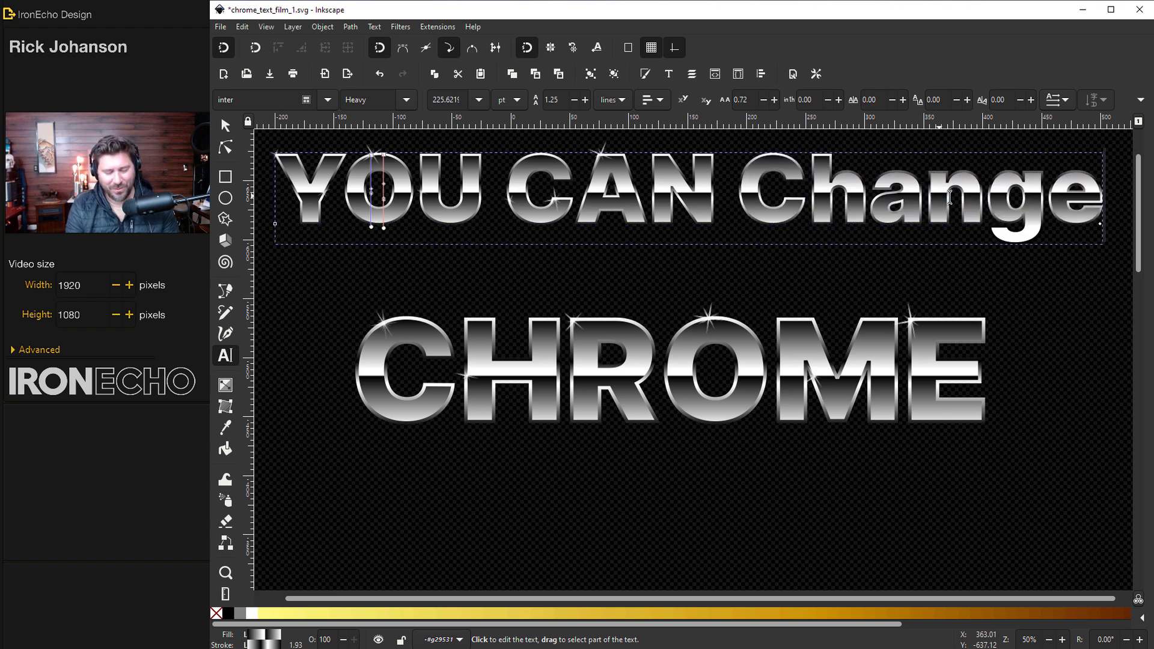
key(ctrl+Left)
key(shift+Right)
key(shift+Right)
key(shift+Right)
key(shift+Right)
key(shift+Right)
key(shift+Right)
text(ALTER)
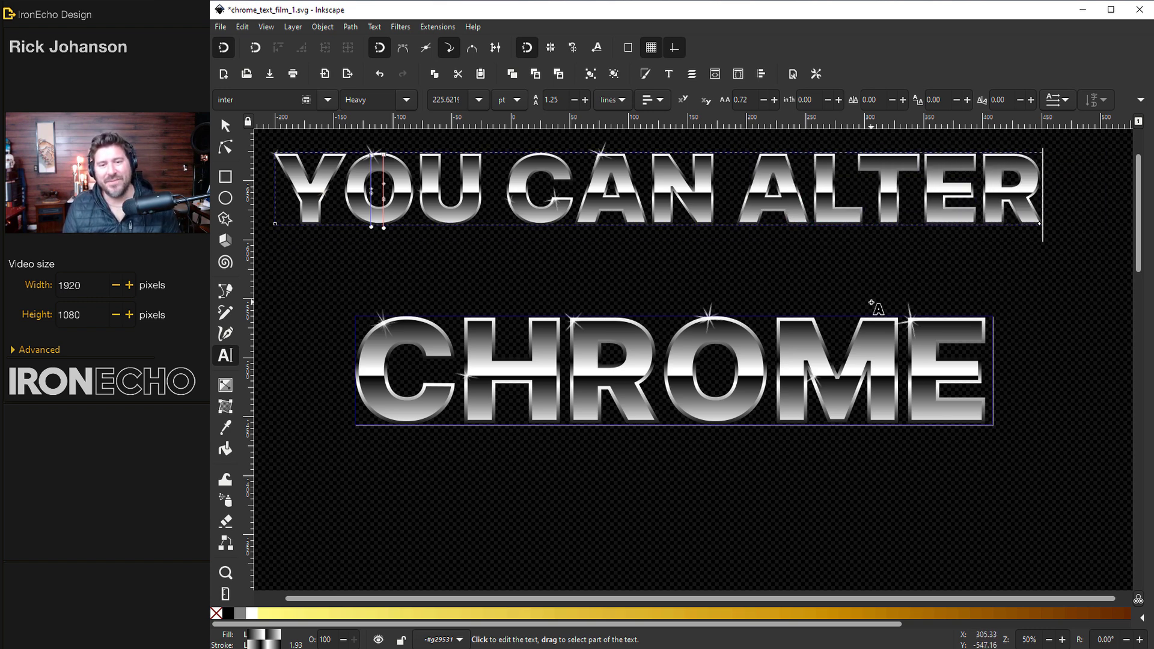
Step: Replace COLORS with EDIT so the second line reads CHANGE EDIT
scroll(874, 305, up, 6)
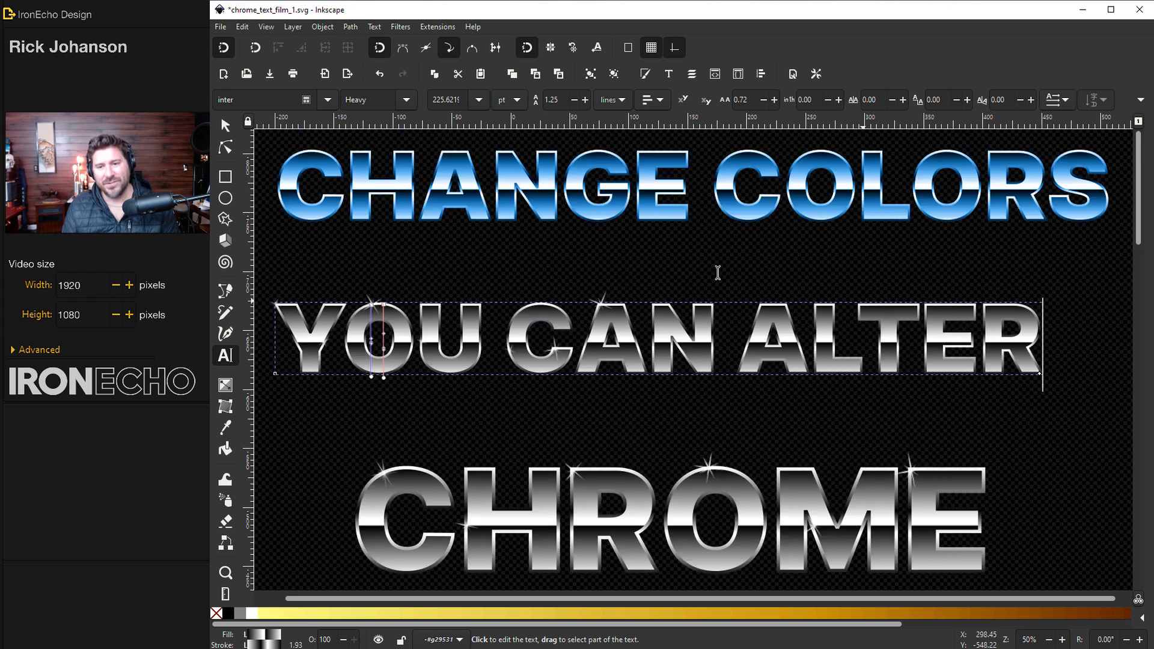
double_click(726, 197)
text(EDIT)
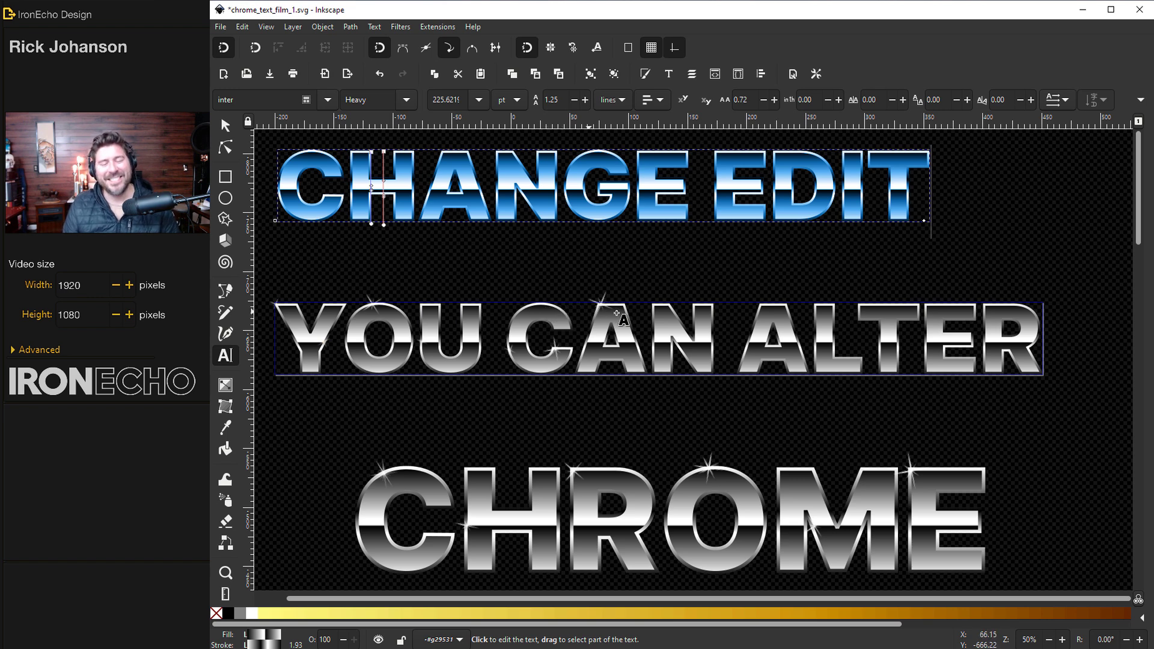
Step: Scroll the canvas down to the empty white page
scroll(586, 316, down, 2)
scroll(594, 316, down, 3)
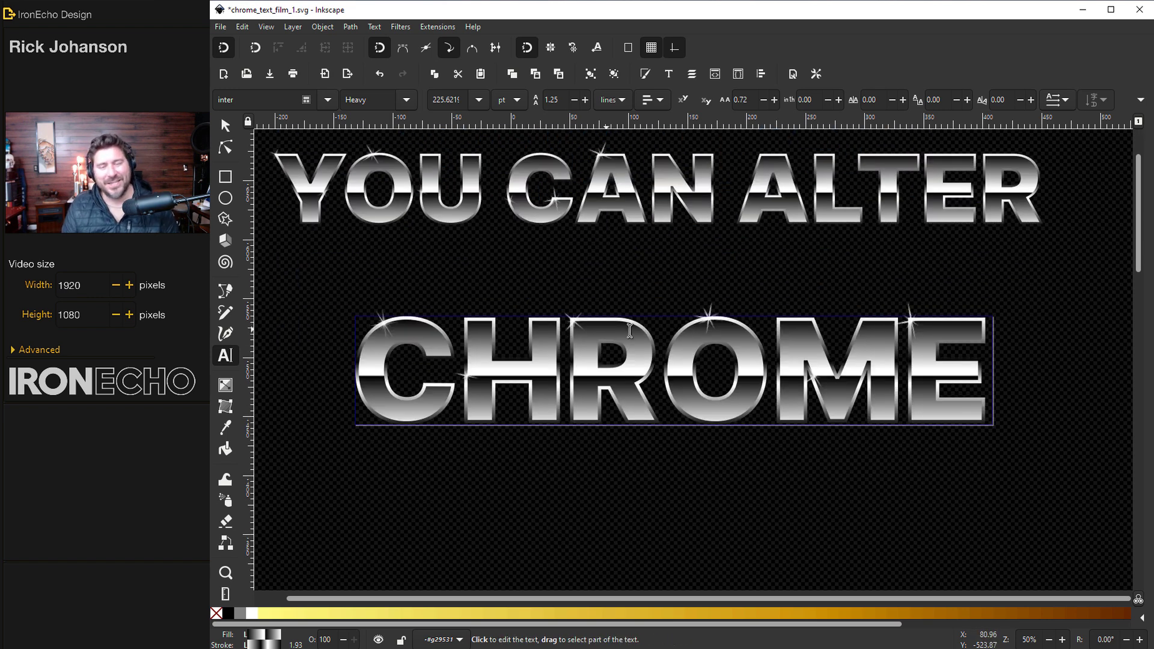
scroll(734, 339, down, 8)
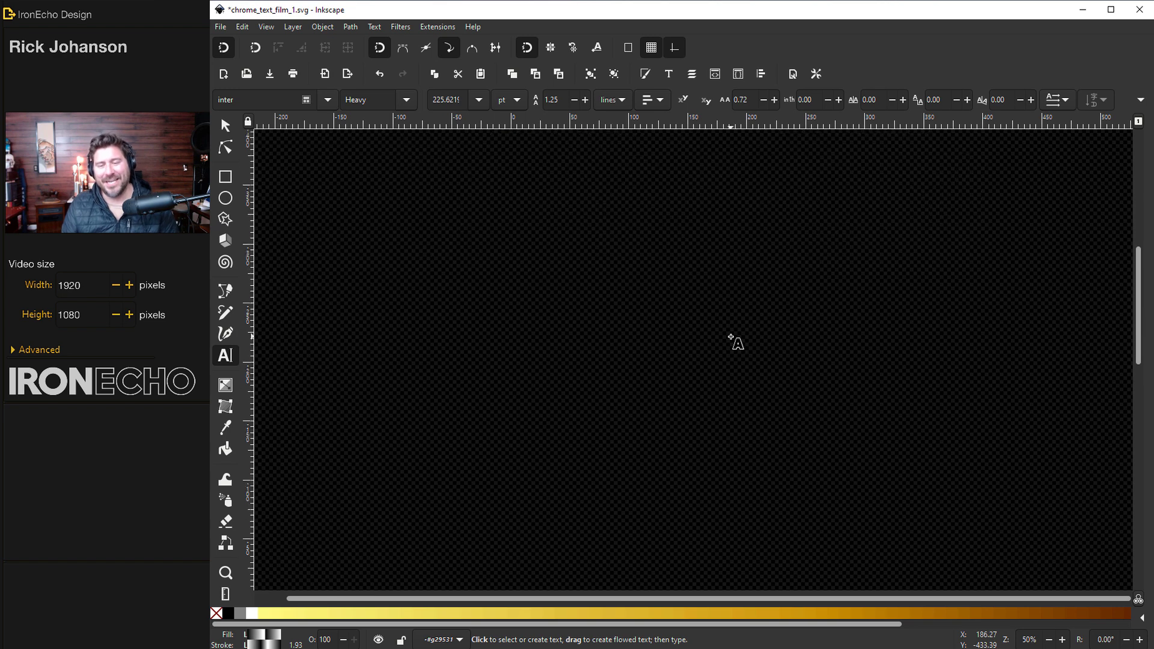
scroll(734, 338, down, 6)
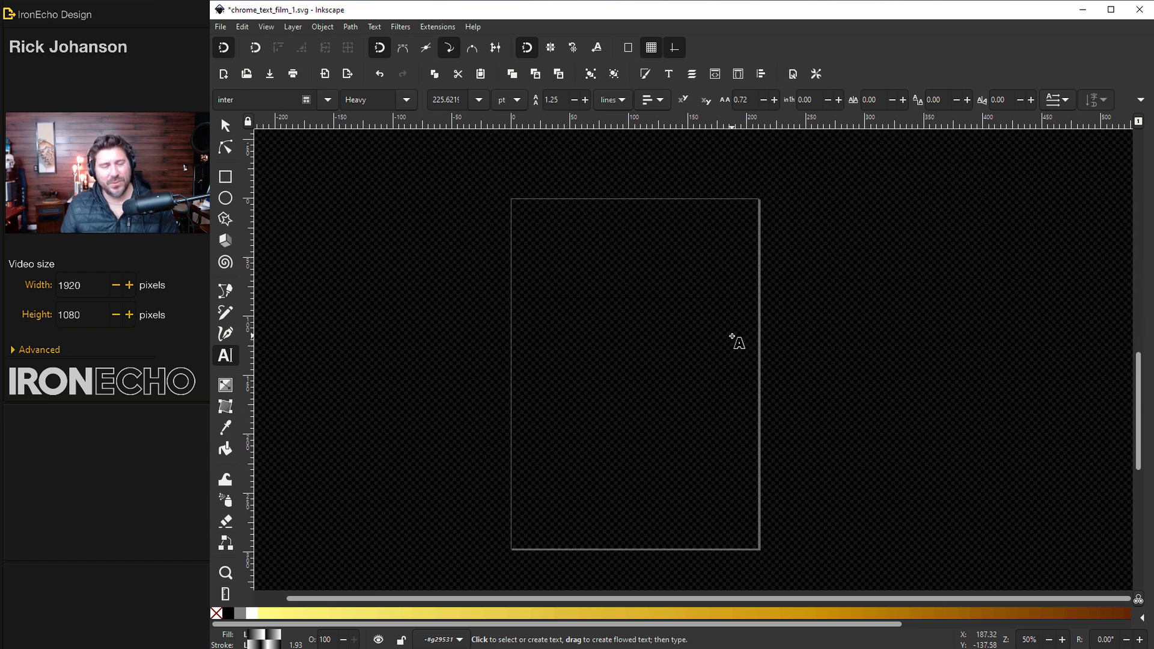
scroll(676, 322, up, 1)
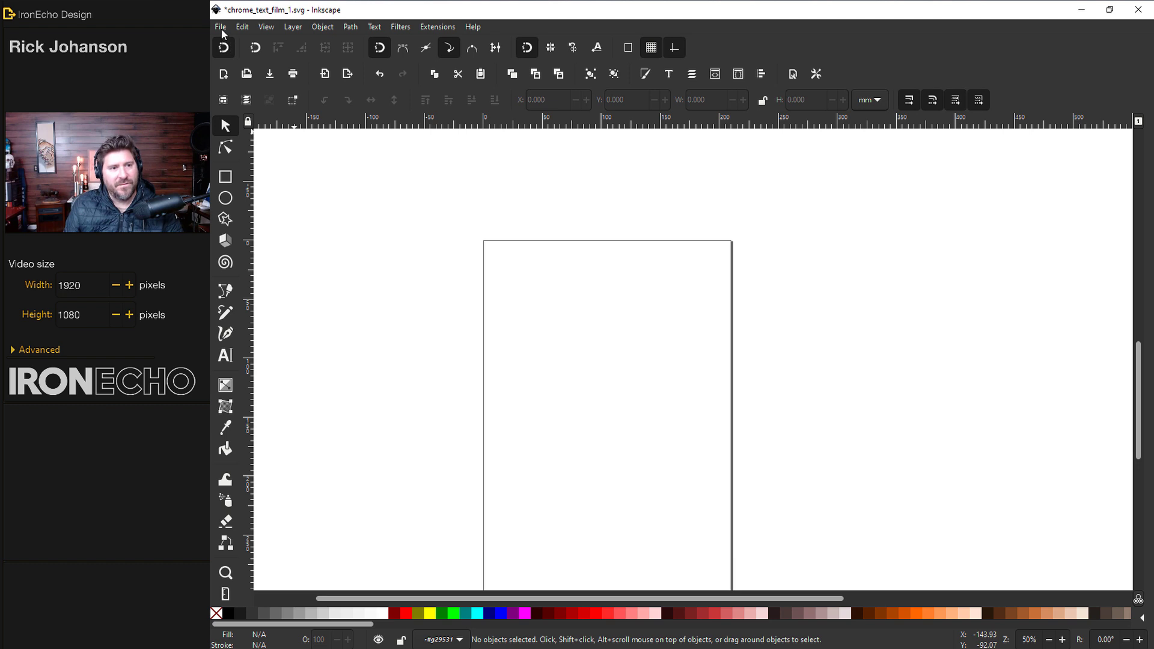
Step: Show Document Properties for the A4 portrait page and switch to the Text tool
click(221, 27)
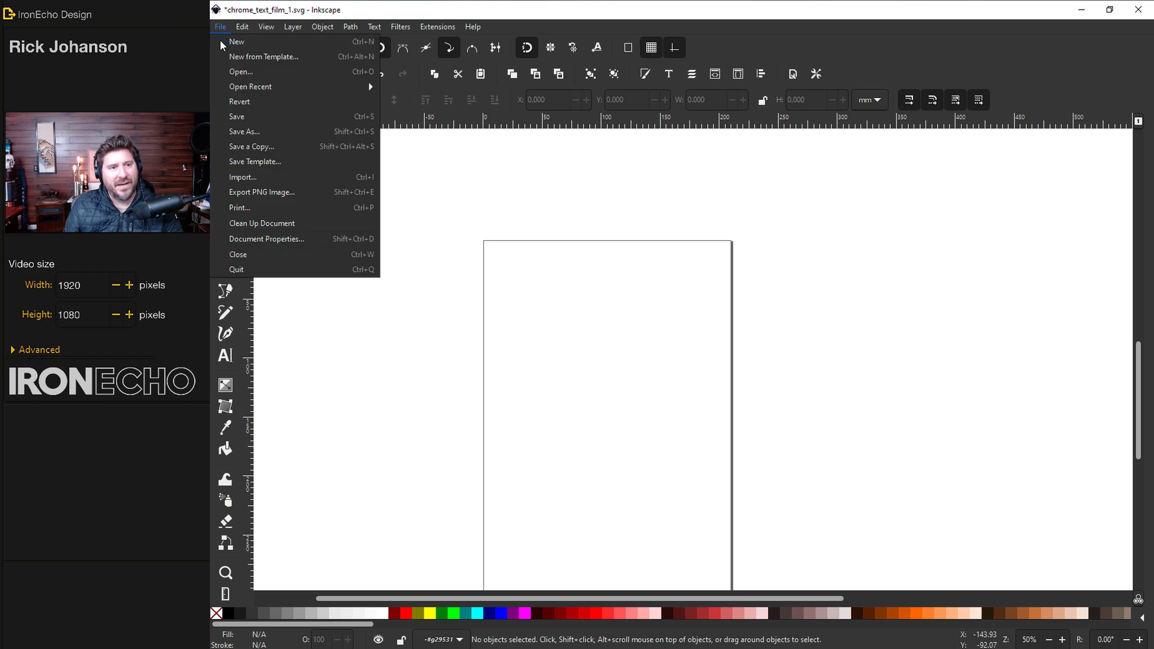
click(265, 240)
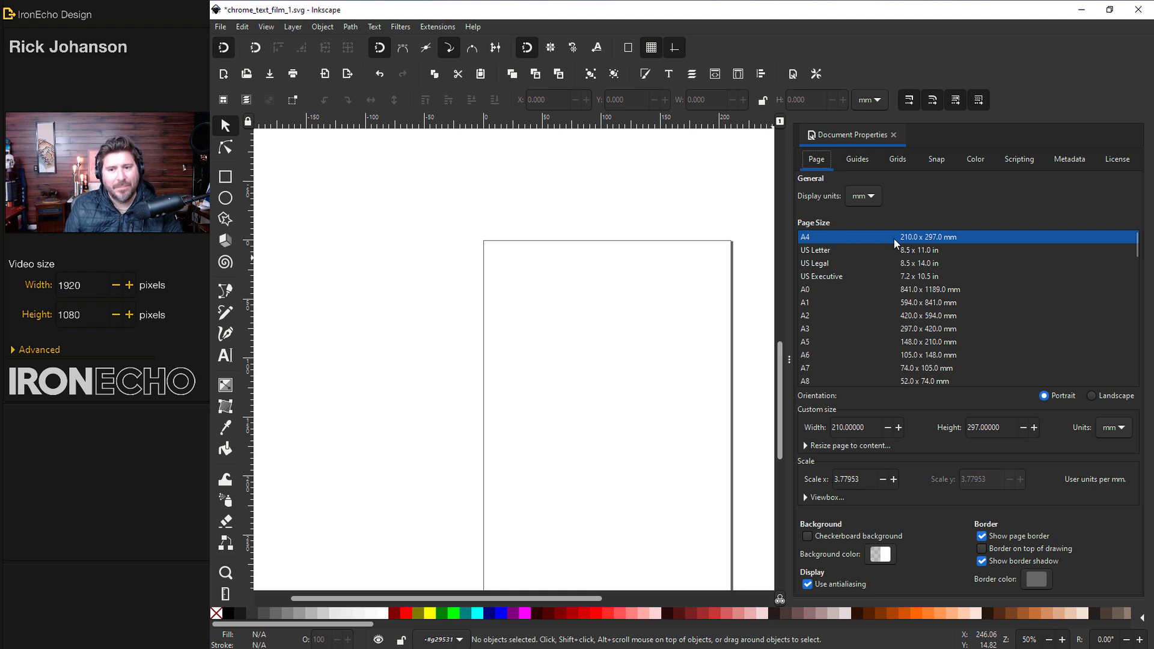
key(t)
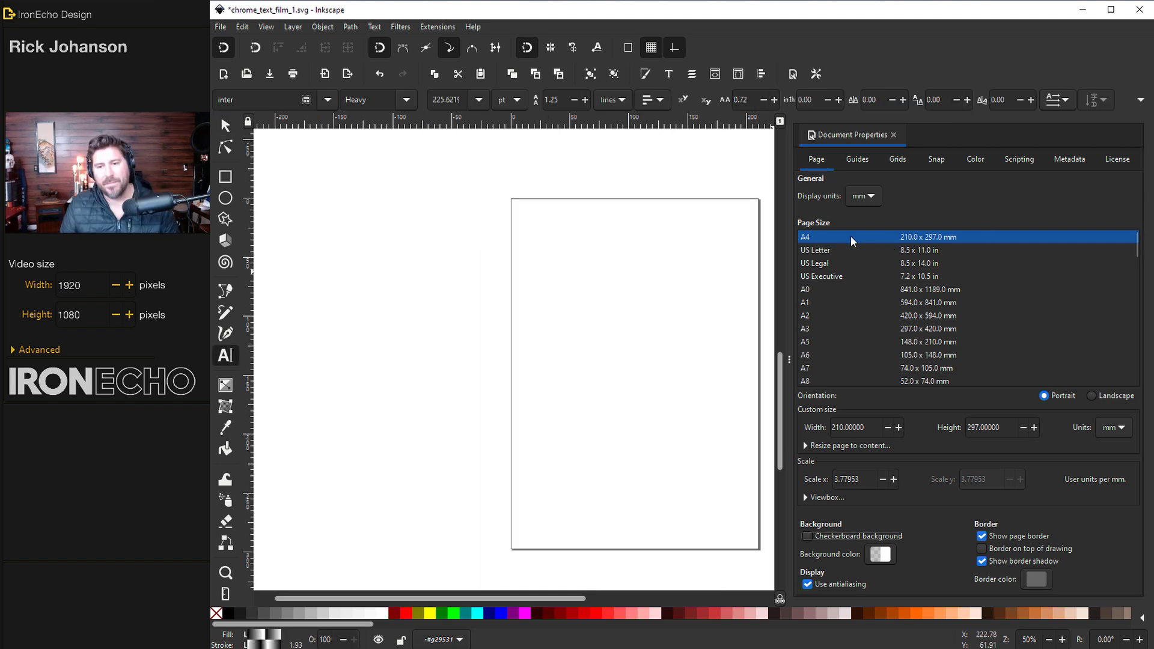
Step: Set the page background colour to black and enable the checkerboard background
click(887, 559)
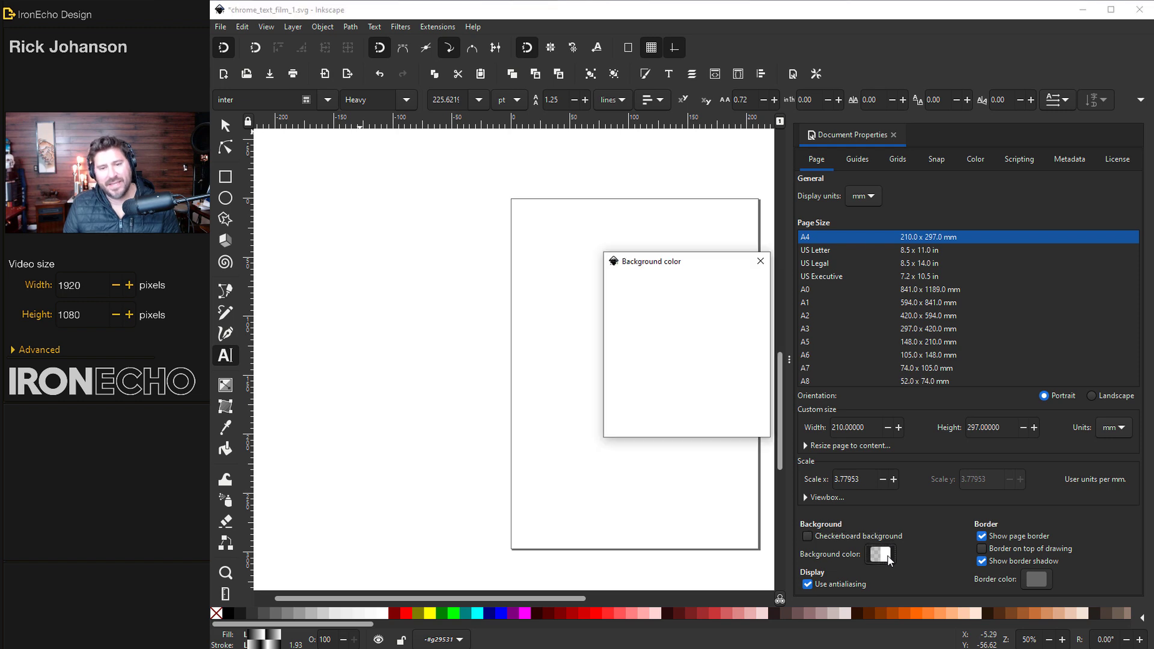
drag(684, 340, 658, 298)
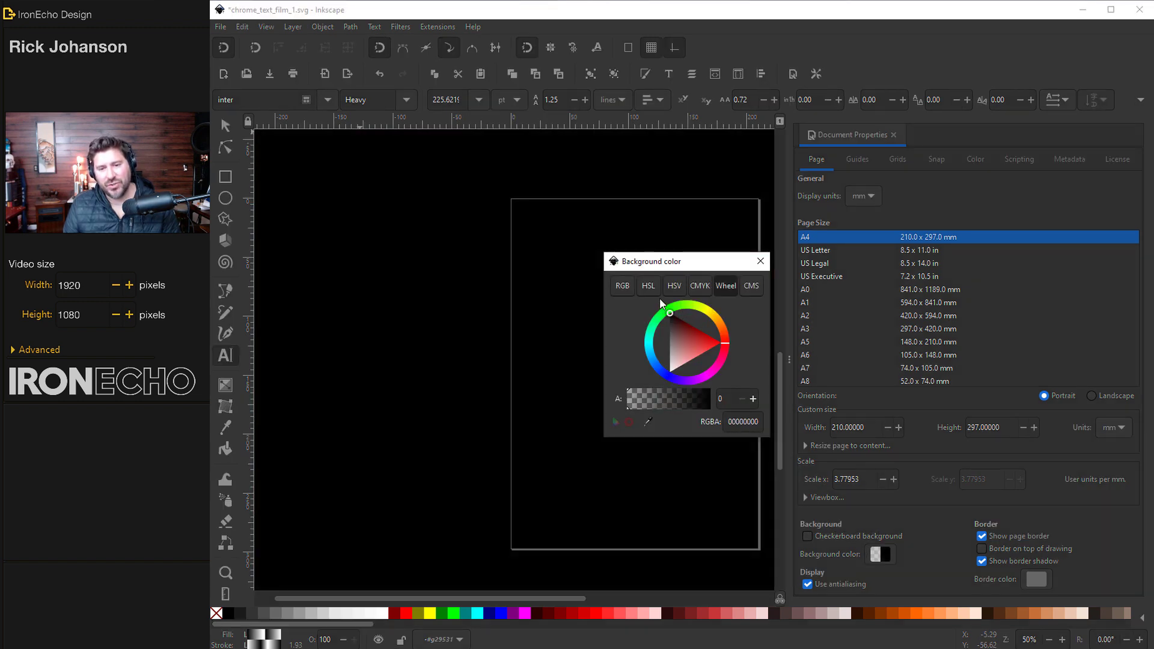
click(759, 262)
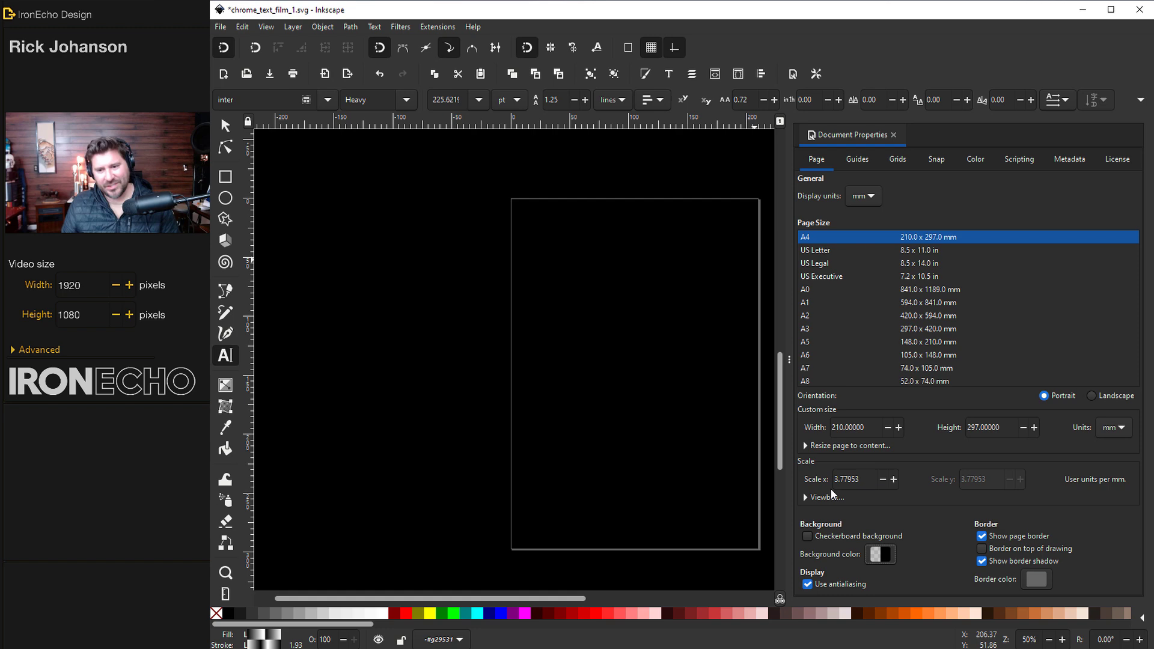
click(807, 537)
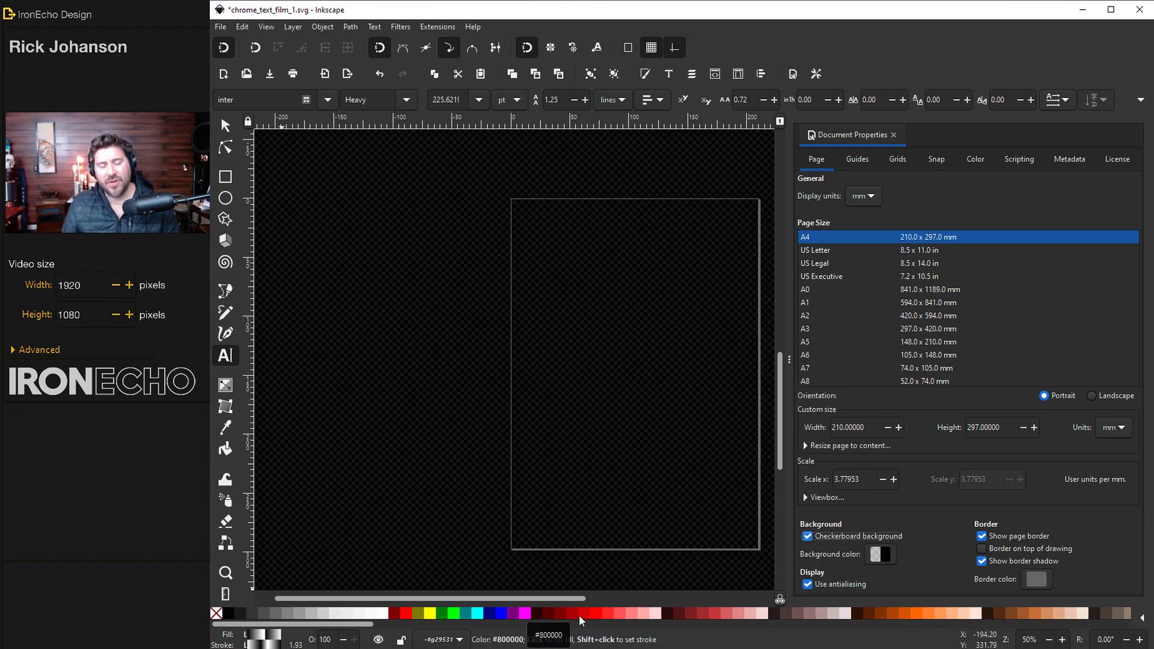
Step: Switch the swatch palette to Gold and close Document Properties
click(1142, 619)
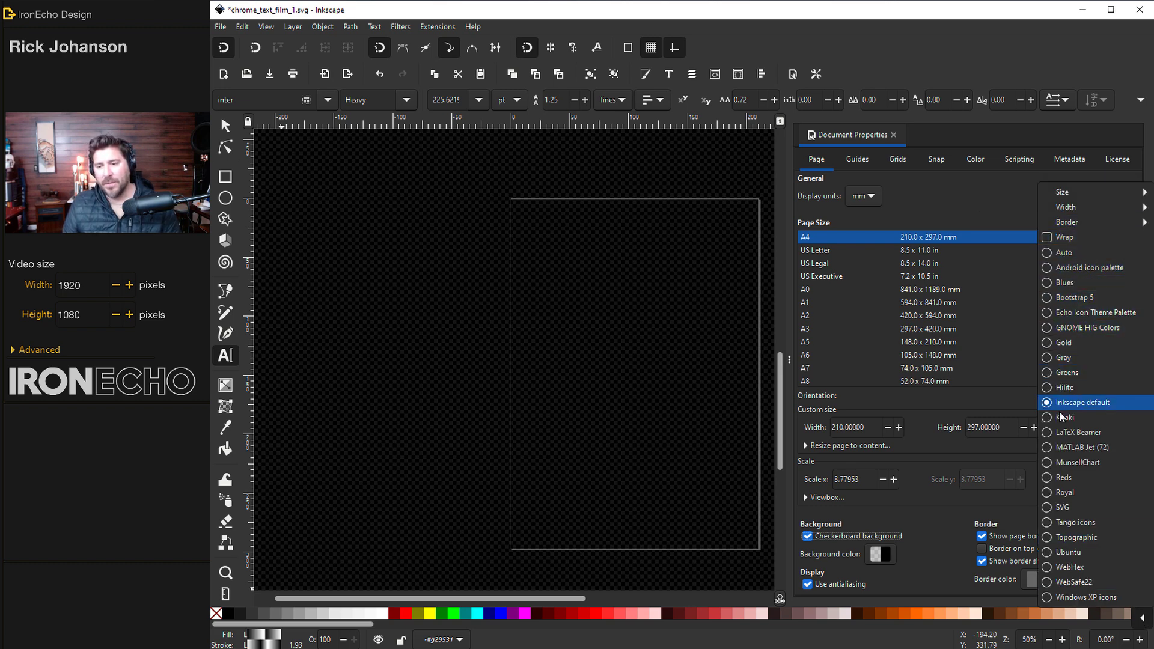
click(1050, 342)
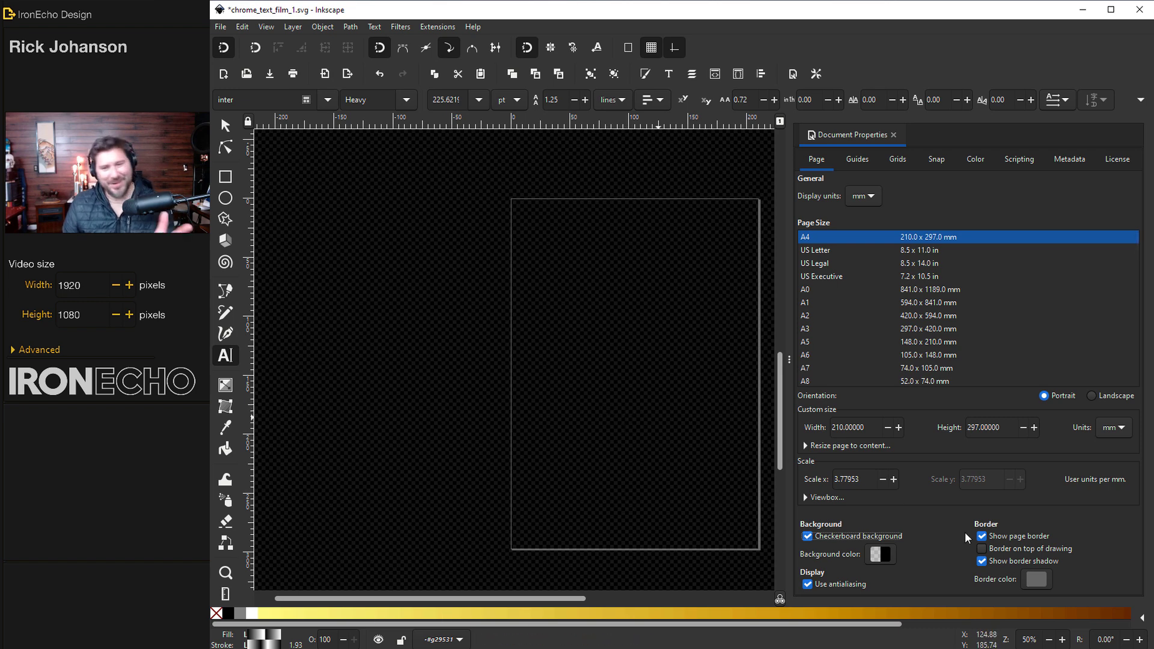
click(1142, 619)
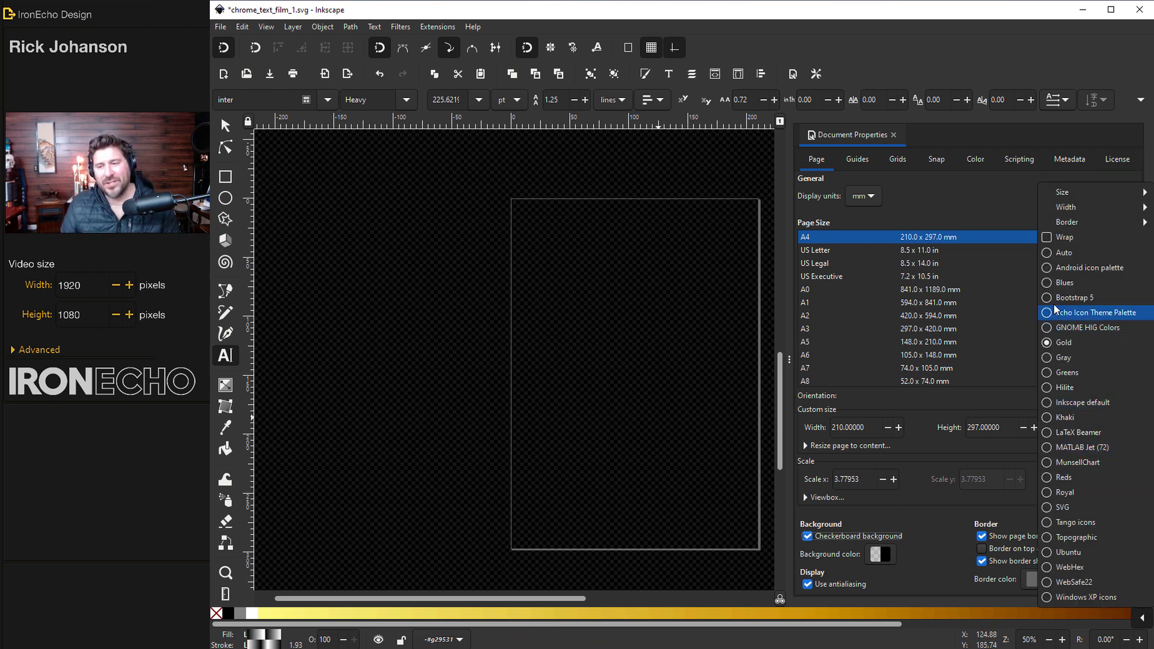
click(1067, 282)
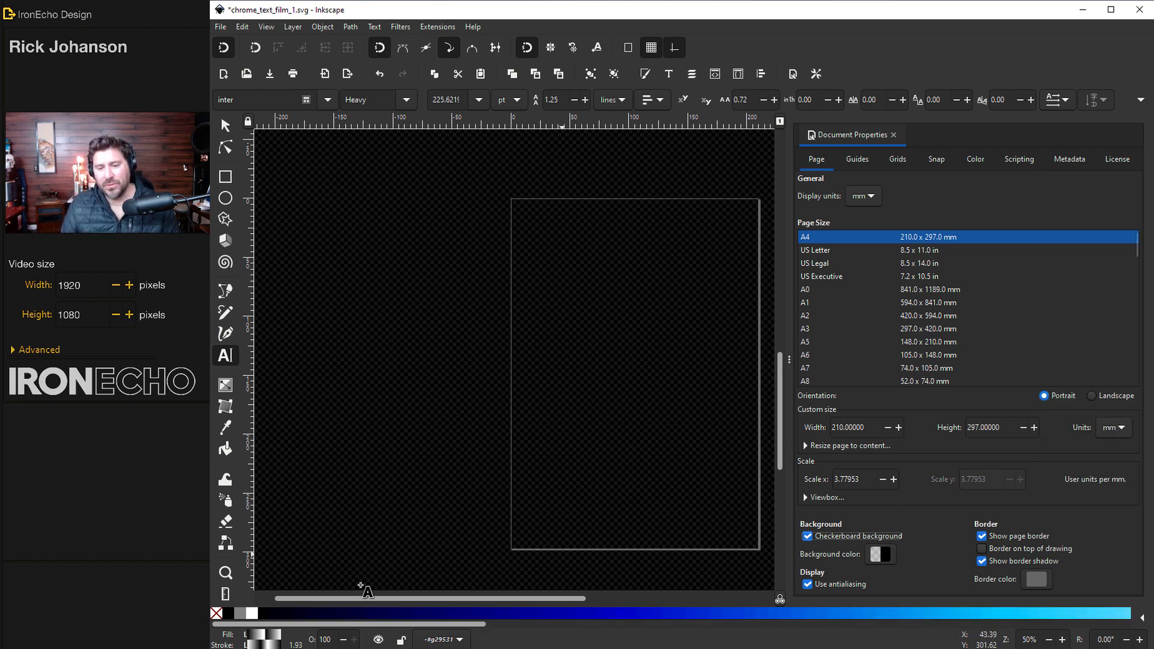
click(1142, 618)
click(1067, 324)
click(894, 135)
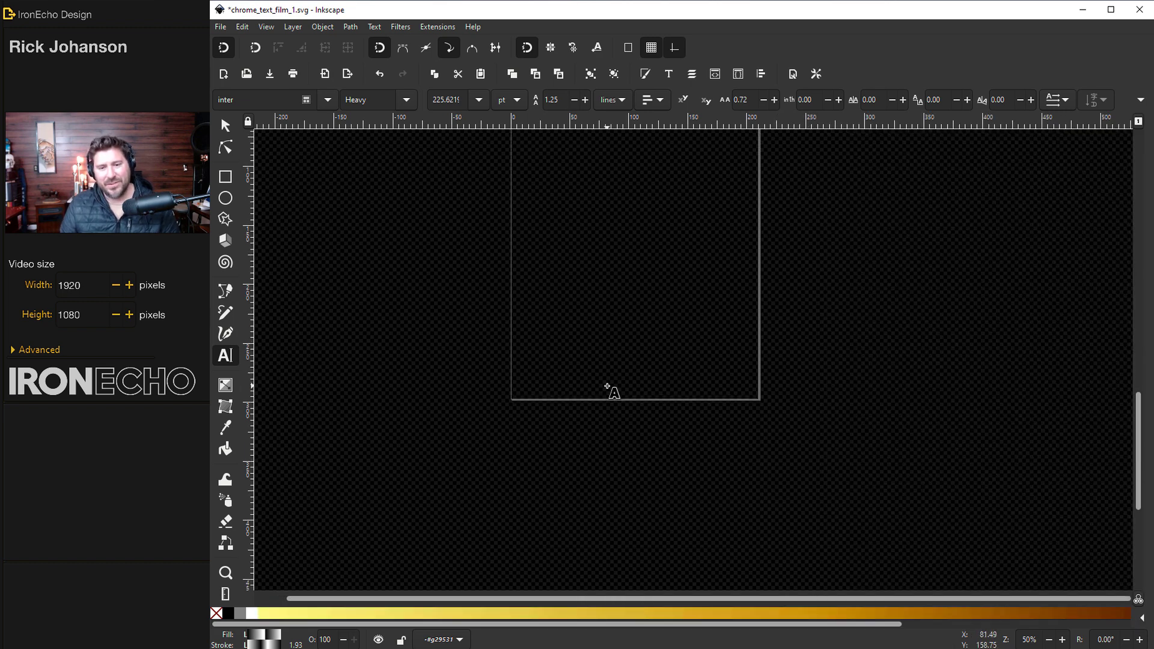
Step: Select the Text tool, then switch to the browser's Google Fonts Inter page
scroll(607, 387, down, 10)
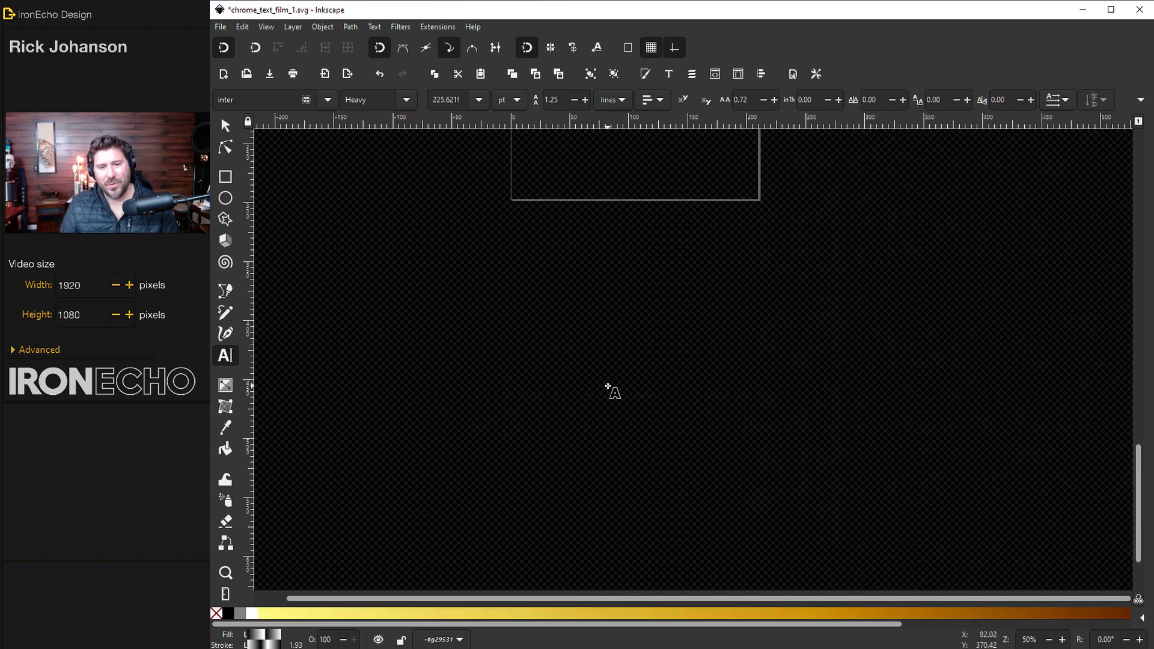
click(229, 359)
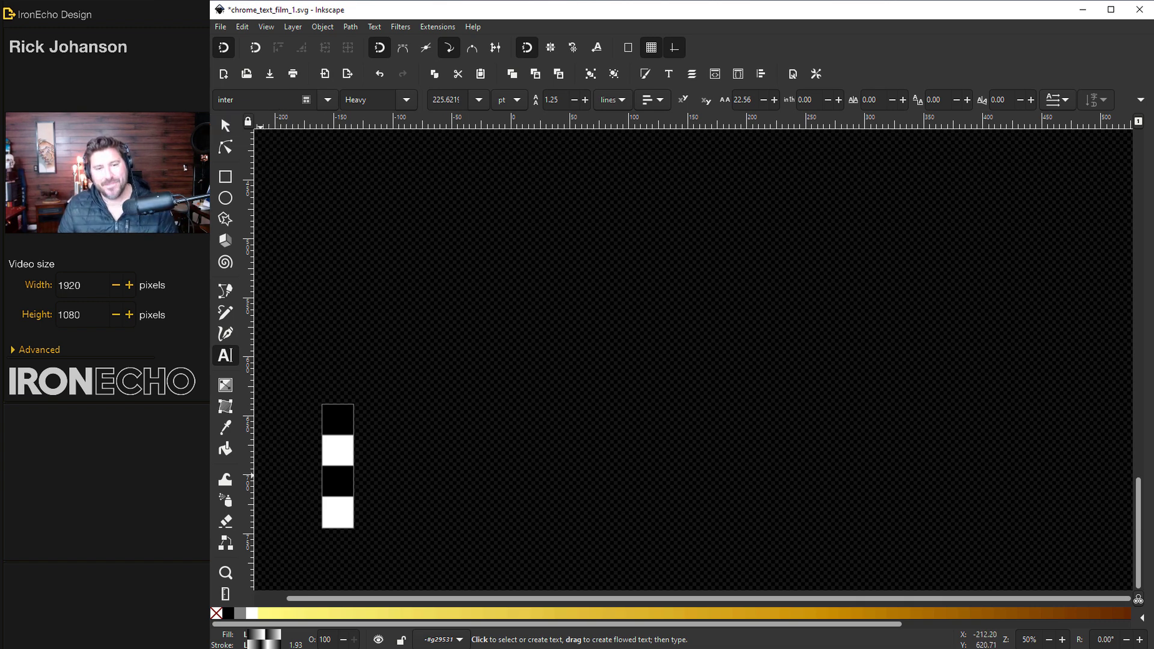
key(alt+Tab)
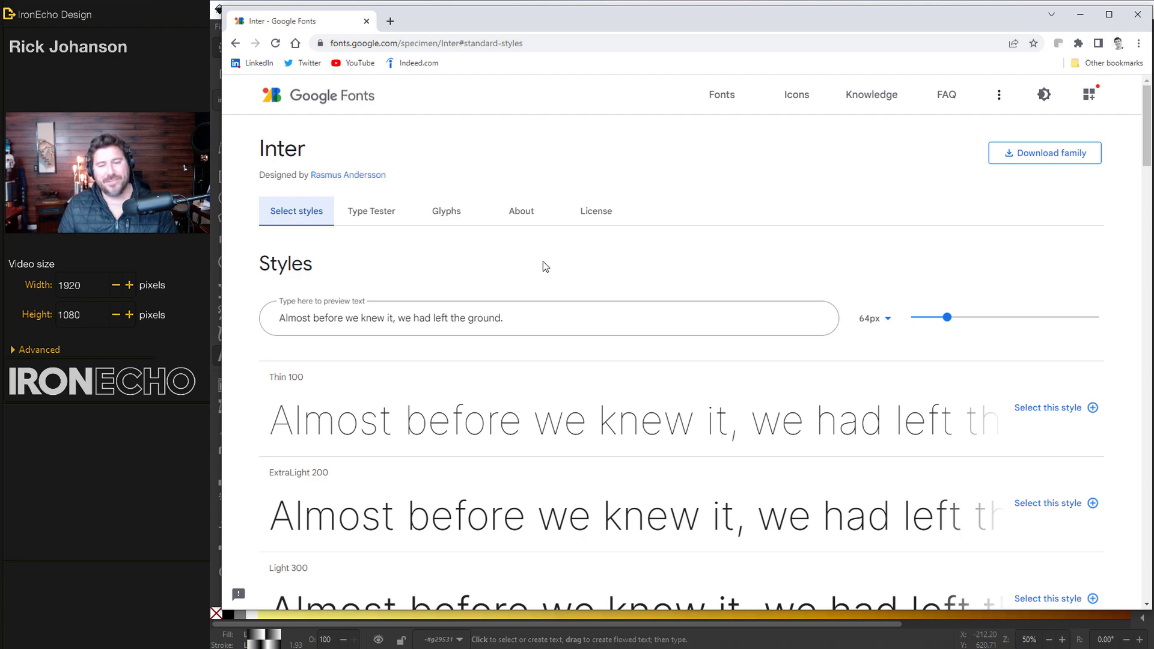
Step: Check the Inter font's License section, then scroll back up to its About description
scroll(619, 297, down, 9)
click(593, 142)
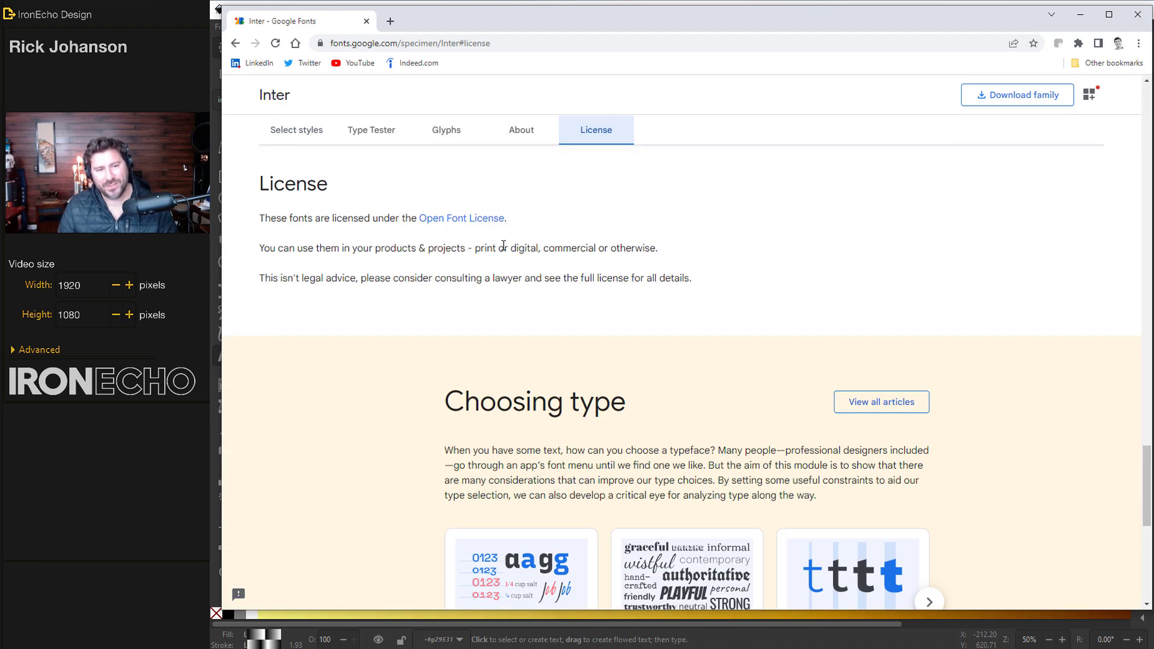
scroll(565, 273, up, 5)
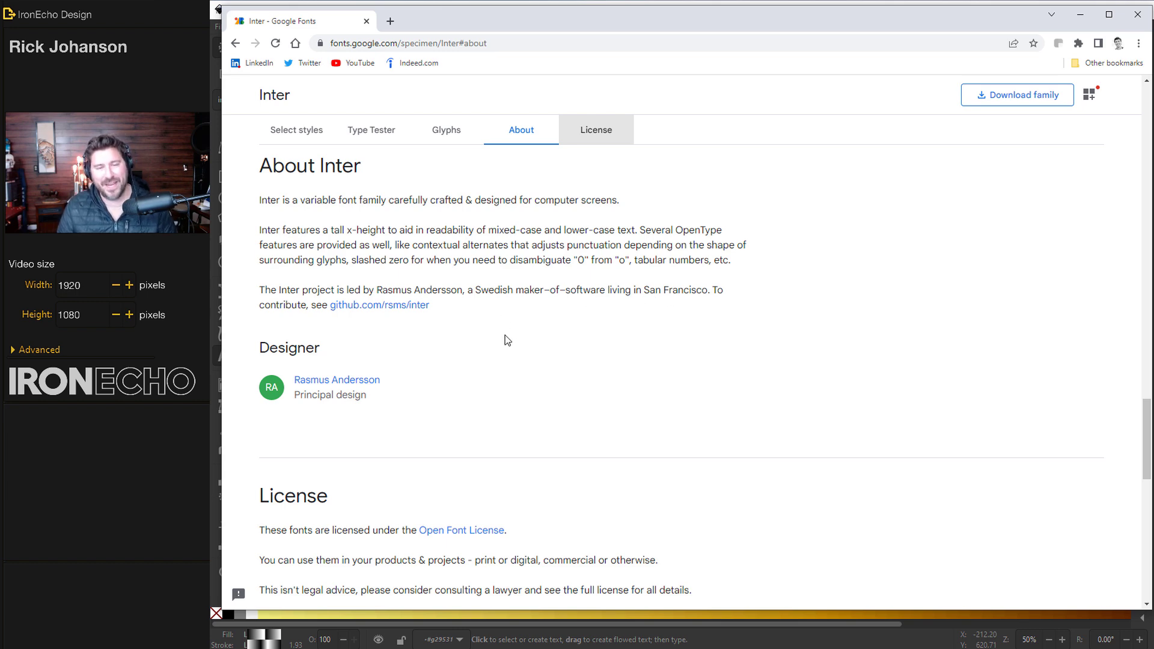
Step: Back in Inkscape, type RUN on the canvas in Arial Heavy and select the word
click(1081, 16)
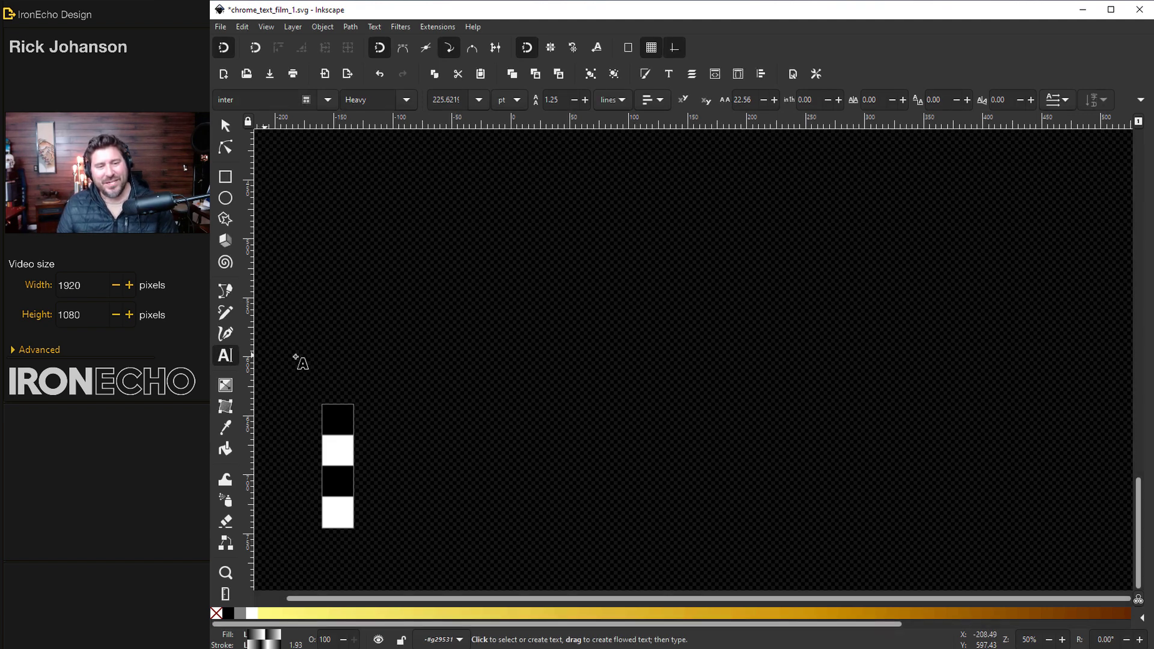
click(469, 335)
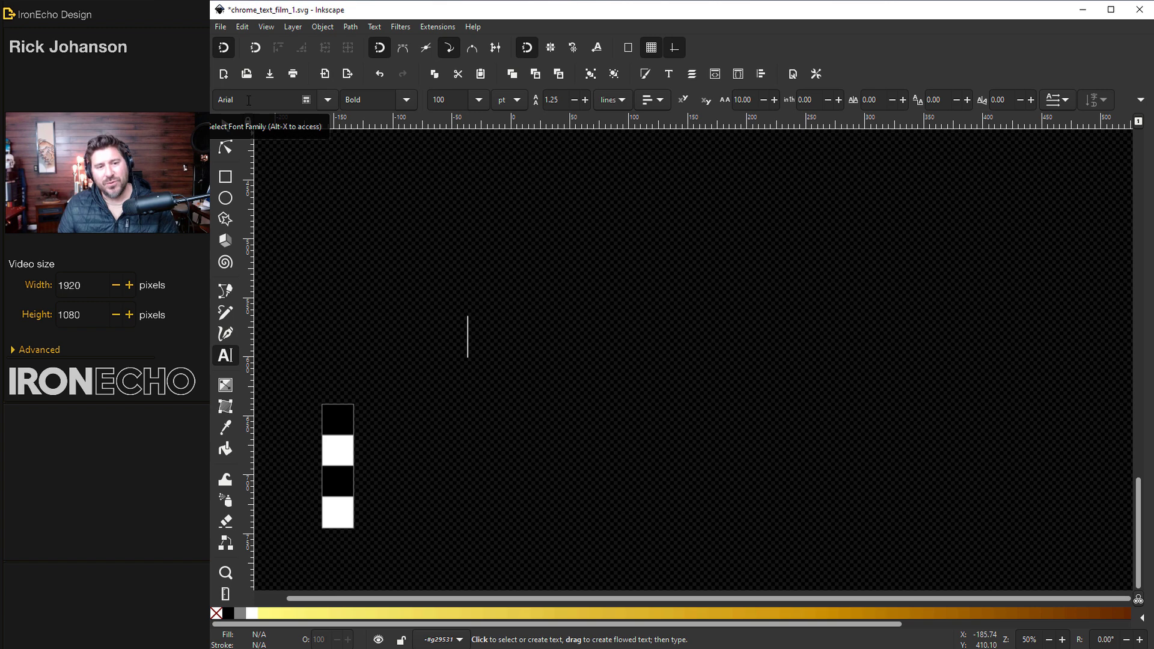
click(406, 100)
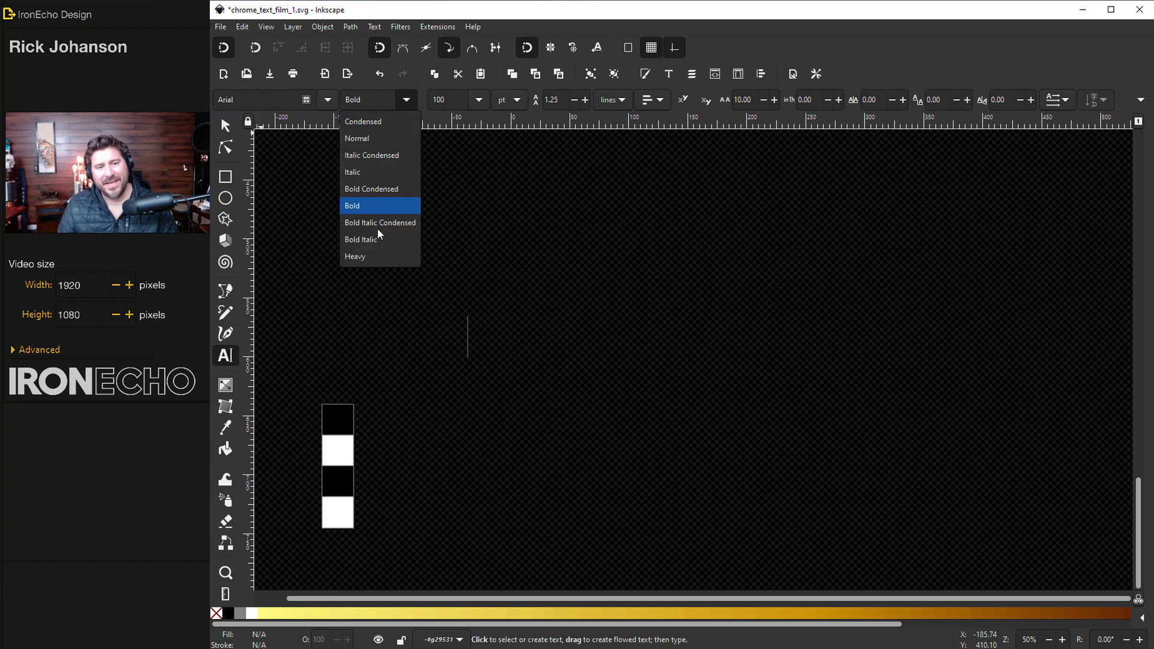
click(365, 259)
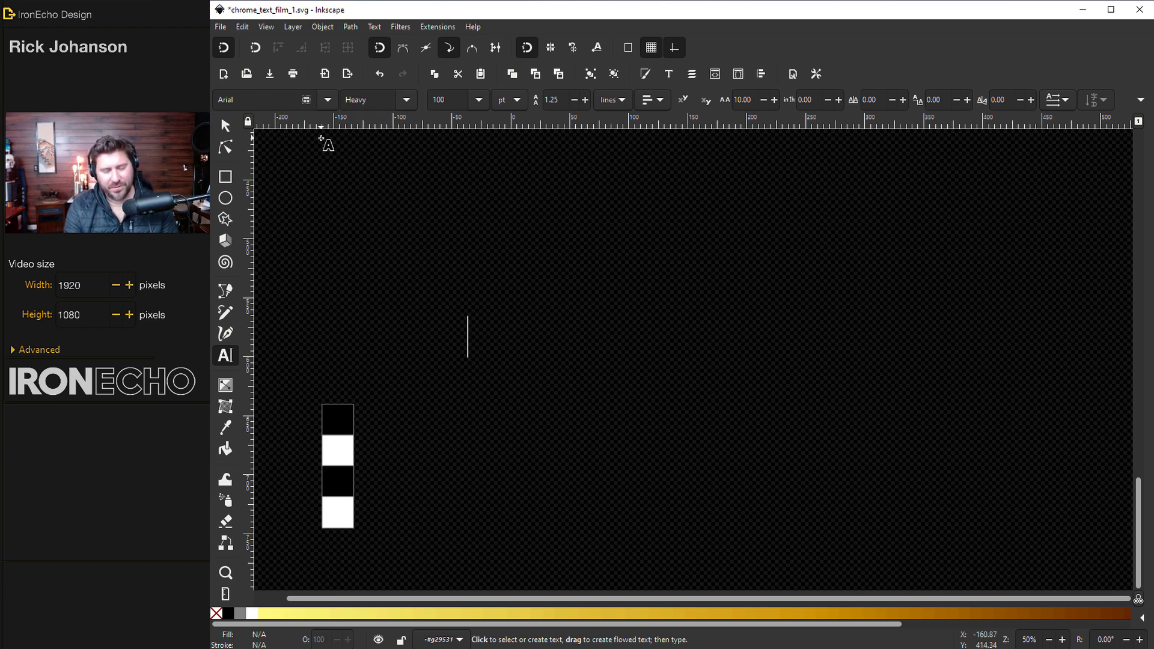
text(RUN)
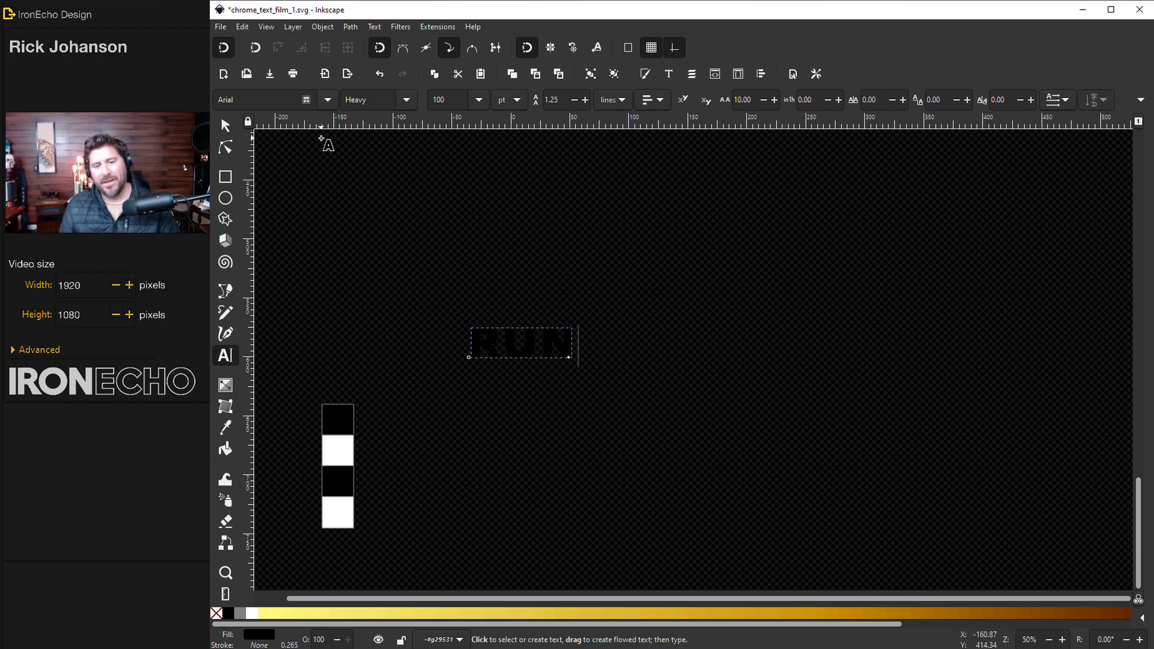
double_click(496, 343)
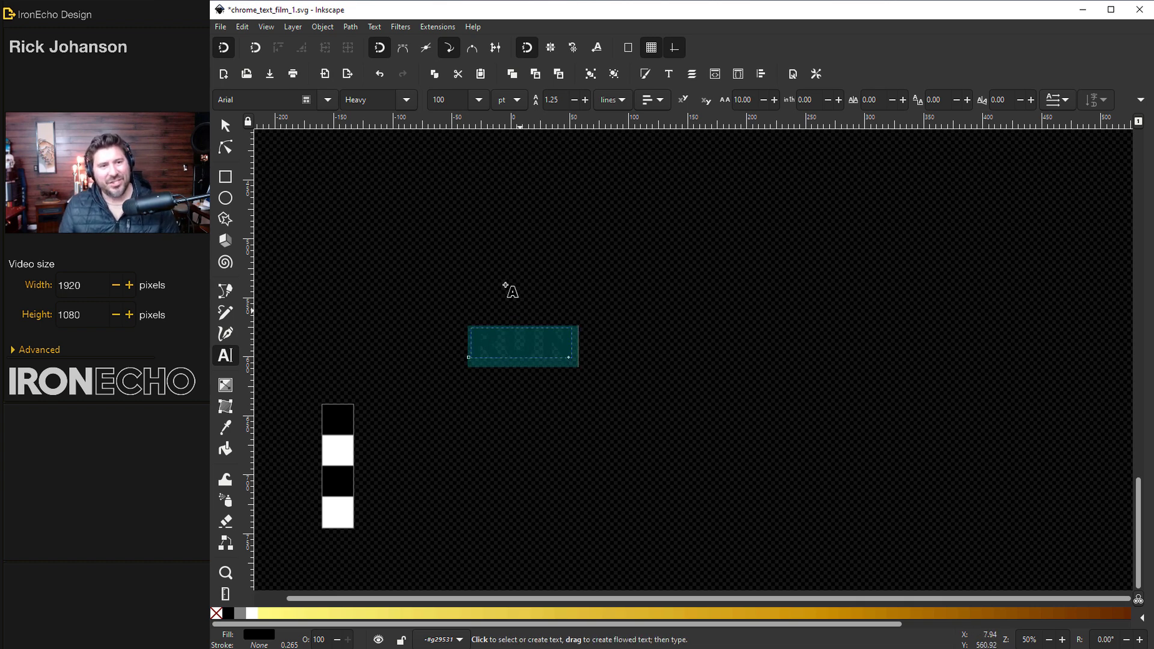
Step: Set RUN's fill to white in Fill and Stroke
click(323, 27)
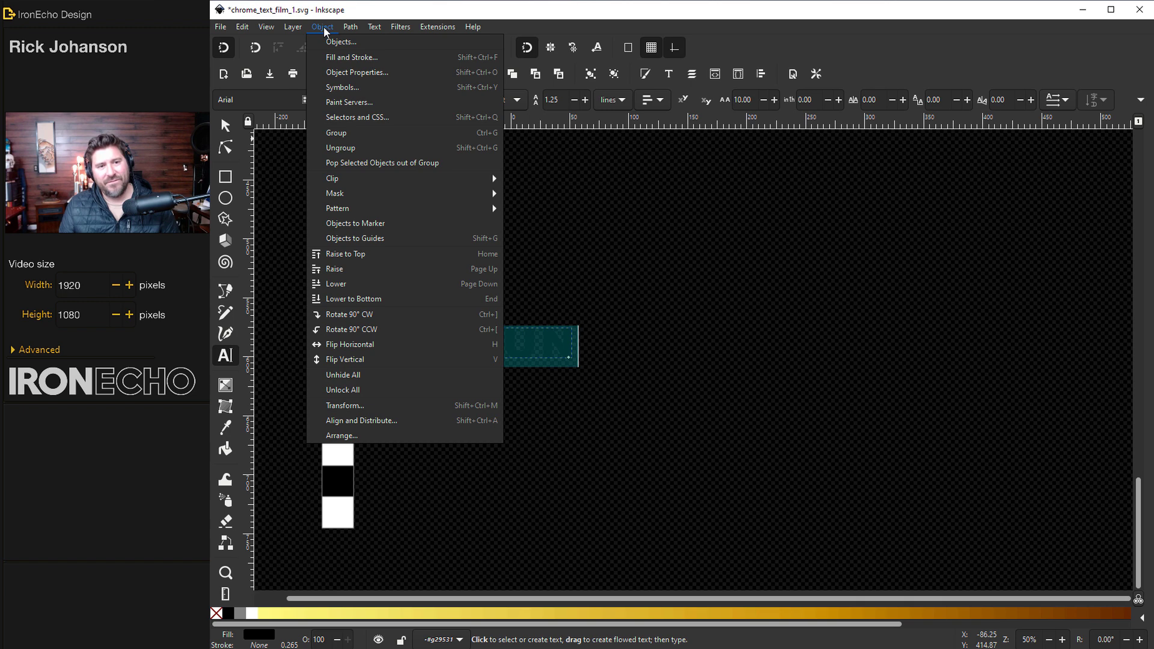
click(340, 58)
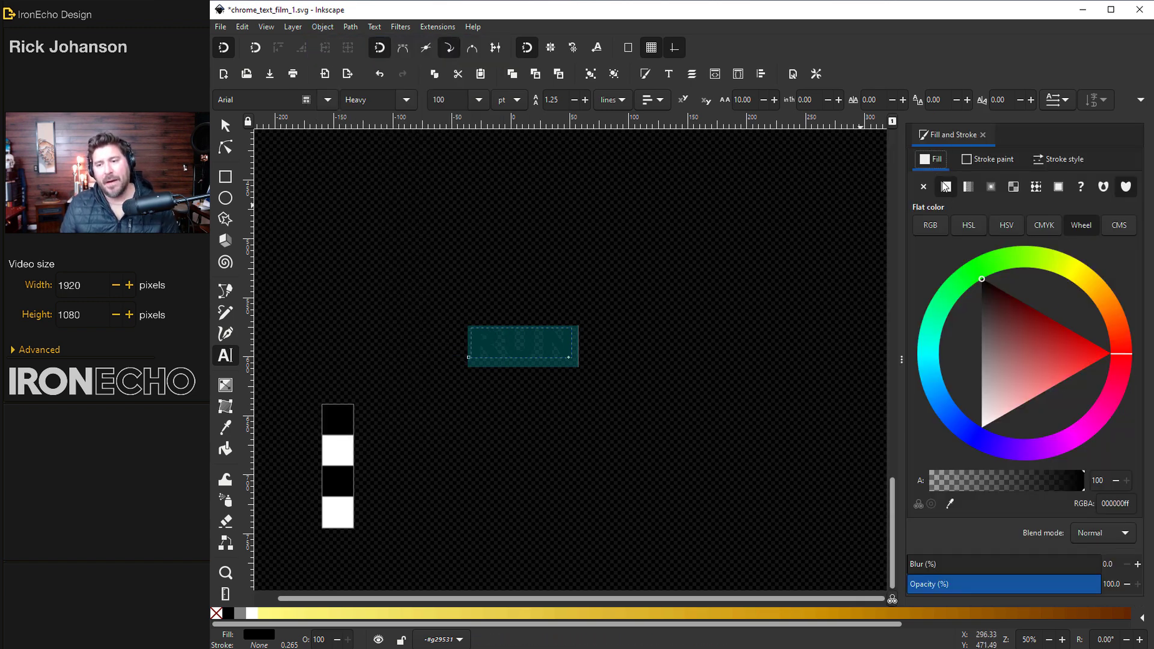
drag(986, 289, 979, 495)
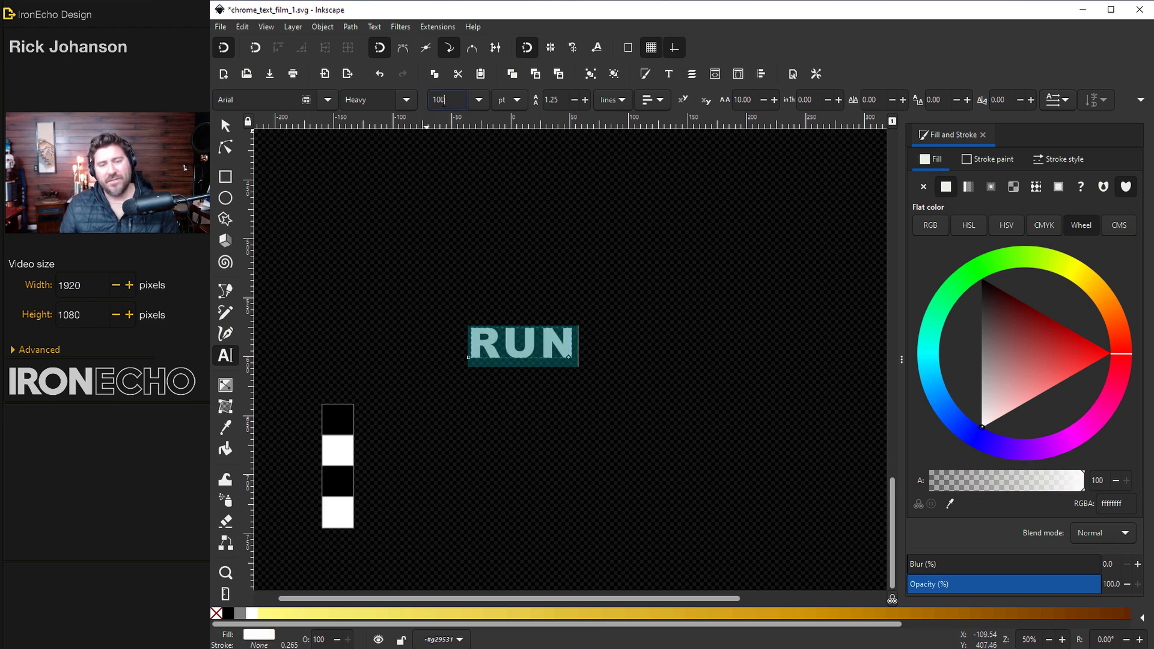
Step: Make RUN 400 pt Inter Heavy and move it further left on the canvas
double_click(429, 102)
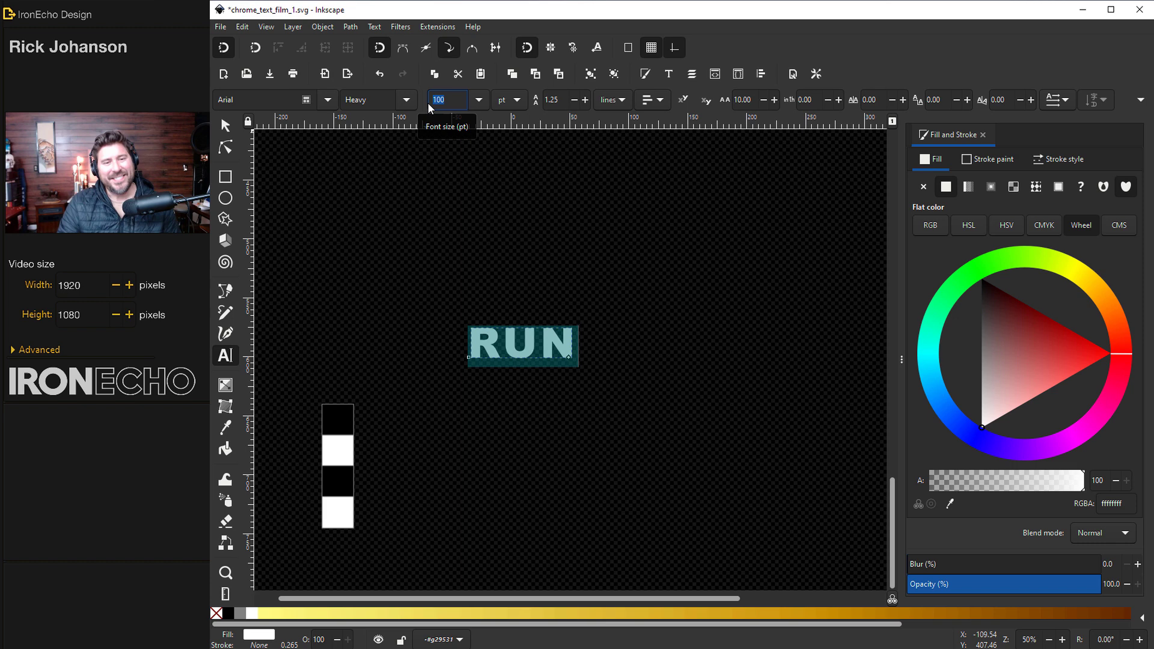
text(400)
key(Return)
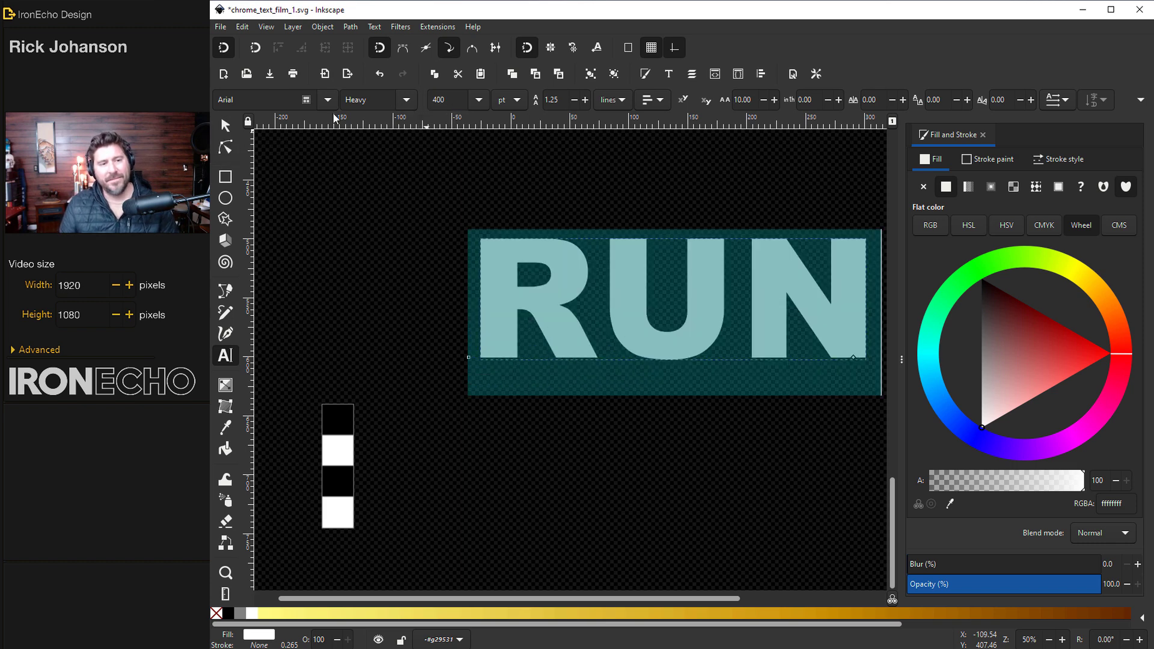
triple_click(241, 99)
text(INter)
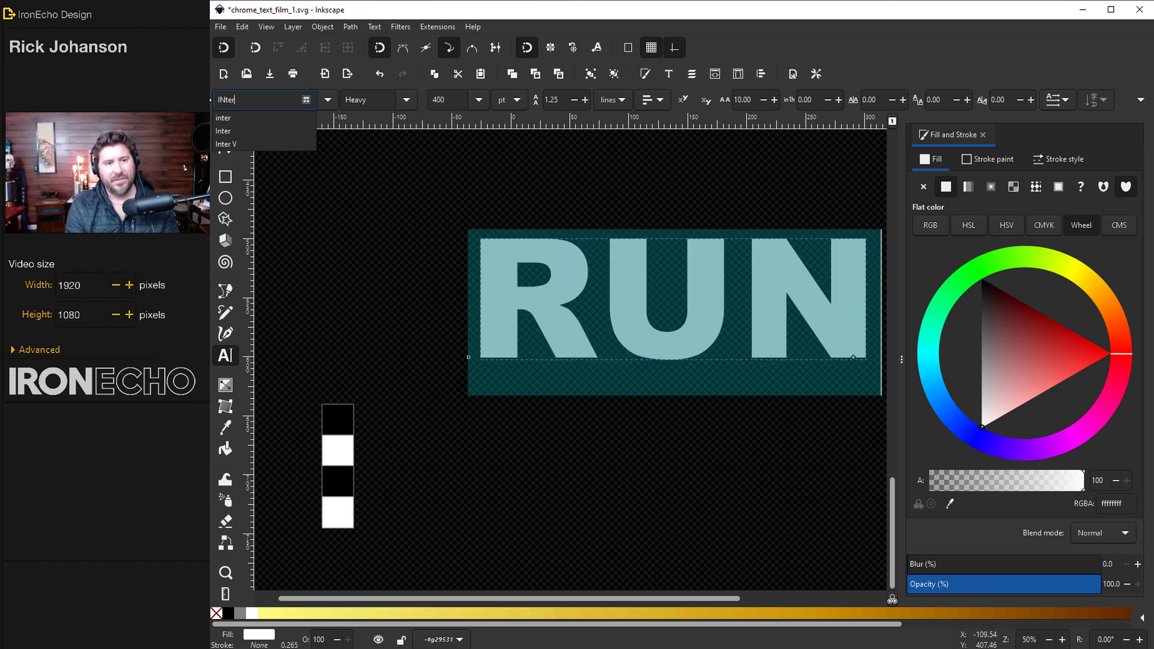
key(Return)
click(406, 100)
click(379, 173)
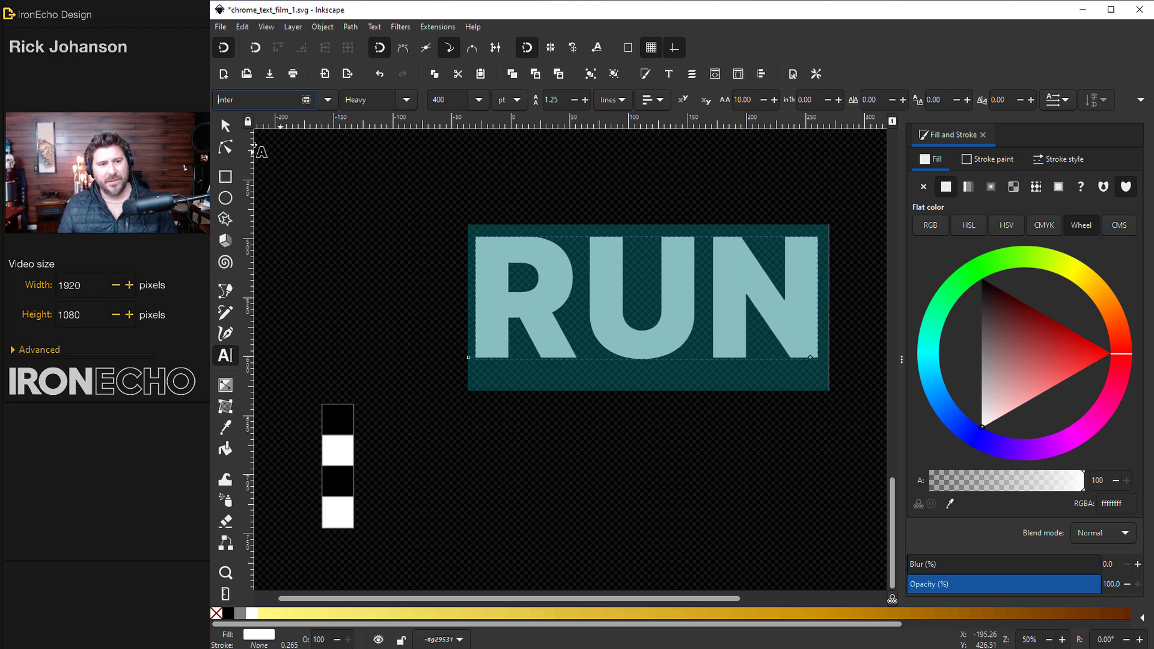
click(225, 126)
drag(541, 275, 494, 269)
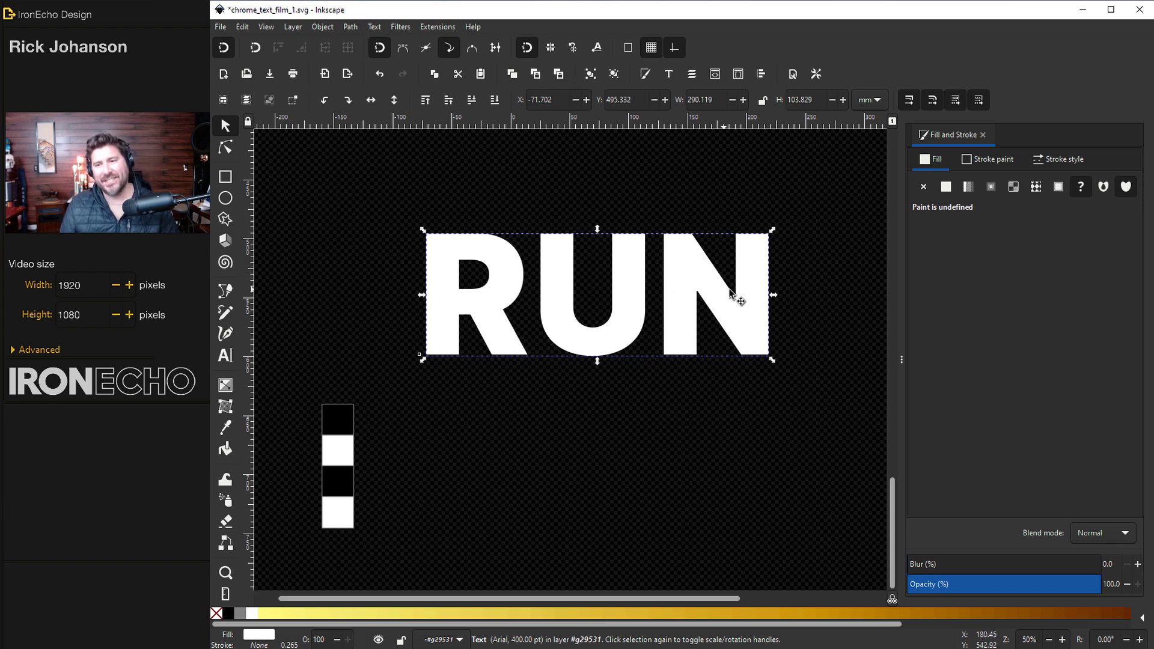
click(986, 165)
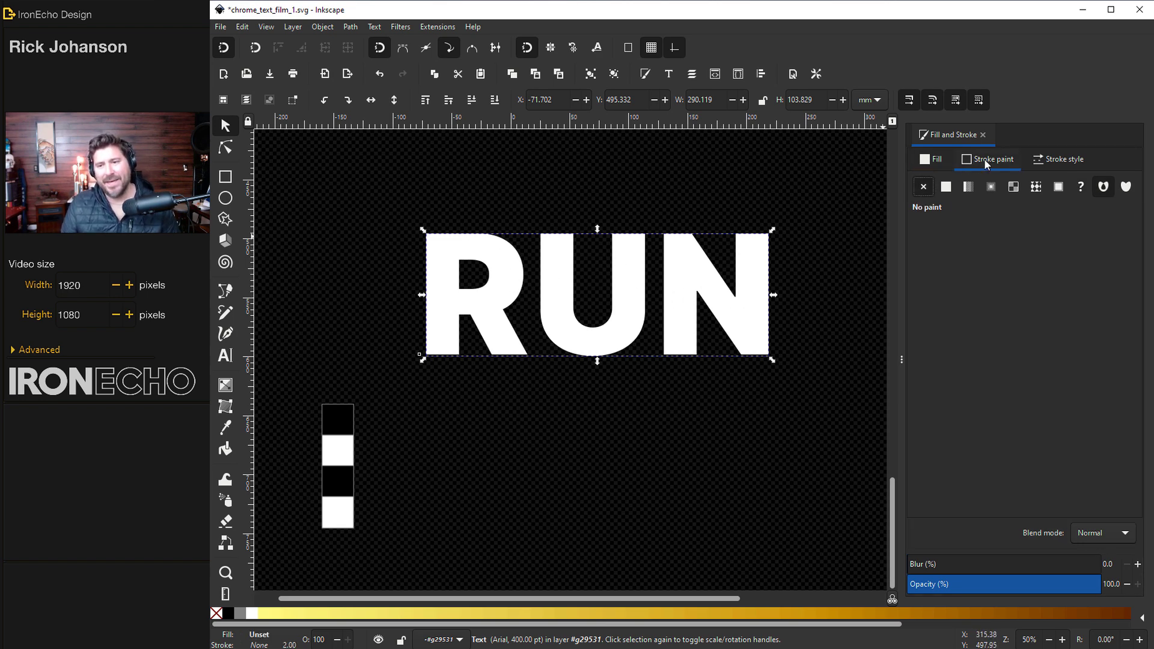
click(946, 187)
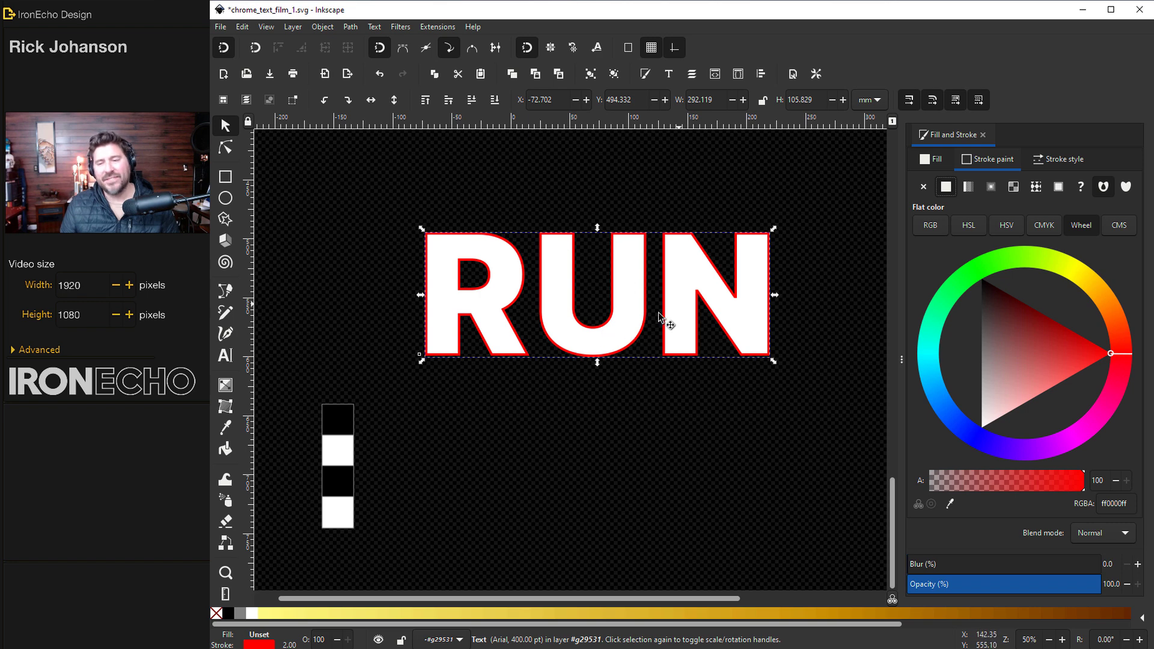
click(924, 187)
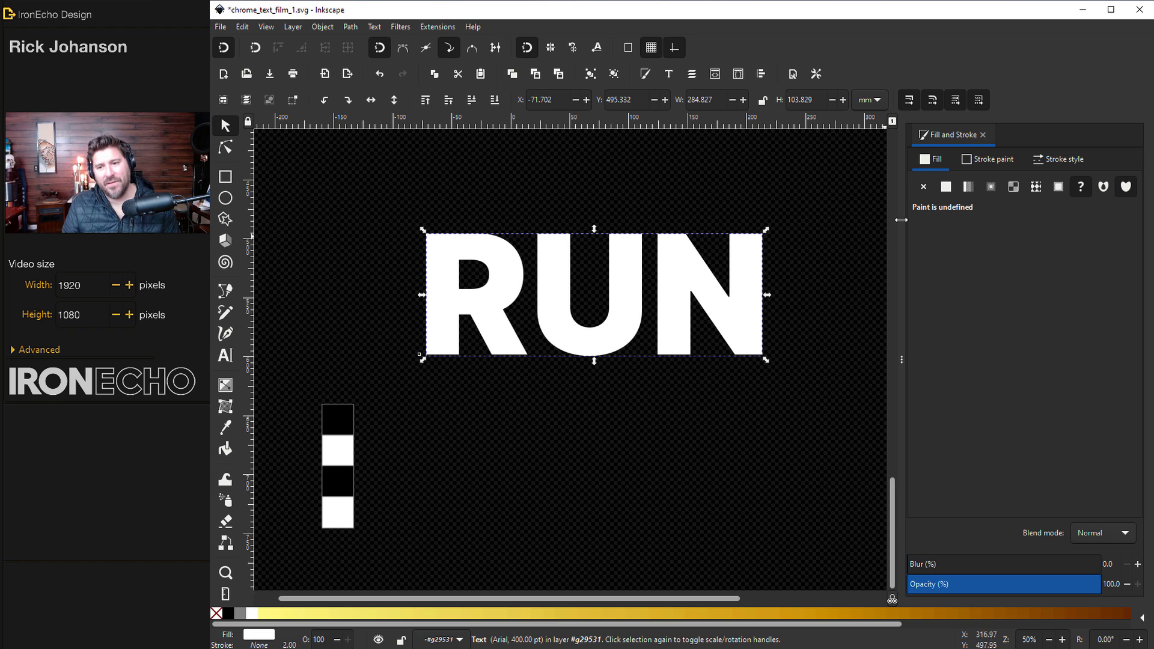
Step: Give RUN a linear gradient fill and start editing the gradient on canvas
click(970, 191)
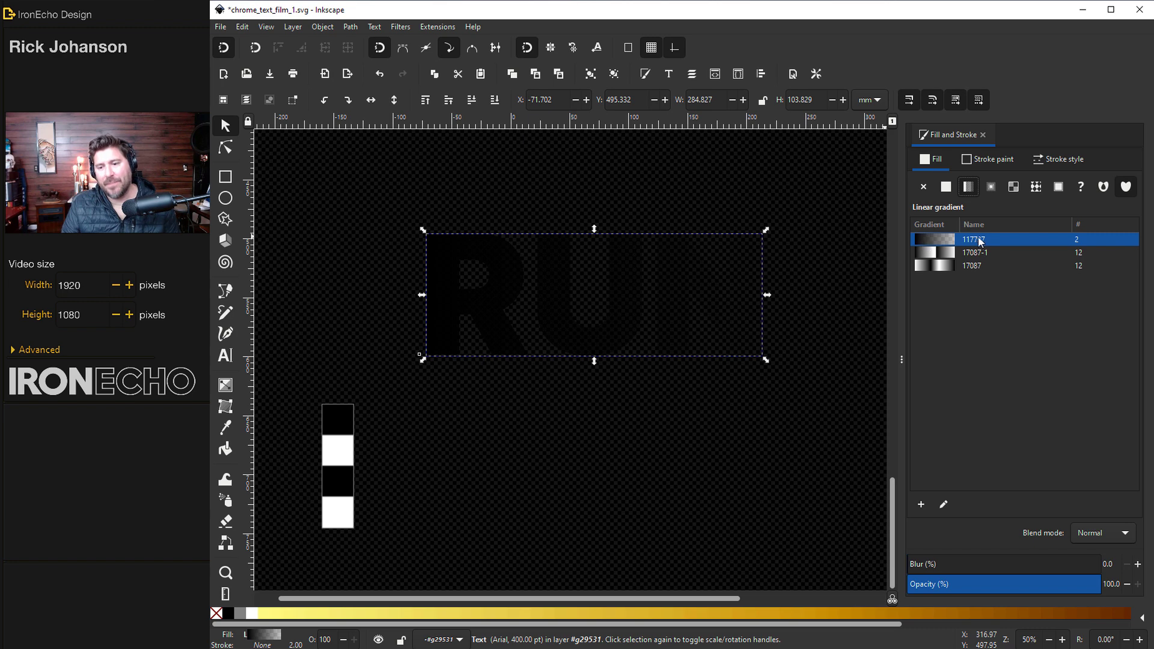
click(943, 504)
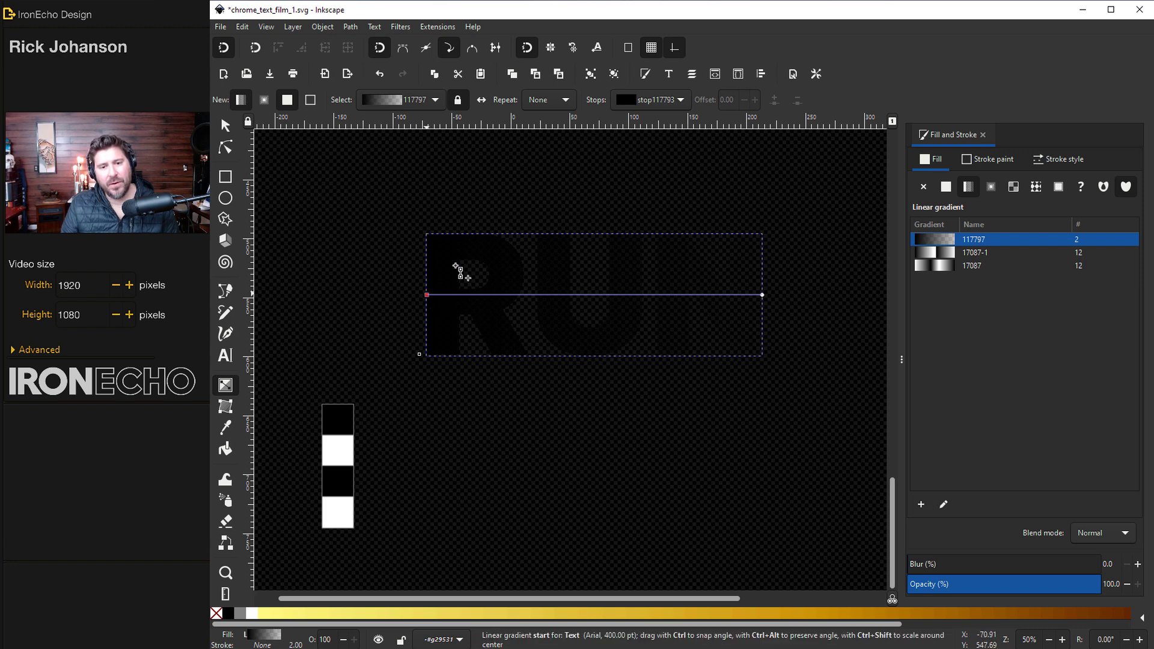
Step: Drag the gradient to run vertically over the letters and make the top stop bright red (ff0000ff)
drag(426, 295, 558, 234)
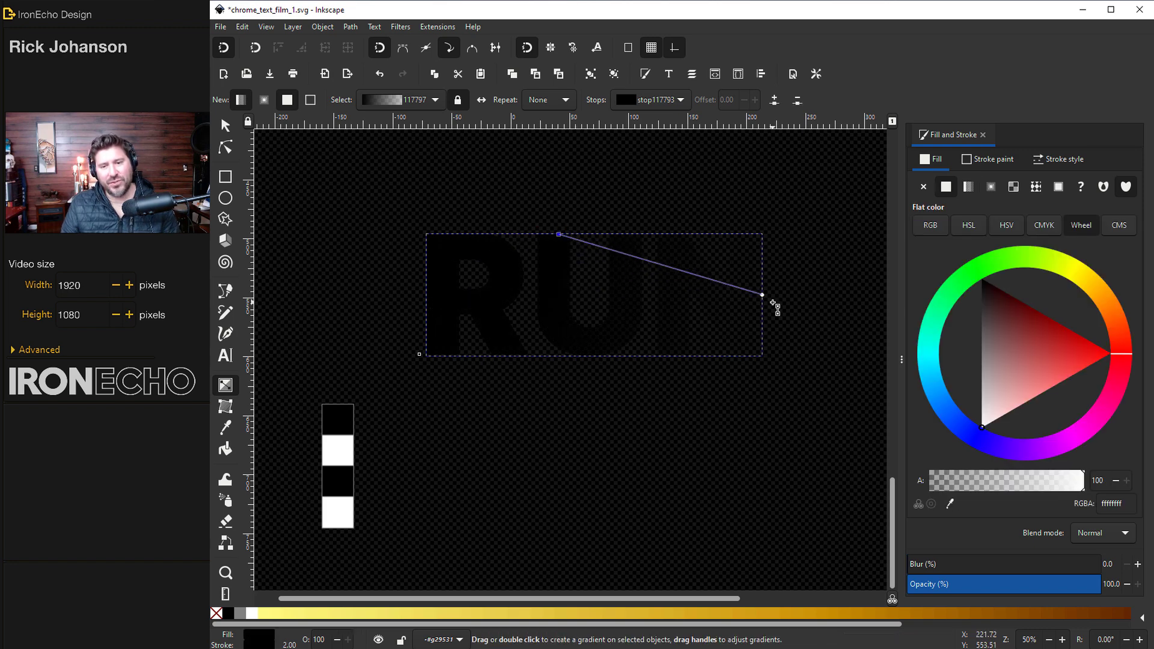
drag(763, 296, 559, 358)
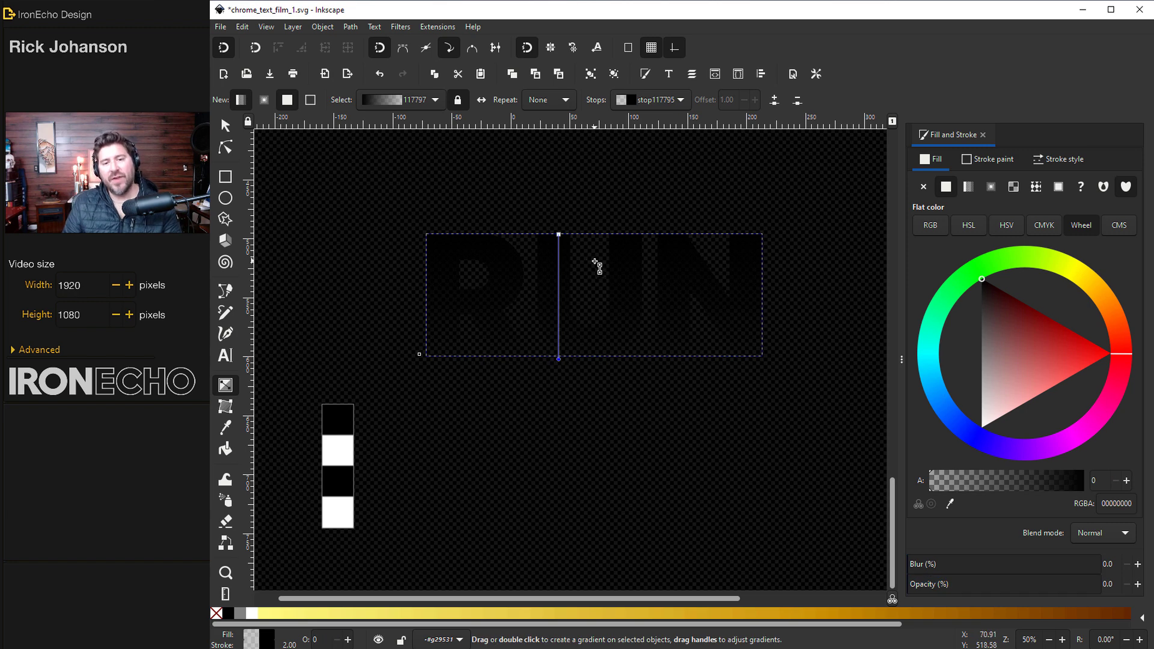
click(560, 236)
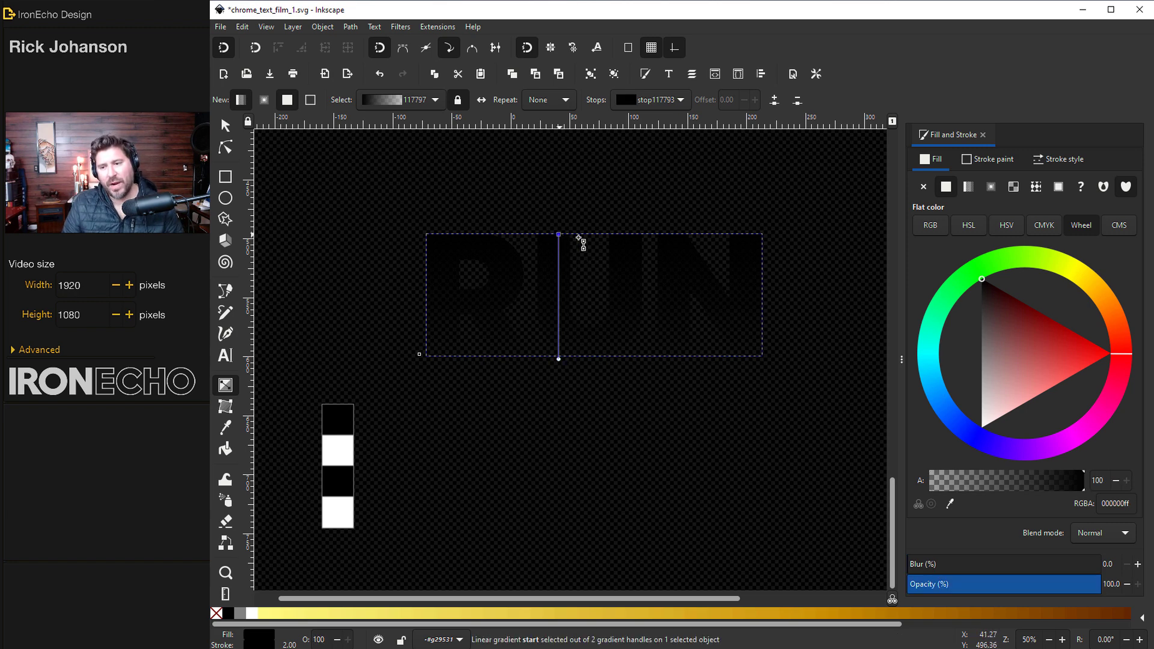
drag(1031, 318, 1111, 353)
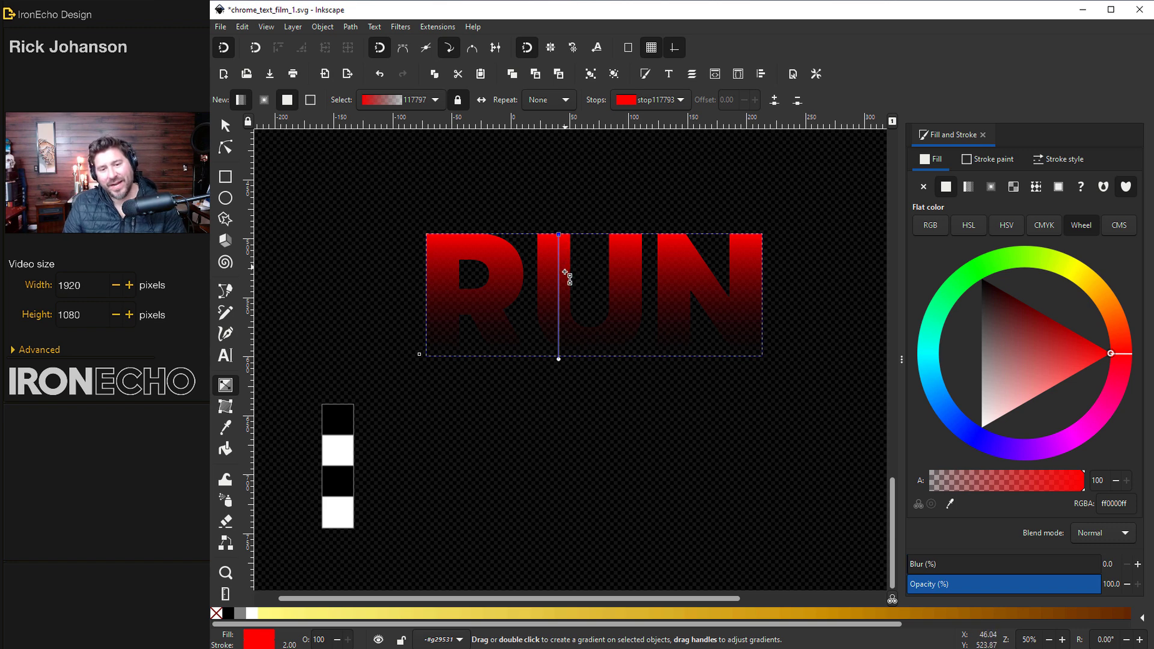
Step: Make the bottom stop opaque black and straighten the gradient line top to bottom
click(560, 358)
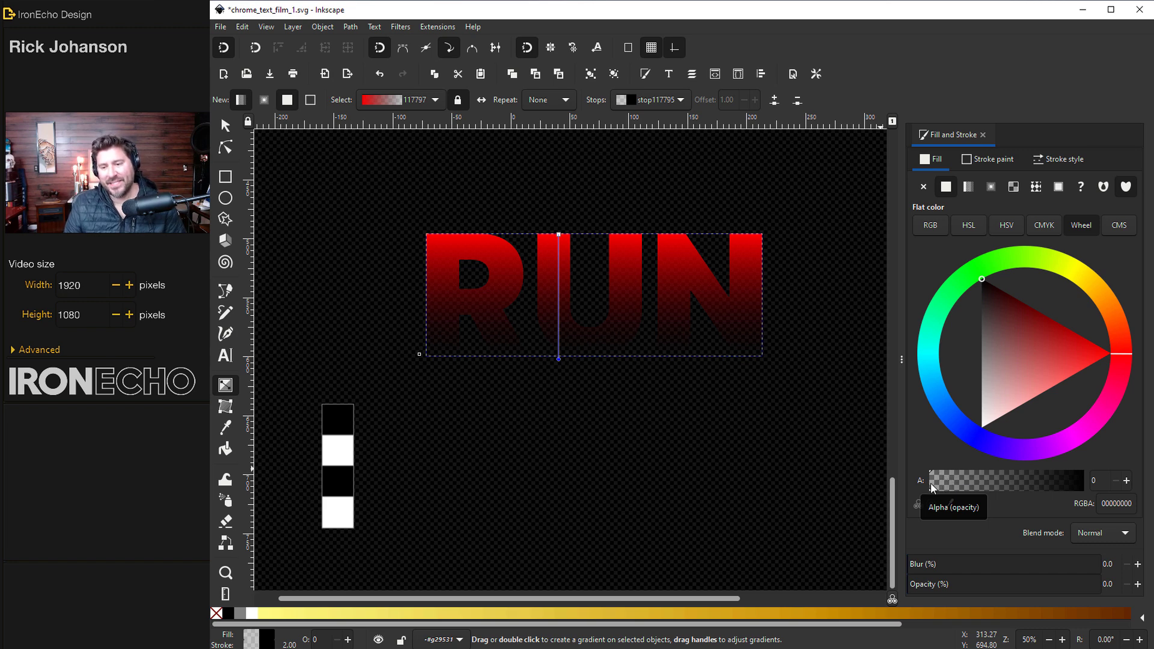
drag(930, 482, 1112, 490)
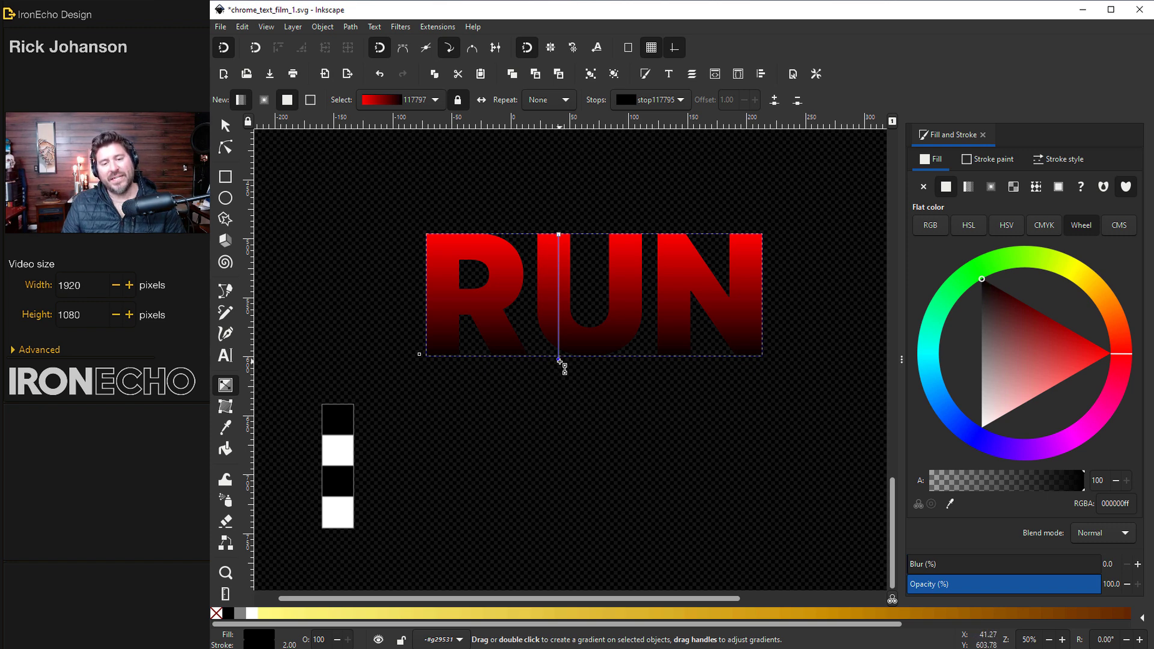
mouse_move(559, 359)
mouse_down()
mouse_move(560, 331)
mouse_move(561, 358)
mouse_up()
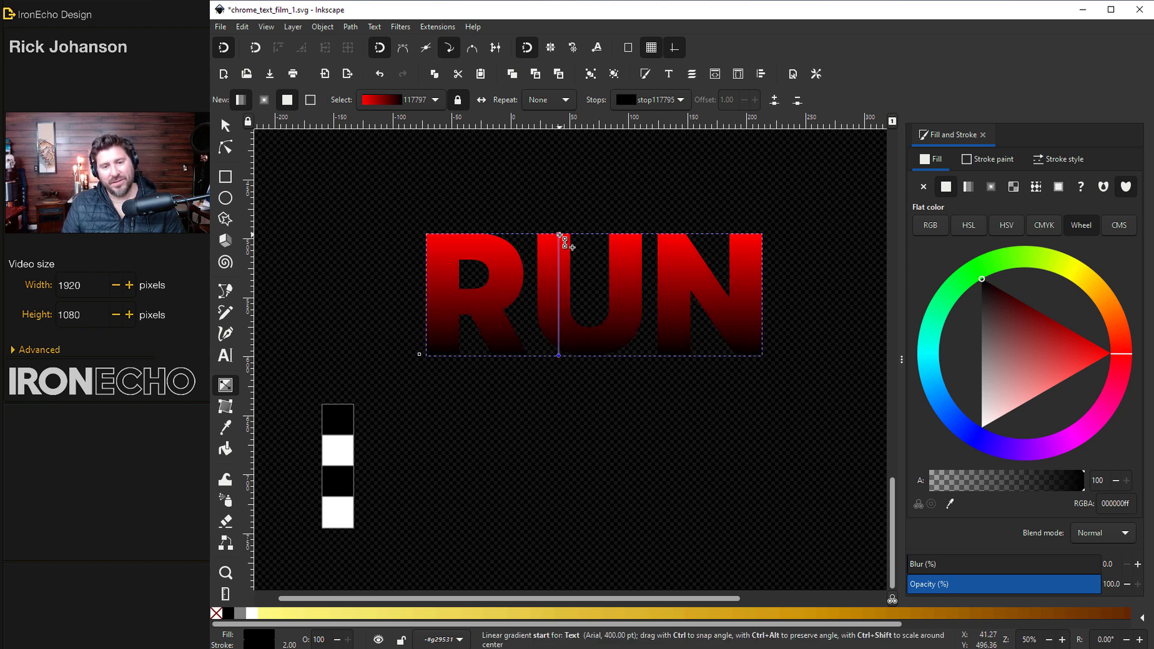
drag(560, 236, 556, 230)
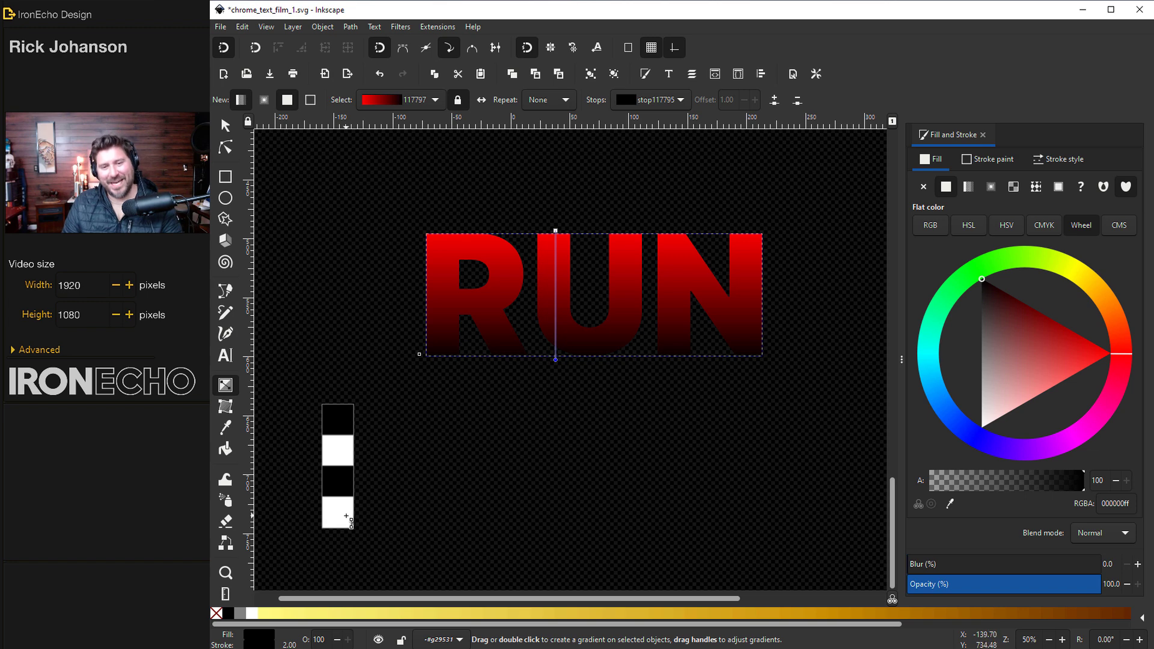
Step: Make the top stop black and add a white stop at mid-height of the letters
click(556, 231)
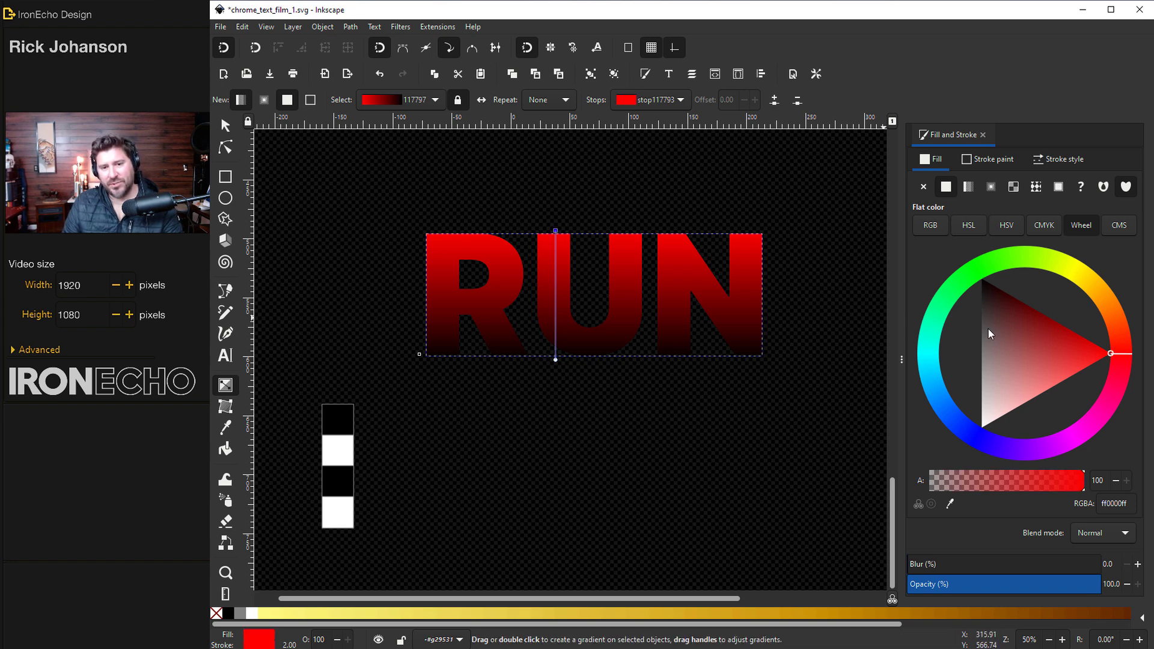
drag(987, 327, 948, 225)
scroll(556, 303, up, 2)
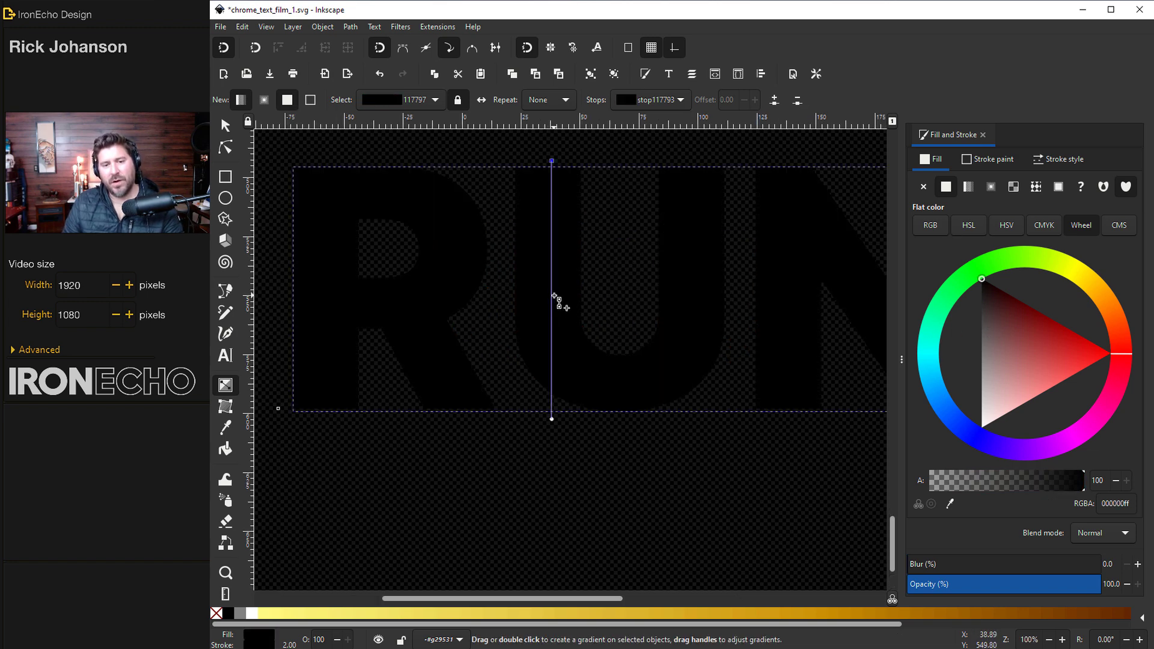
double_click(551, 294)
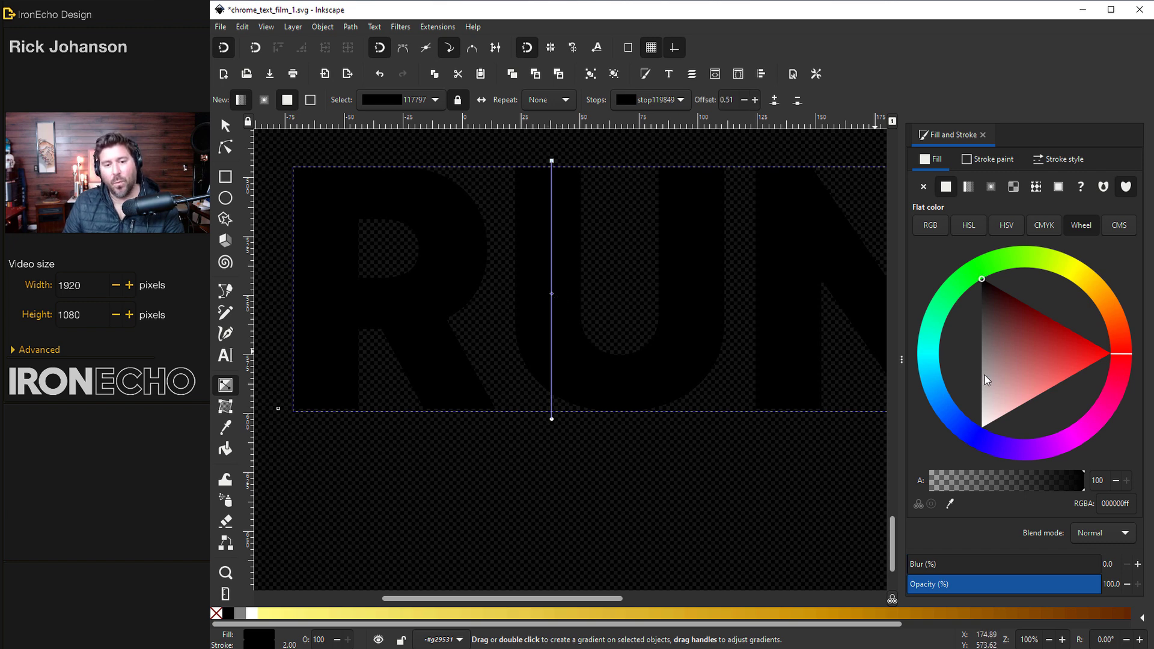
drag(984, 375, 982, 427)
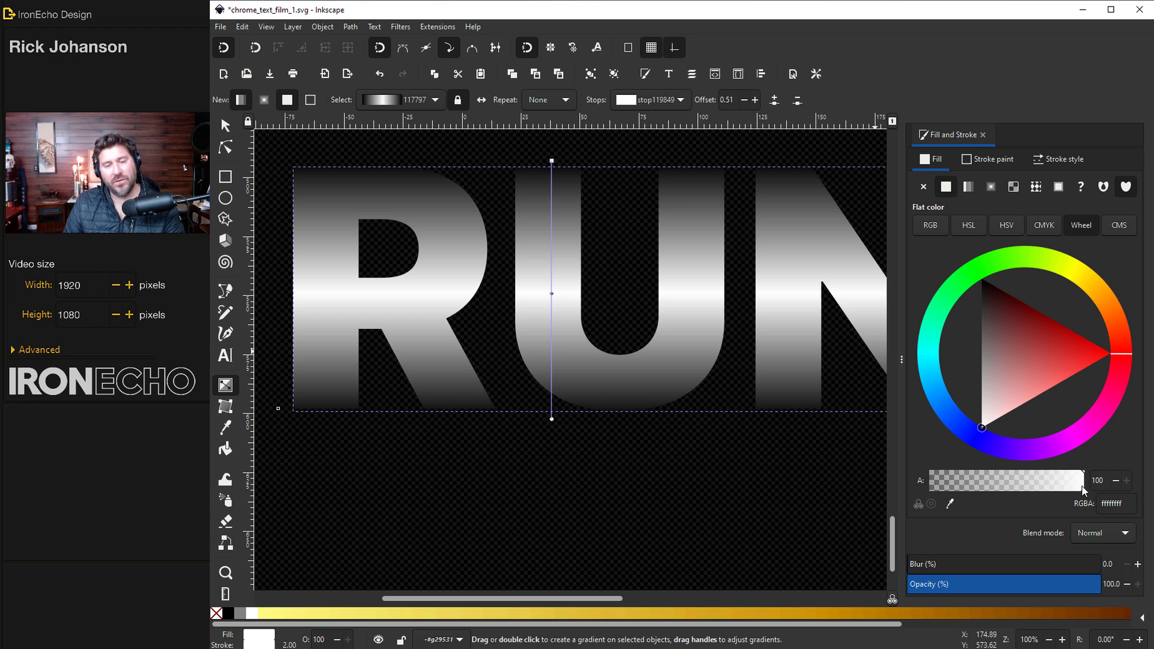
Step: Add a black stop beside the white one for a sharp break, then try the end stop white and undo
scroll(553, 296, up, 6)
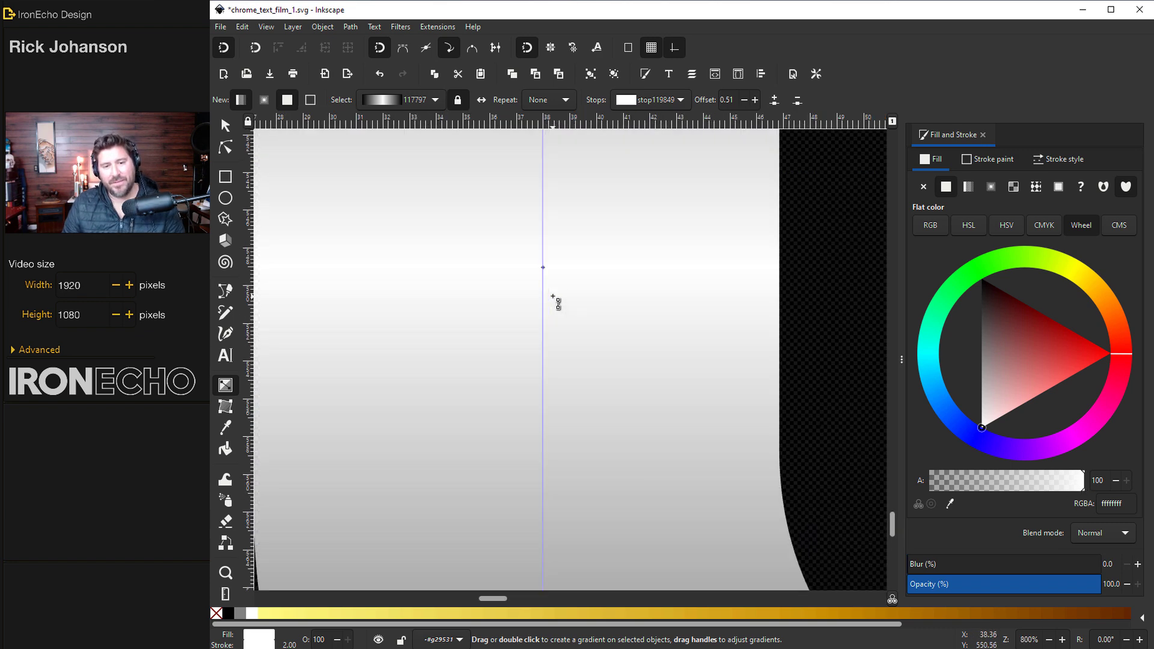
scroll(552, 295, up, 1)
double_click(538, 259)
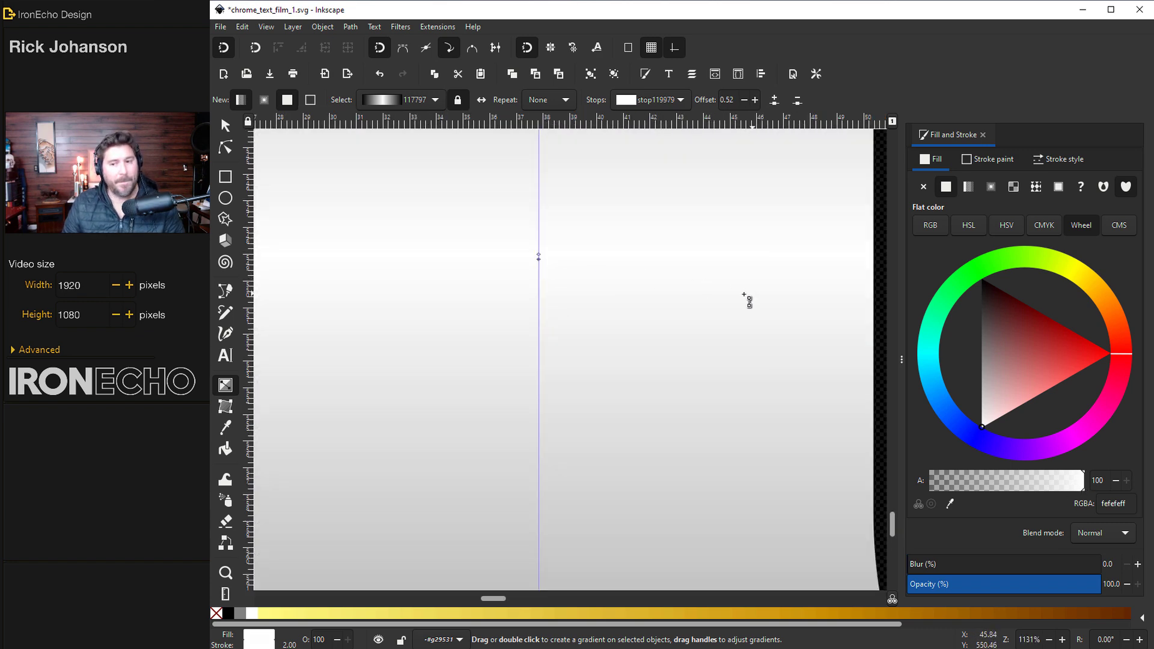
drag(1018, 342, 981, 280)
scroll(636, 355, down, 2)
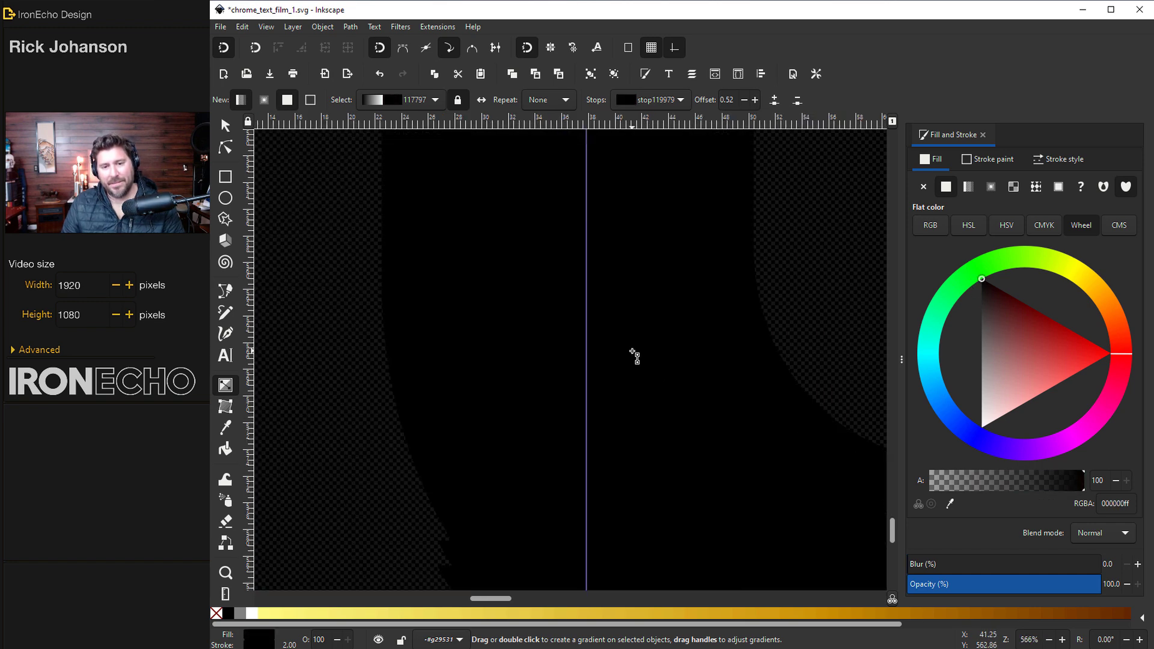
scroll(635, 356, down, 4)
click(621, 462)
click(992, 382)
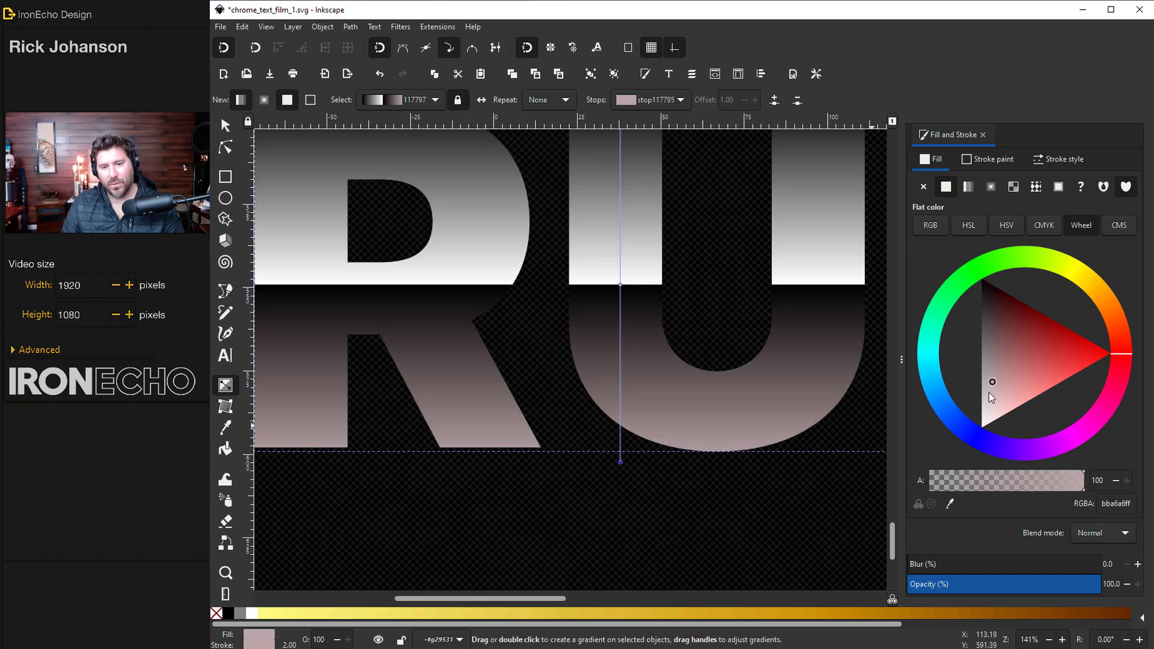
drag(989, 392, 958, 485)
key(ctrl+z)
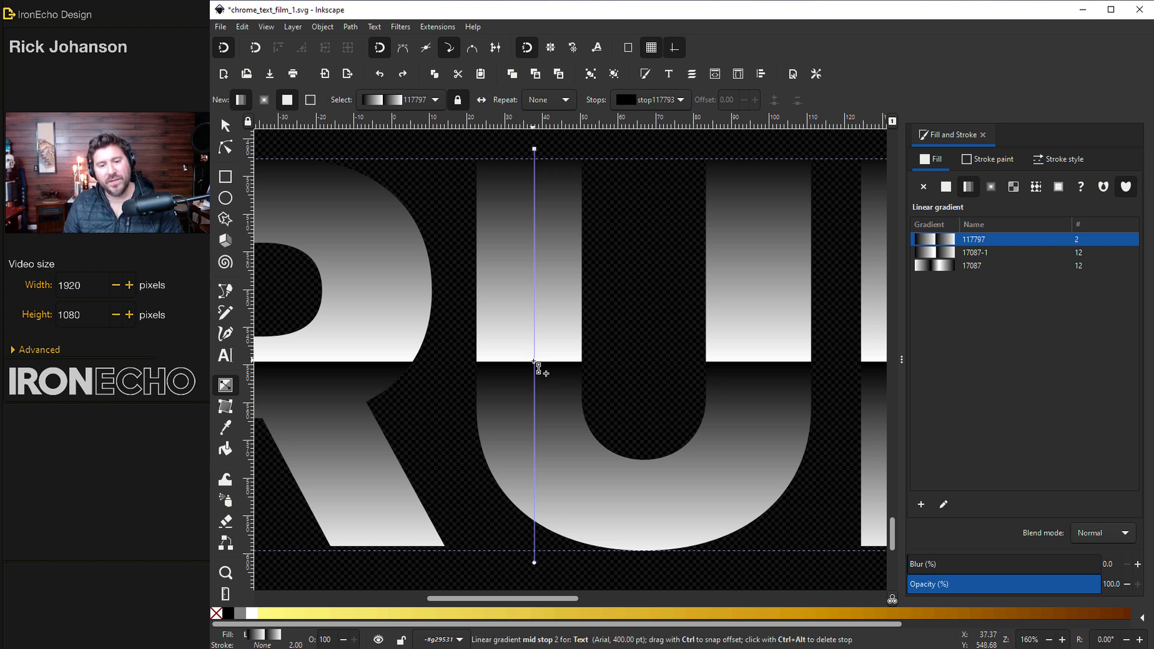
Step: Nudge RUN's two middle chrome gradient stops slightly lower on the letters
drag(539, 368, 538, 387)
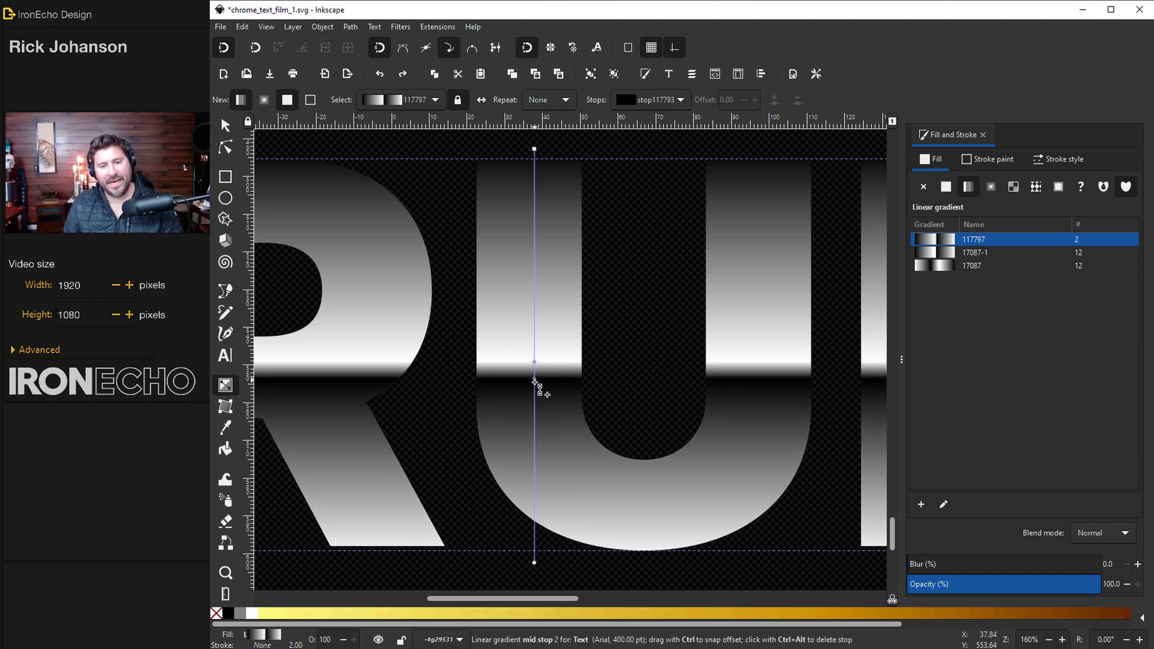
key(ctrl+z)
drag(505, 340, 566, 396)
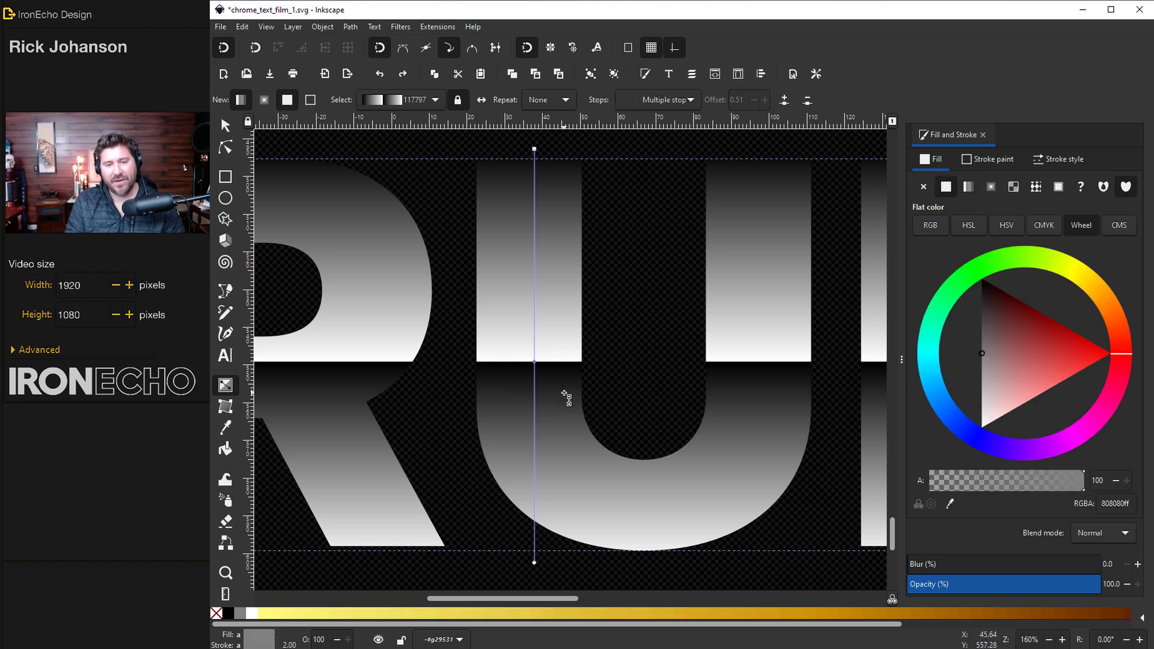
key(Down)
key(Down)
key(Down)
key(Down)
key(Down)
key(Down)
key(Down)
key(Down)
key(Down)
key(Down)
key(Down)
key(Down)
key(Down)
key(Down)
key(Down)
key(Up)
key(Up)
key(Up)
key(Up)
key(Up)
key(Up)
key(Up)
key(Up)
key(Up)
key(Up)
key(Up)
key(Up)
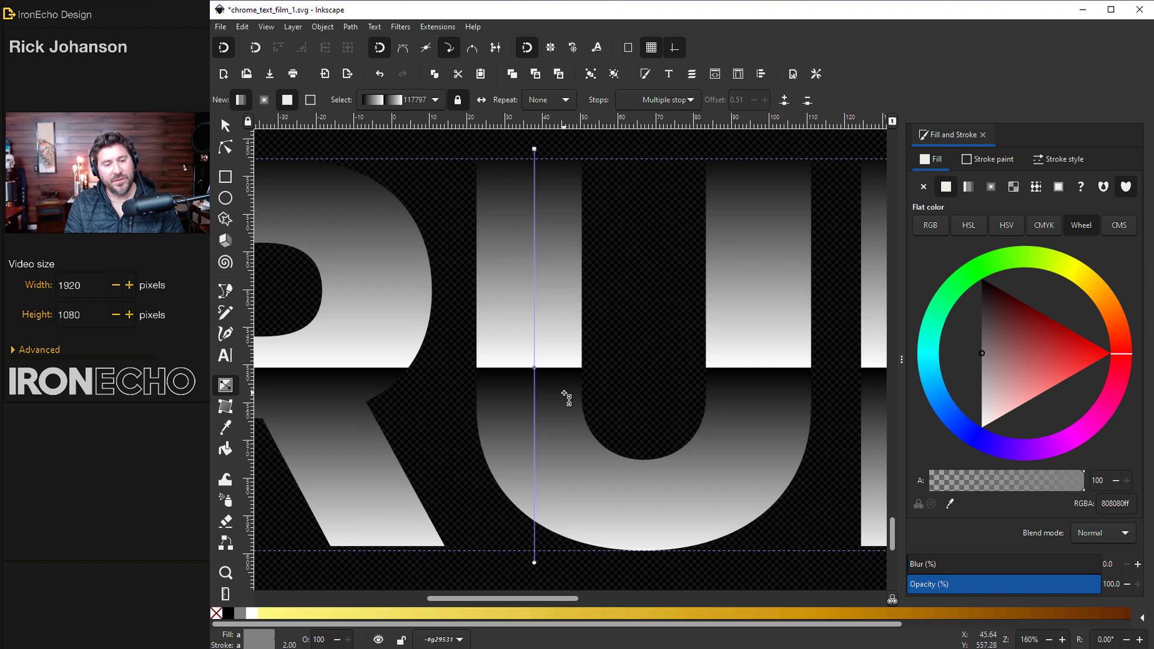
key(Down)
key(Down)
key(Down)
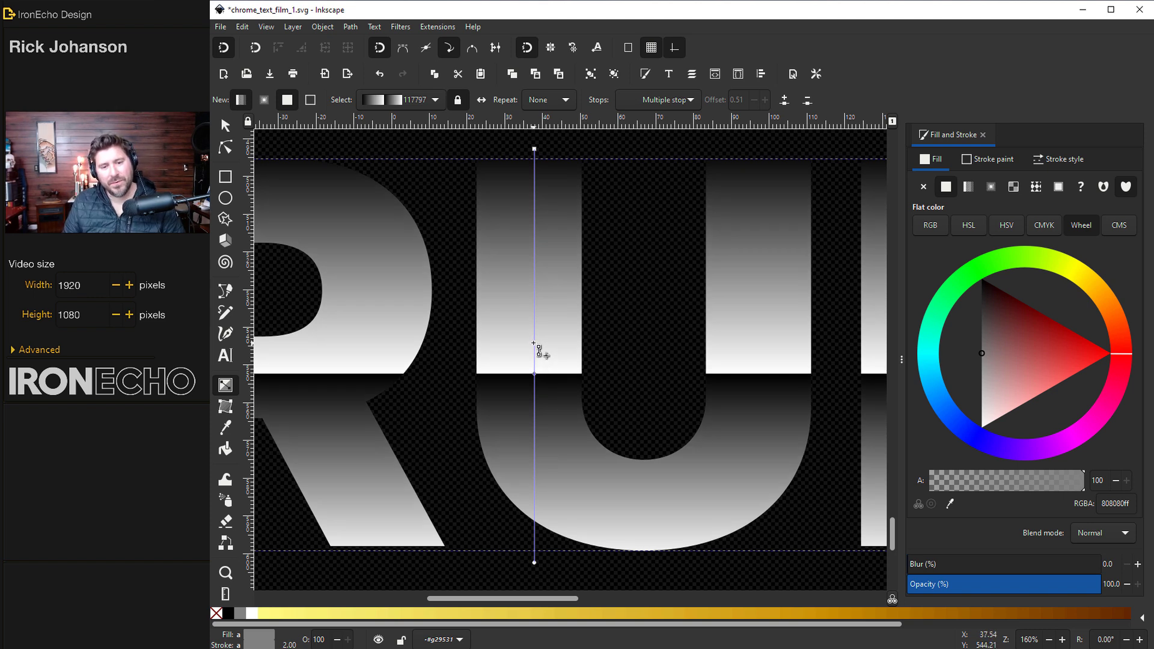
Step: Add a pure white gradient stop at offset 0.41, just above the dark middle split
double_click(534, 338)
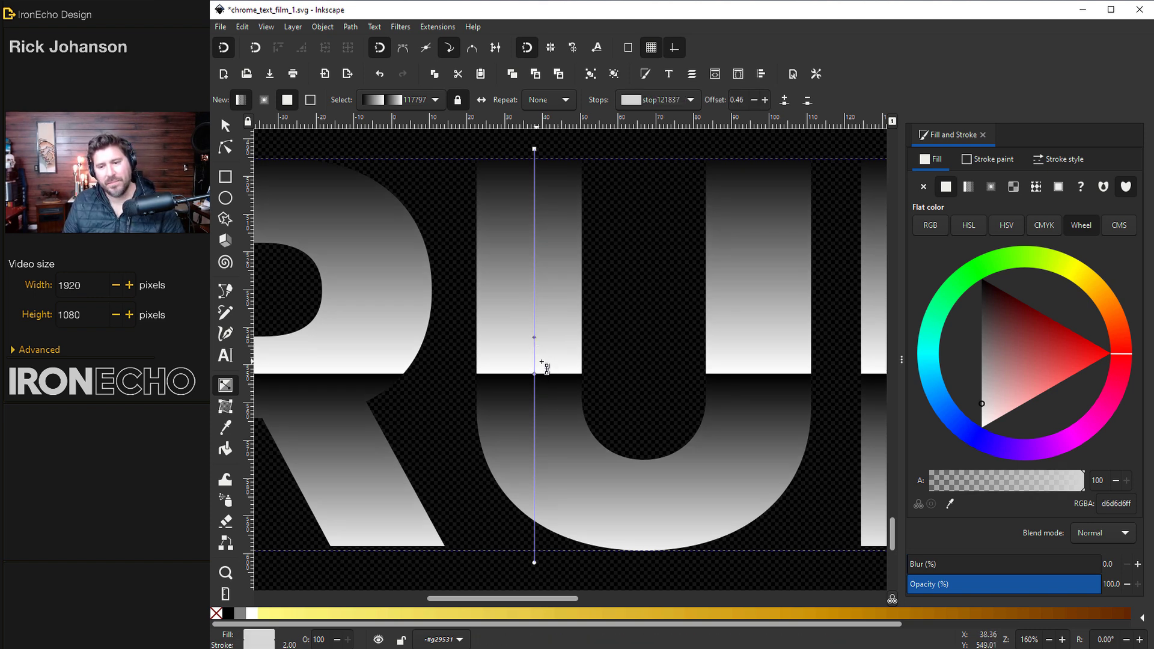
drag(992, 398, 984, 427)
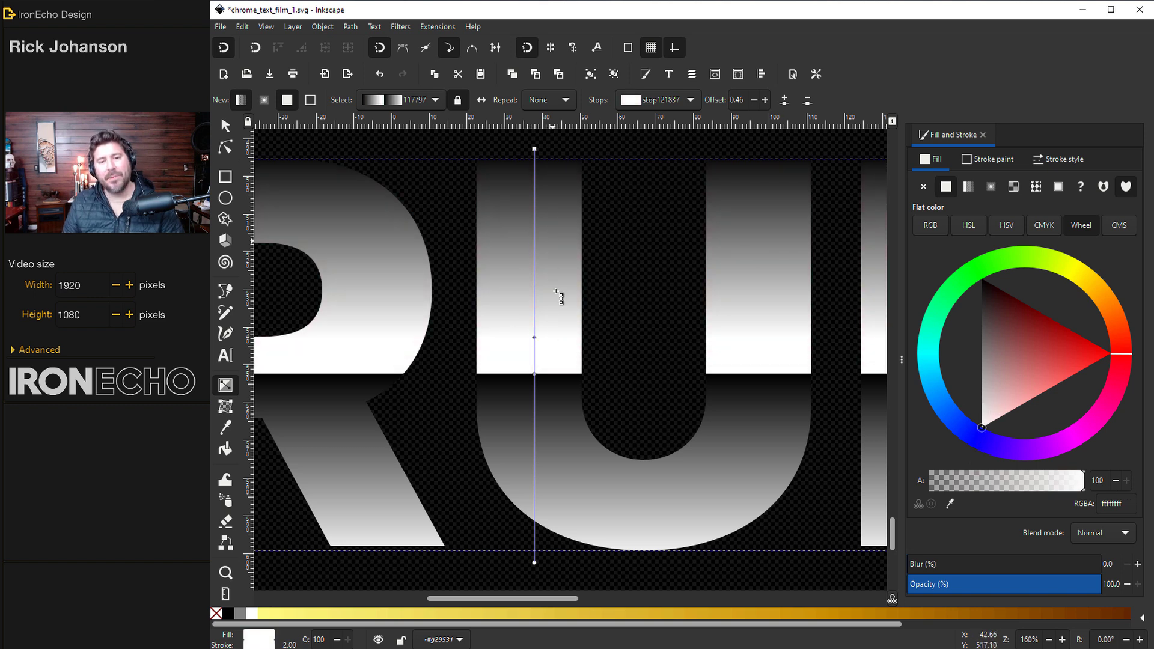
drag(536, 335, 536, 289)
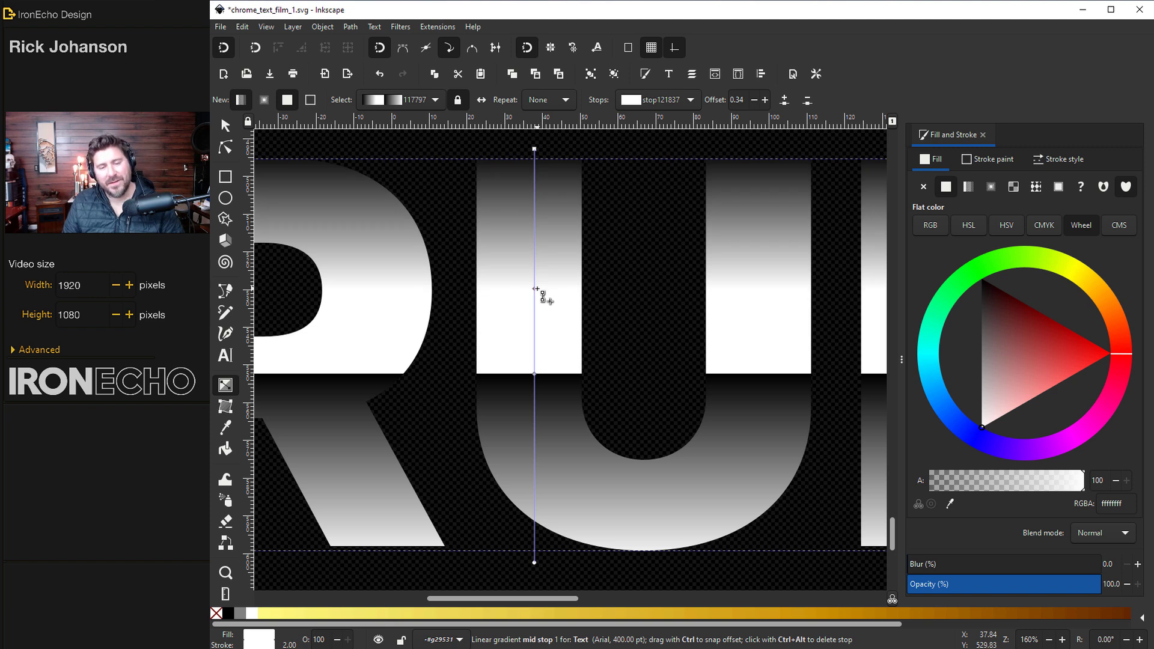
drag(536, 289, 535, 320)
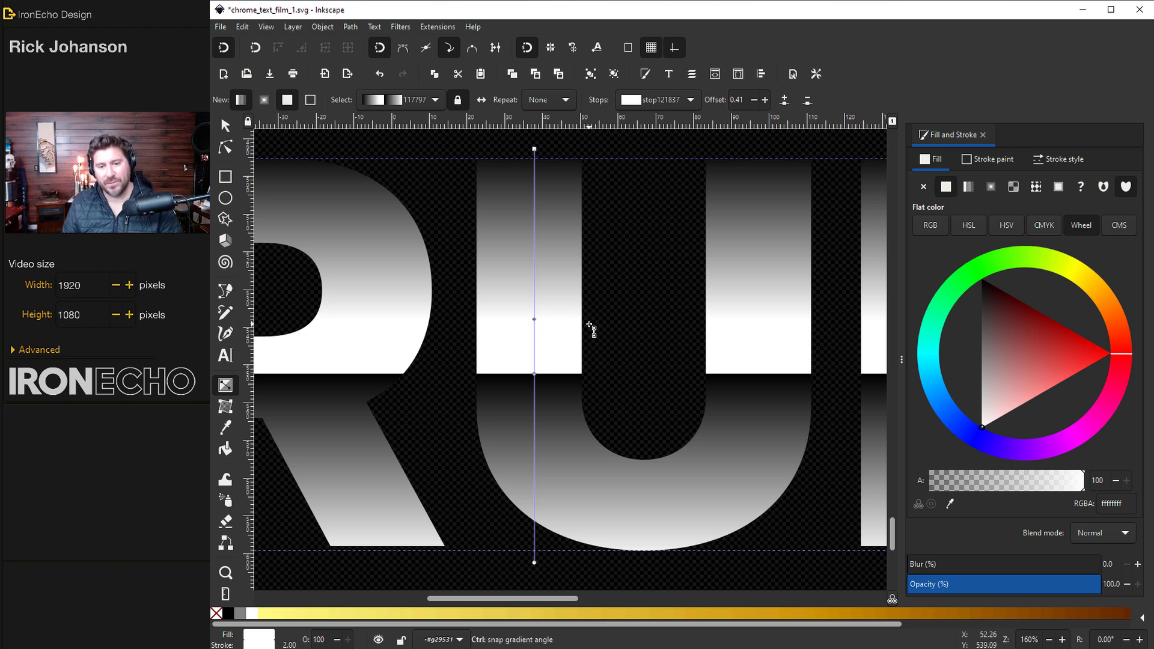
scroll(590, 327, down, 2)
drag(507, 598, 535, 583)
Step: Save the file and give RUN a solid flat red outline, 2 mm wide
key(ctrl+s)
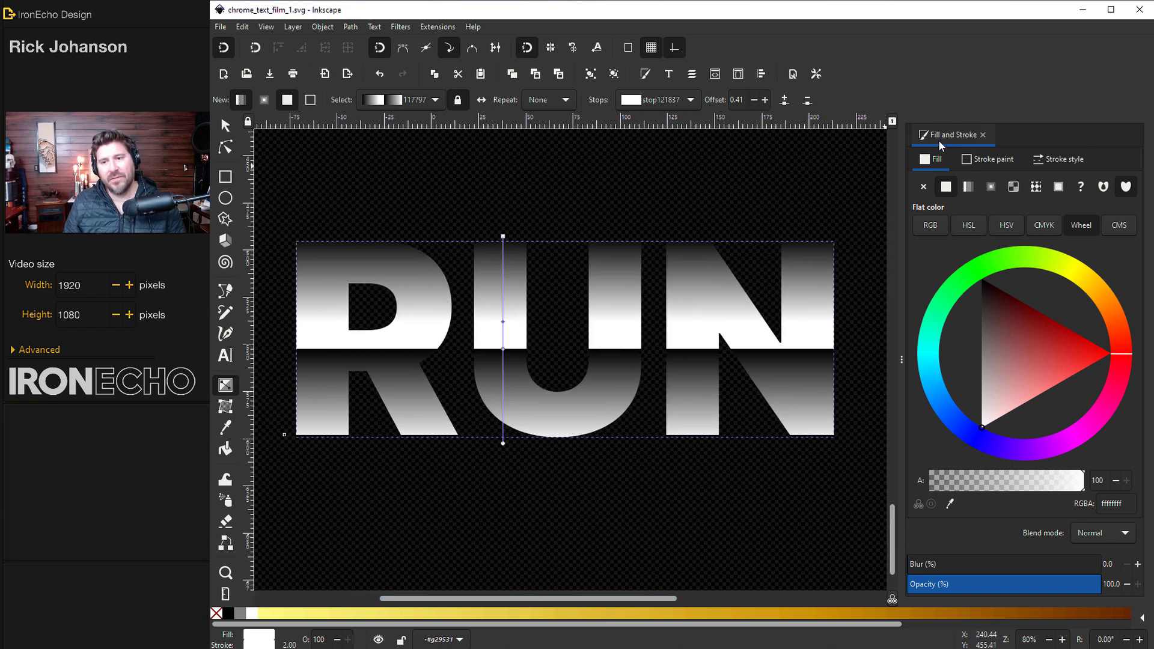
click(984, 163)
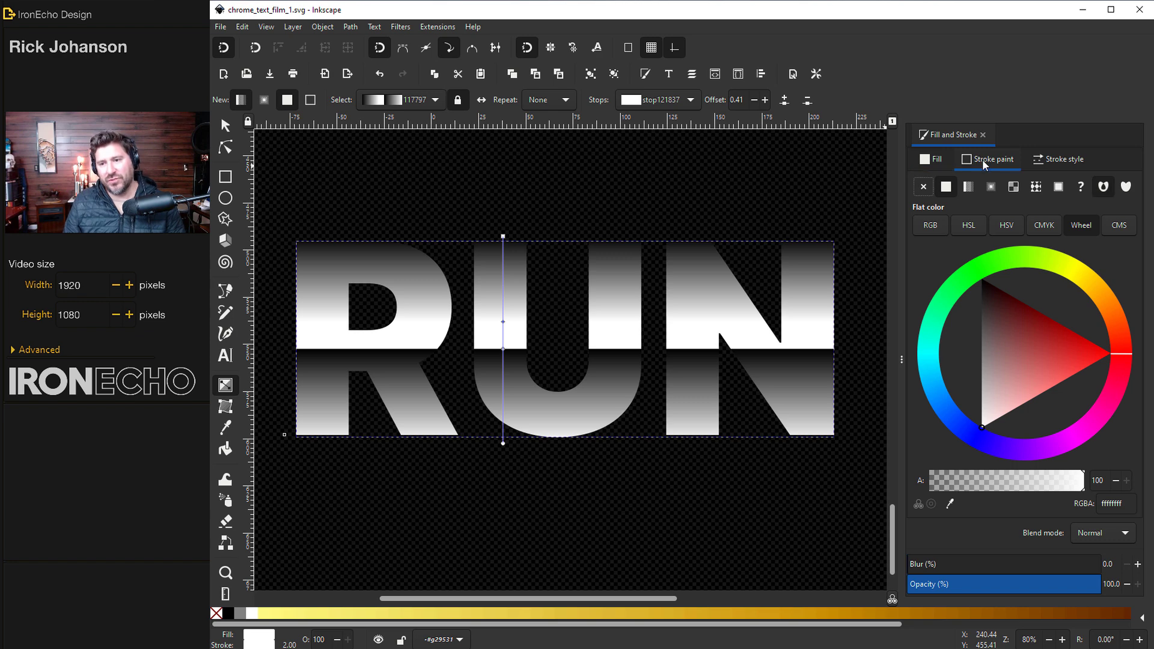
click(952, 185)
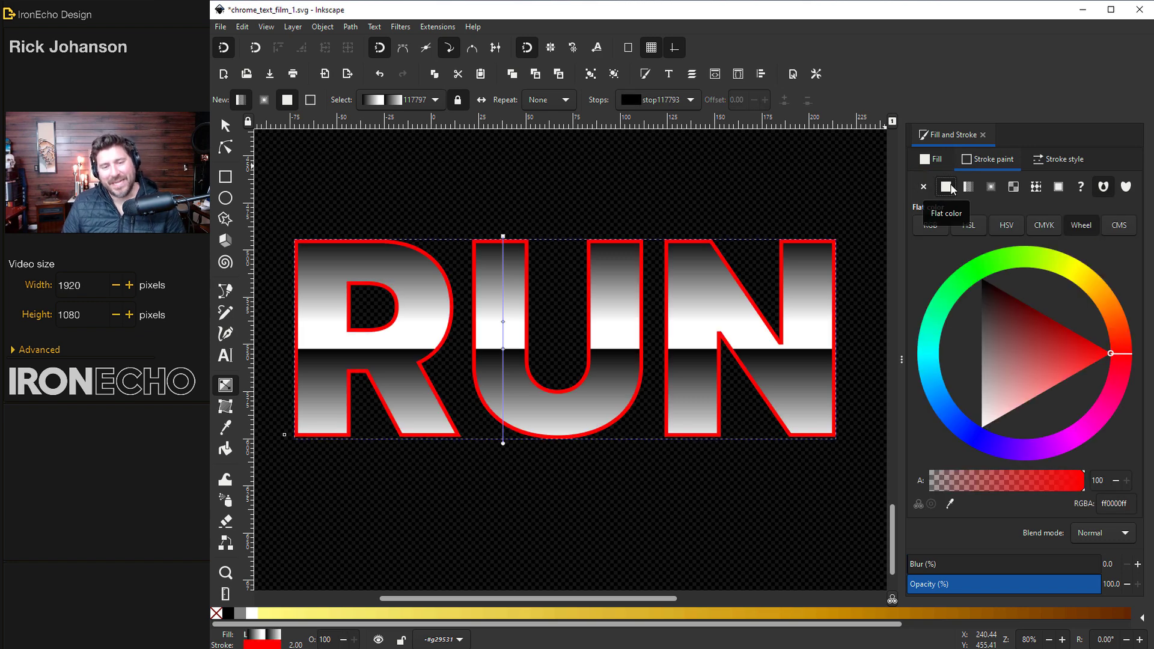
click(1059, 161)
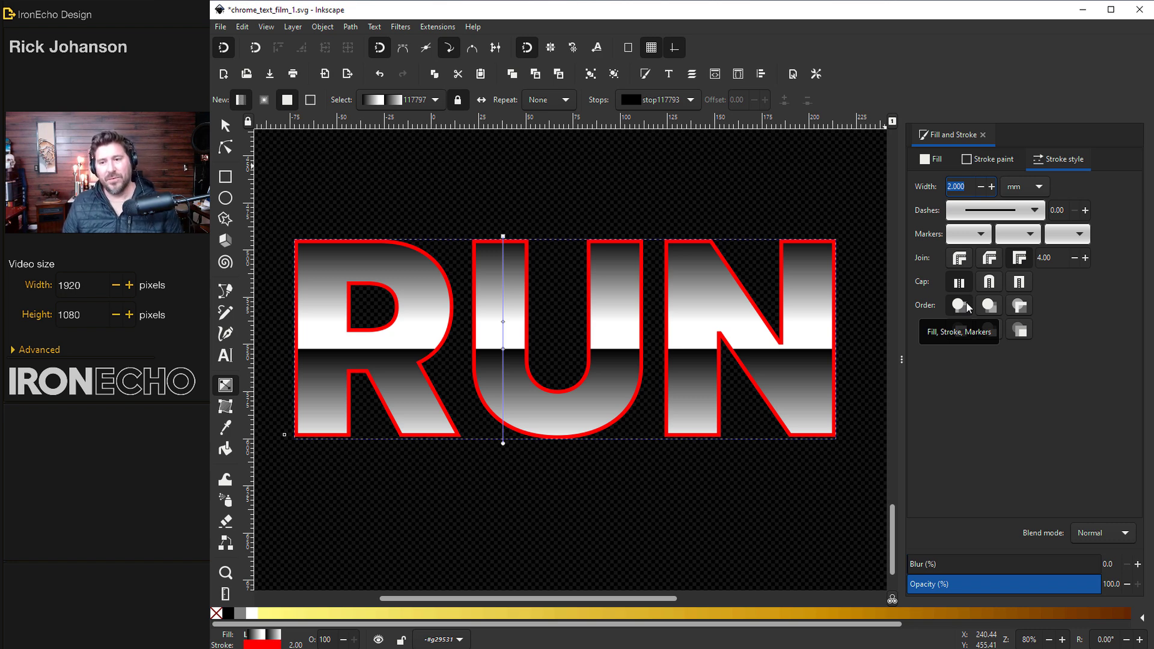
Step: Set RUN's outline width to 6 mm and paint the fill above the stroke
click(974, 187)
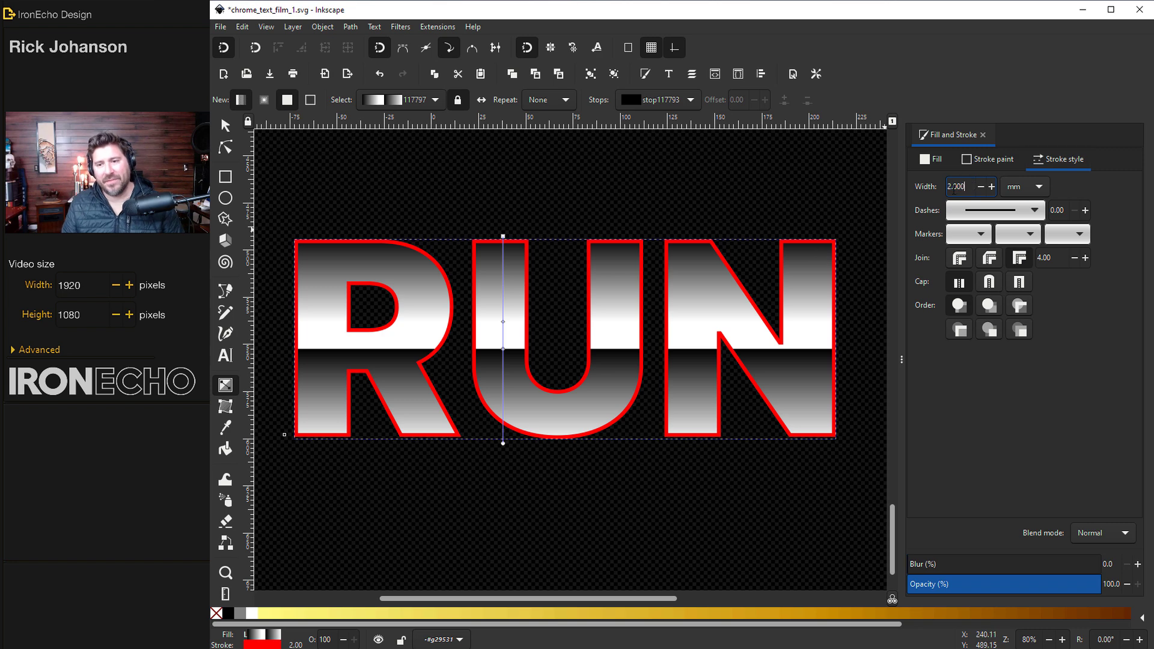
double_click(954, 189)
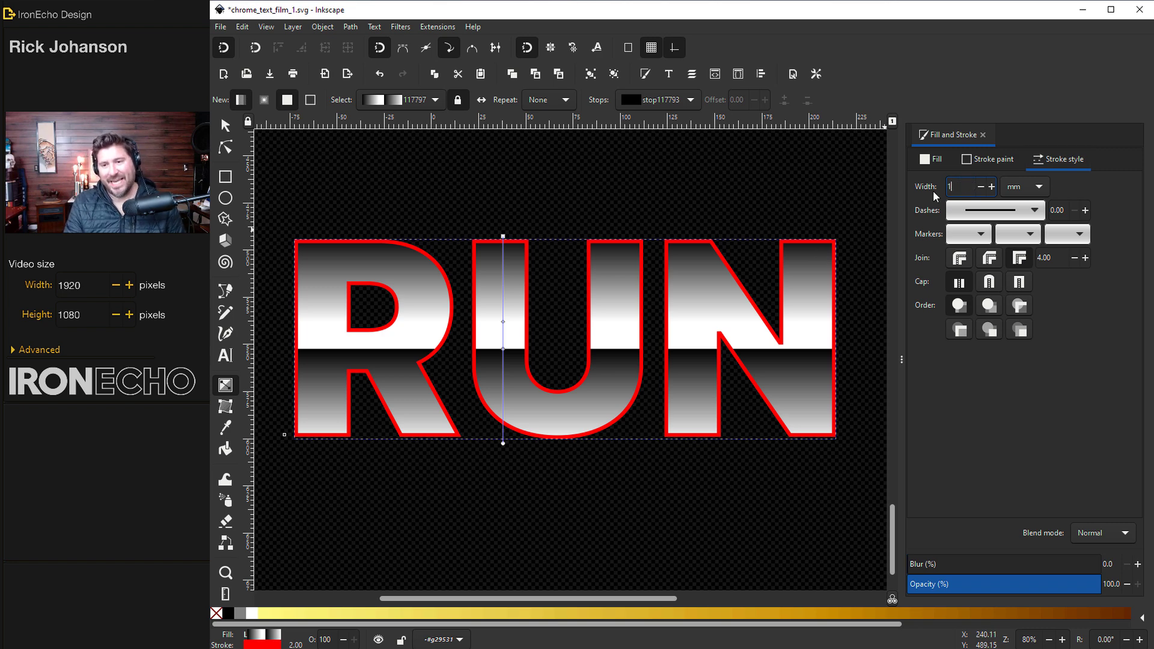
key(Return)
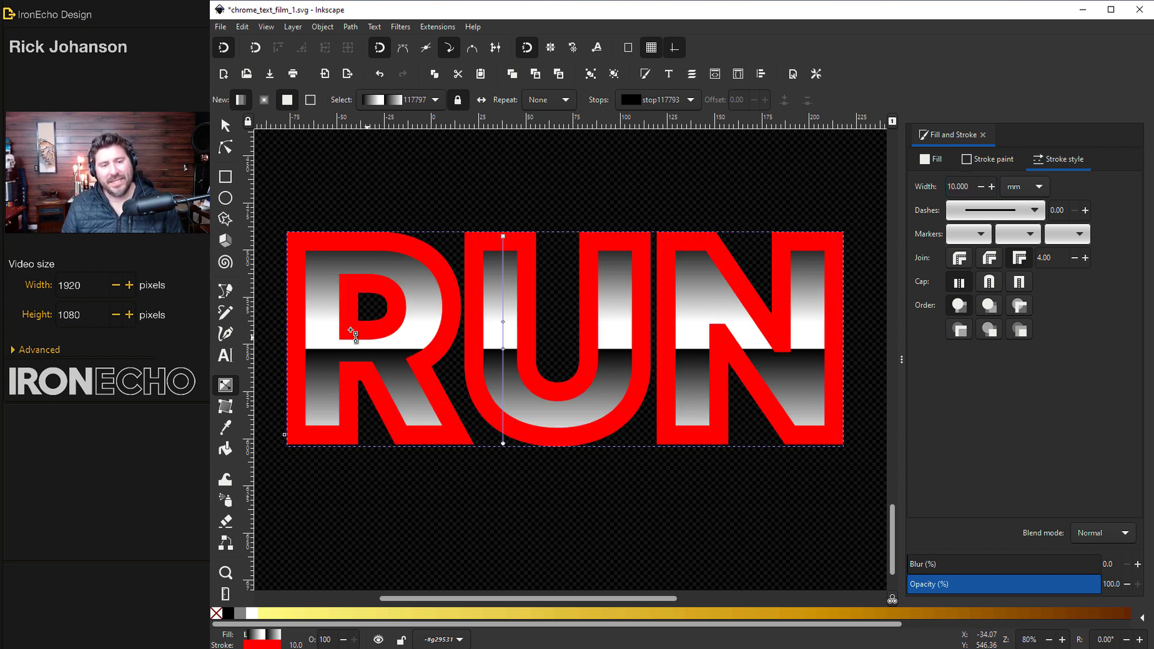
double_click(958, 187)
text(4.0)
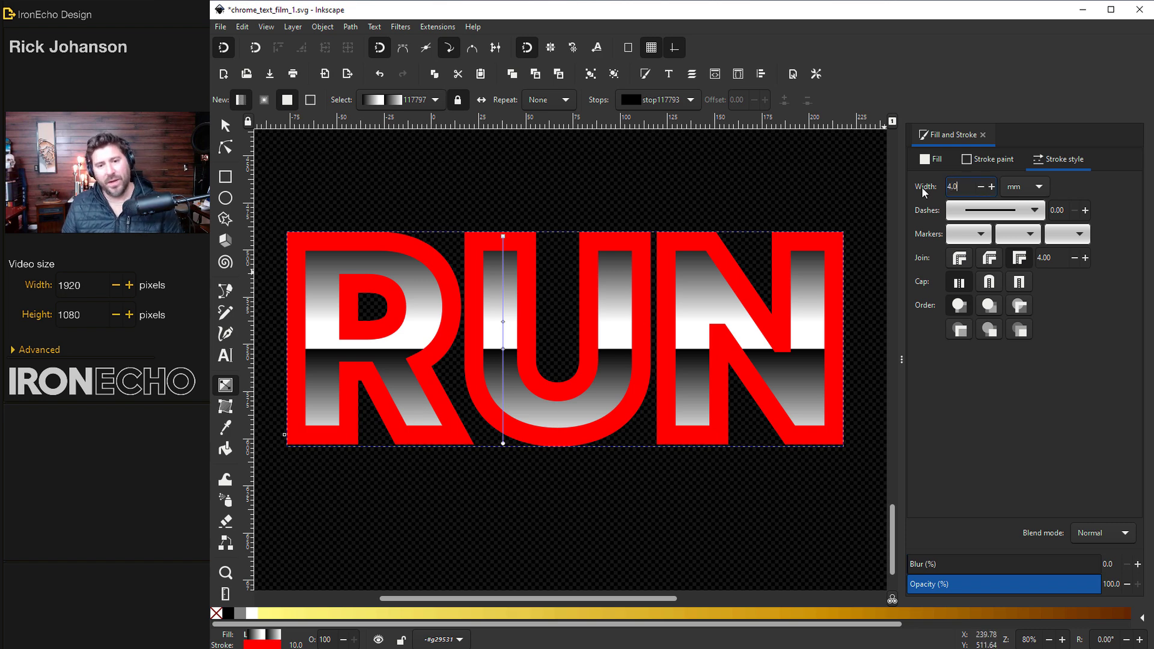
key(Return)
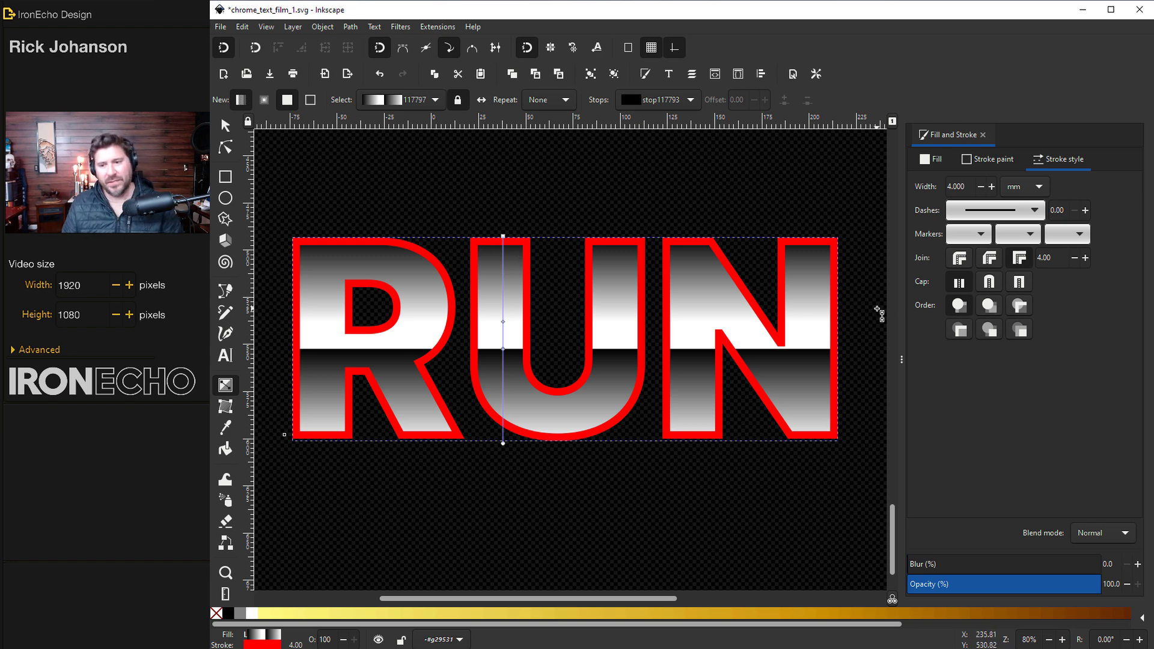
click(932, 193)
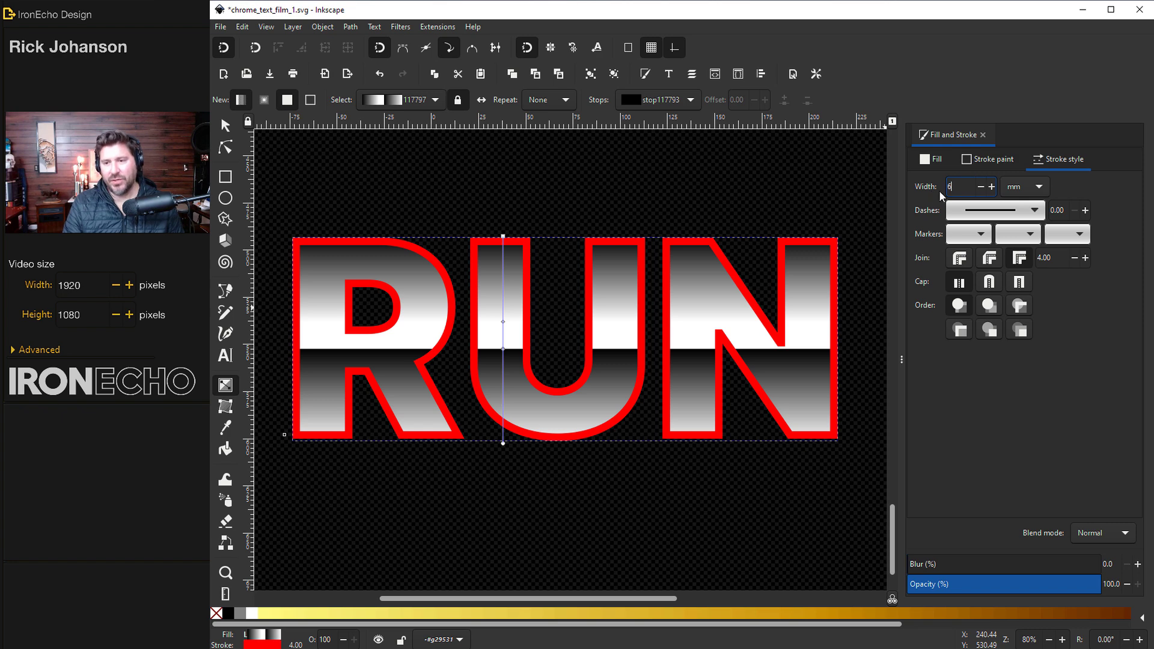
text(6.)
key(Return)
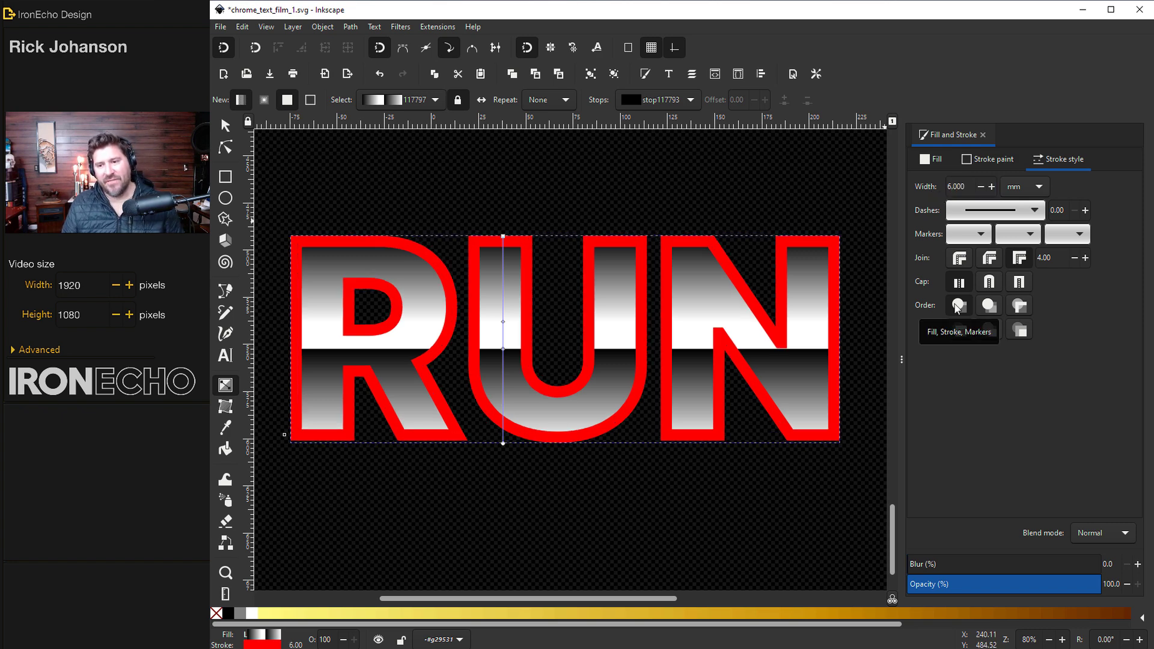
click(1020, 330)
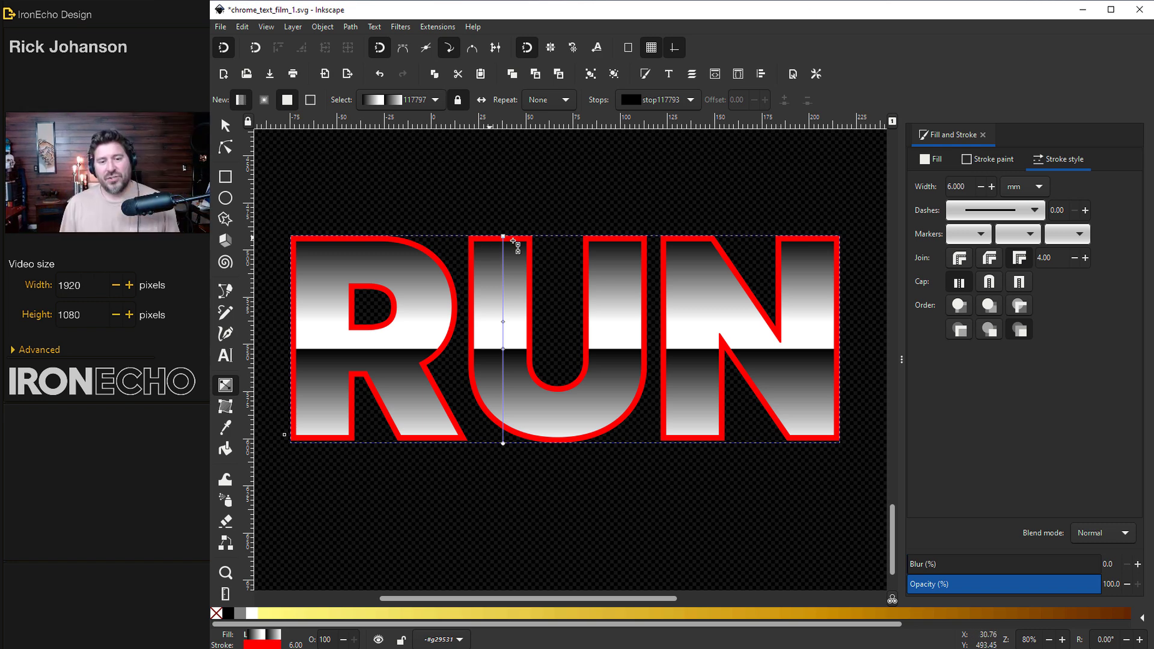
Step: Make RUN's outline a linear gradient copied from 117797 and named Stroke_Gradient
click(989, 158)
click(968, 187)
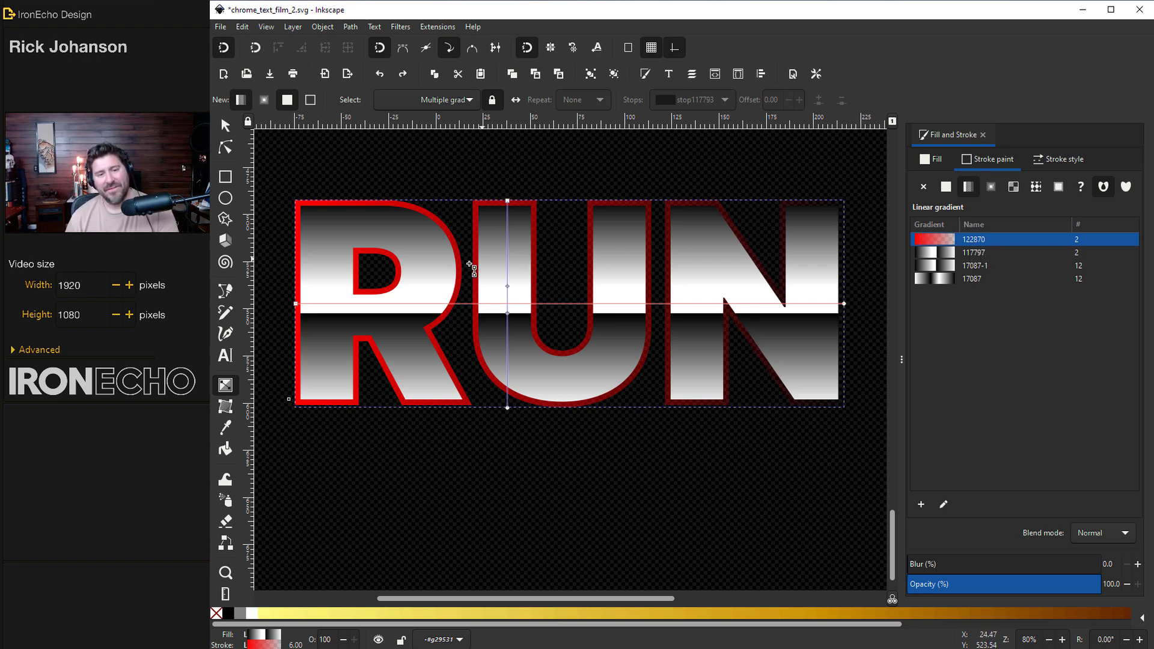
click(978, 252)
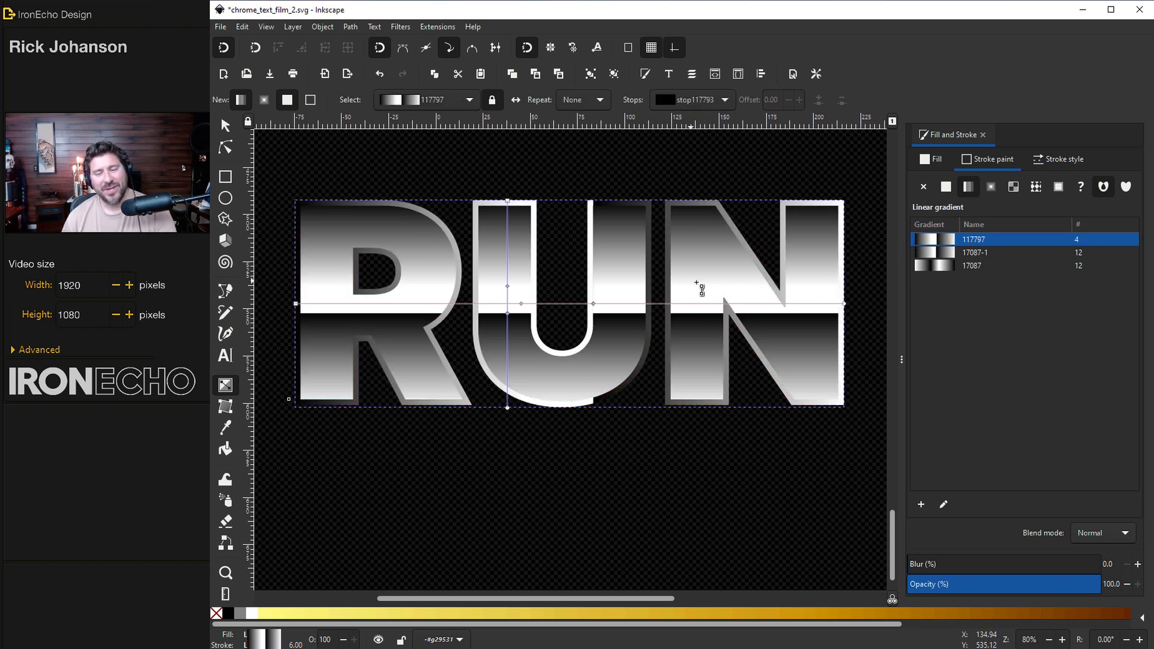
click(921, 505)
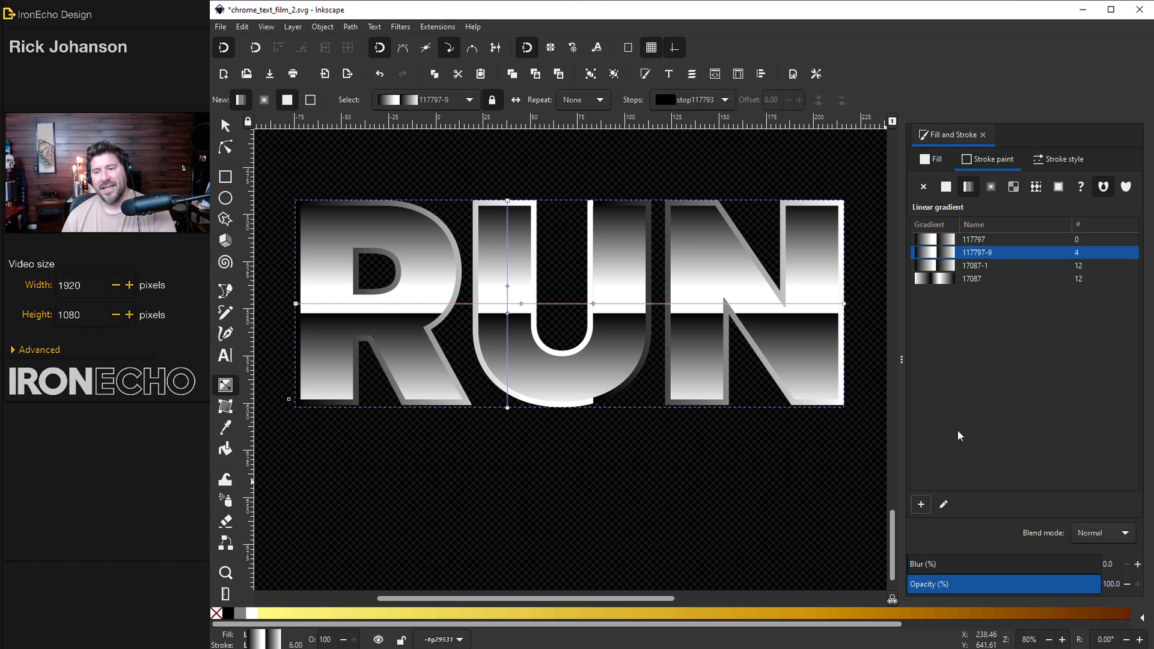
click(975, 242)
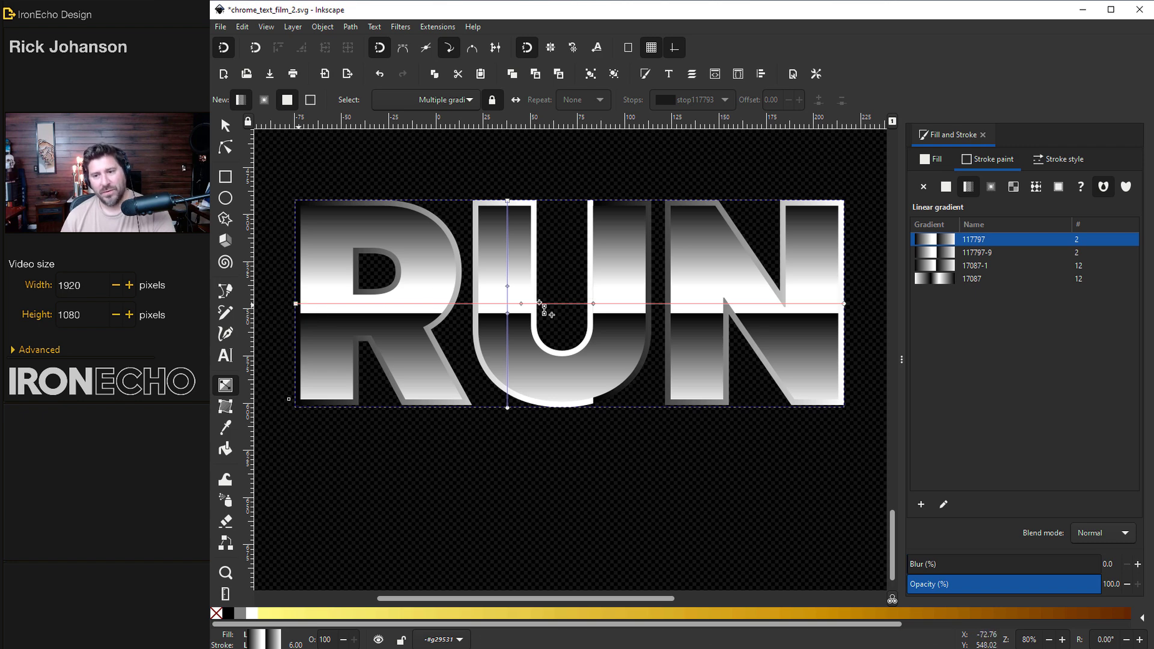
click(975, 243)
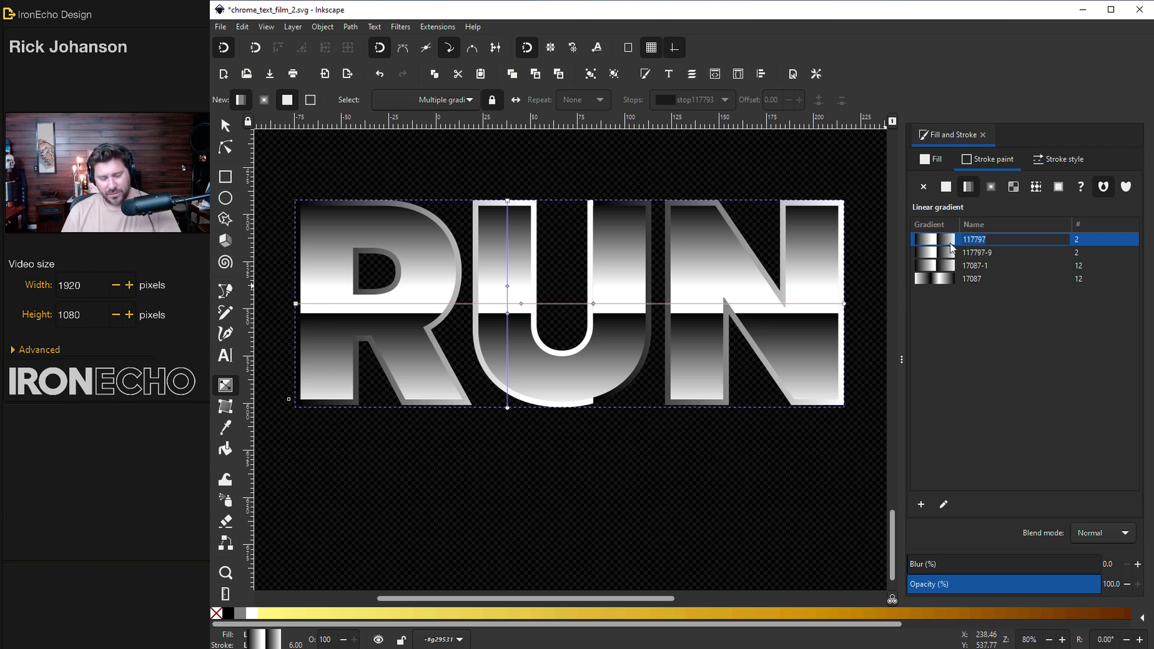
text(Stroke Gradient)
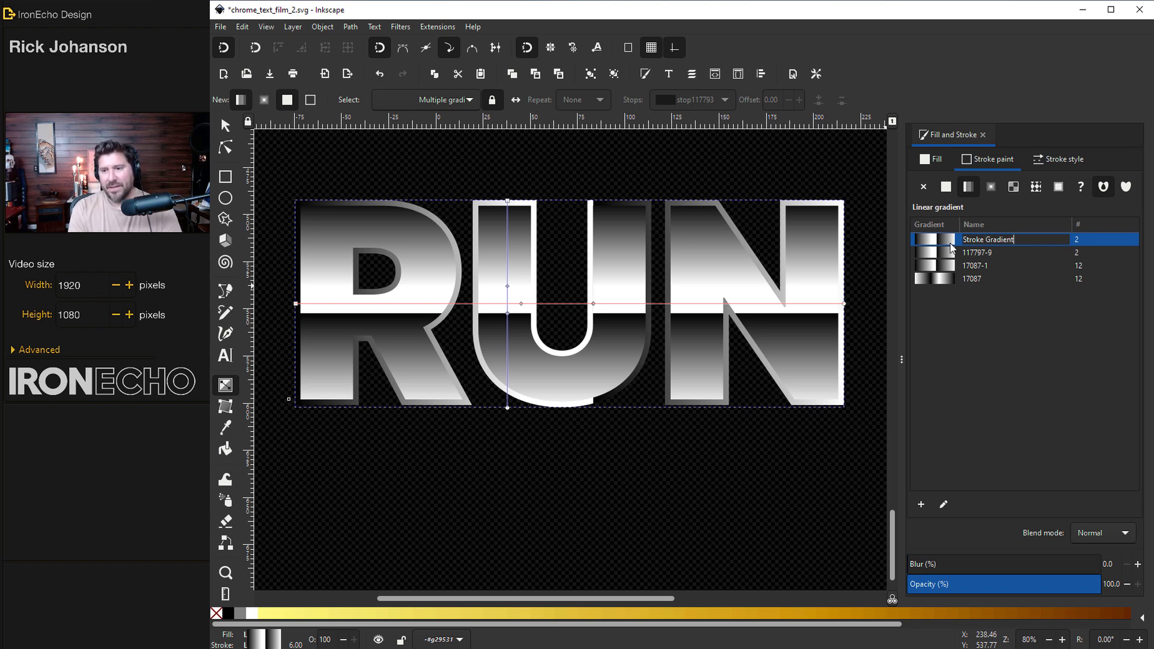
key(Return)
Step: Reposition Stroke_Gradient from the R toward the N's middle, then reverse its direction
mouse_move(300, 306)
mouse_down()
mouse_move(530, 240)
mouse_move(543, 208)
mouse_up()
click(845, 304)
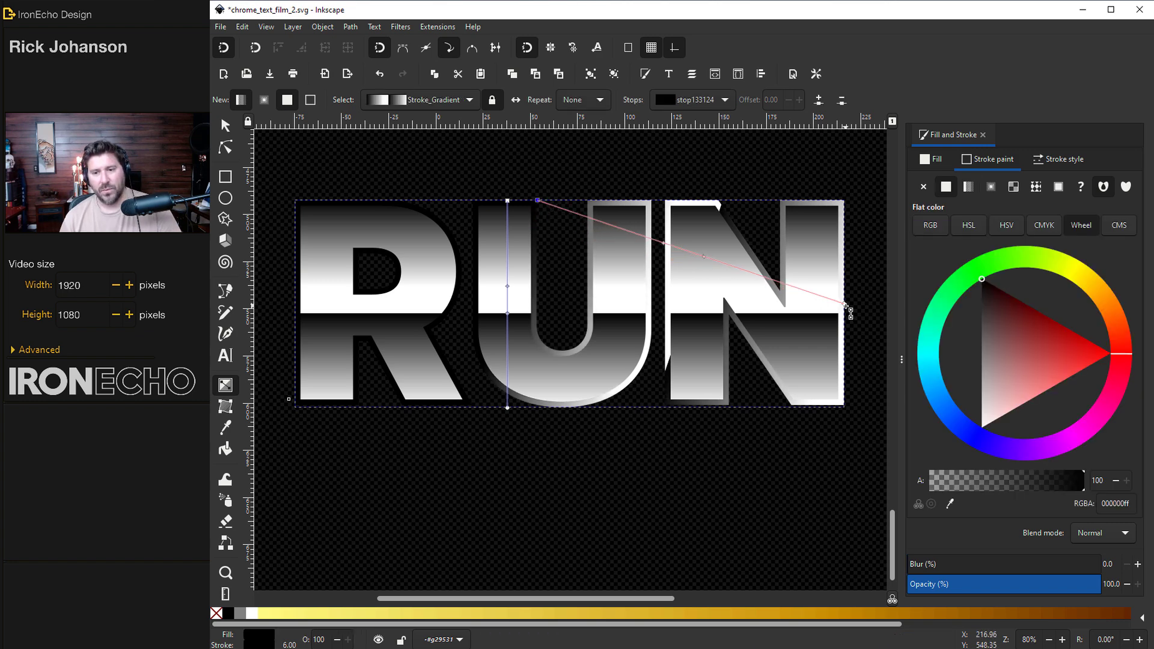
mouse_move(845, 304)
mouse_down()
mouse_move(764, 354)
mouse_move(739, 348)
mouse_move(685, 378)
mouse_move(589, 391)
mouse_move(553, 413)
mouse_up()
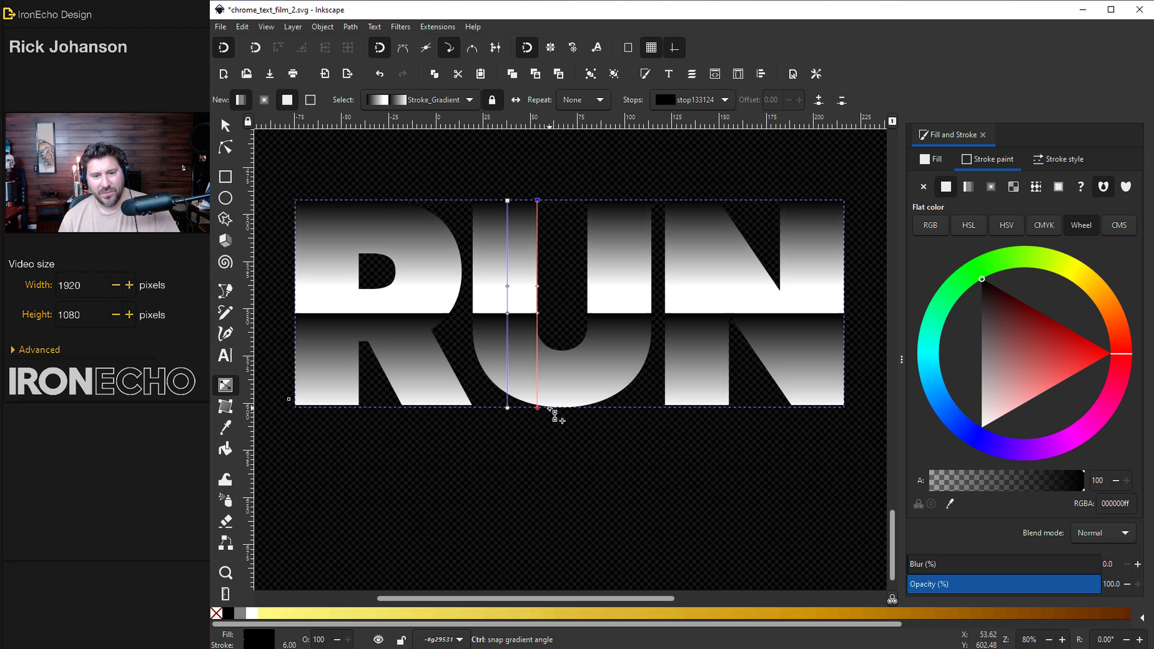
click(537, 199)
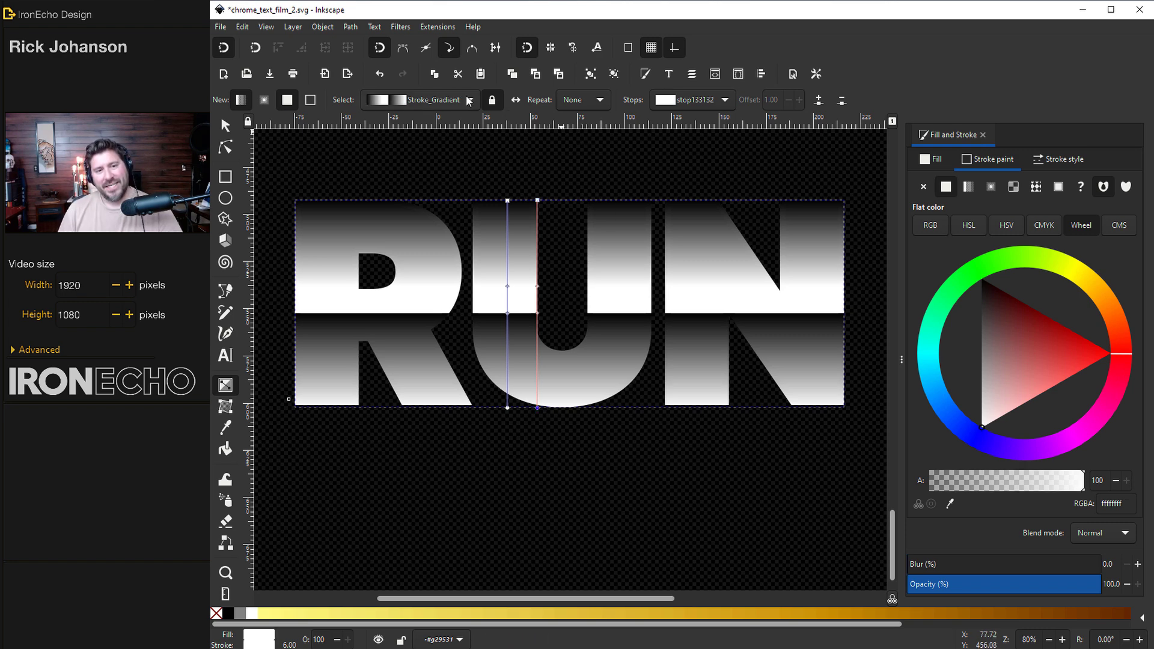
click(517, 99)
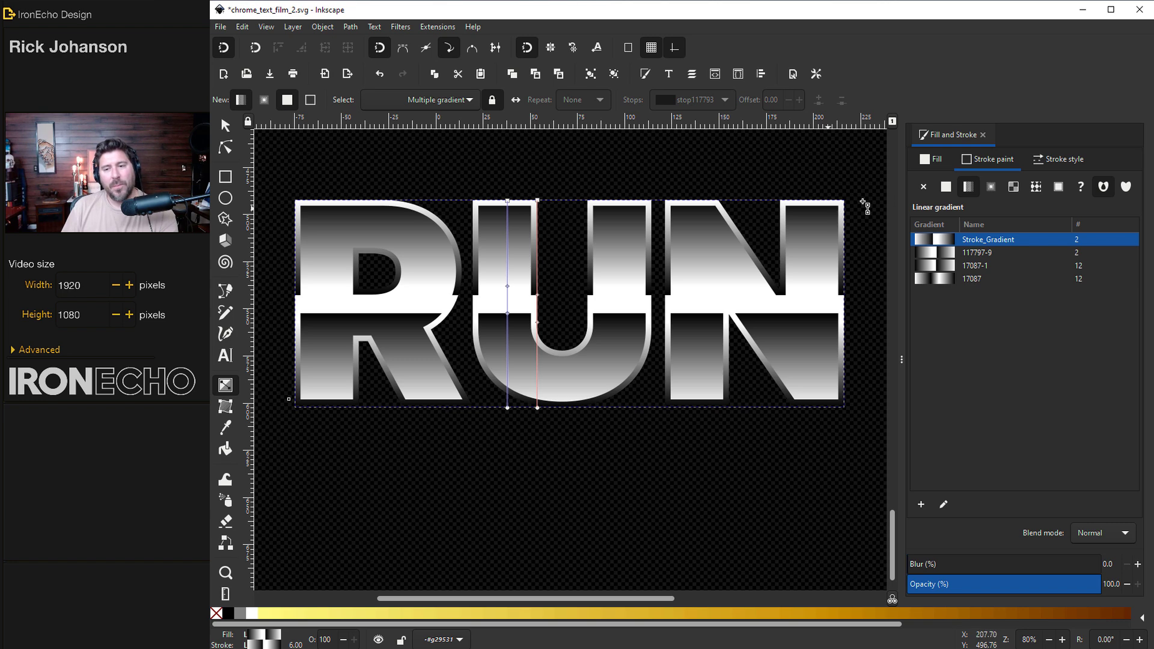
Step: Add a stop to RUN's fill gradient, placing white at 0.54 and black at 0.55
click(932, 160)
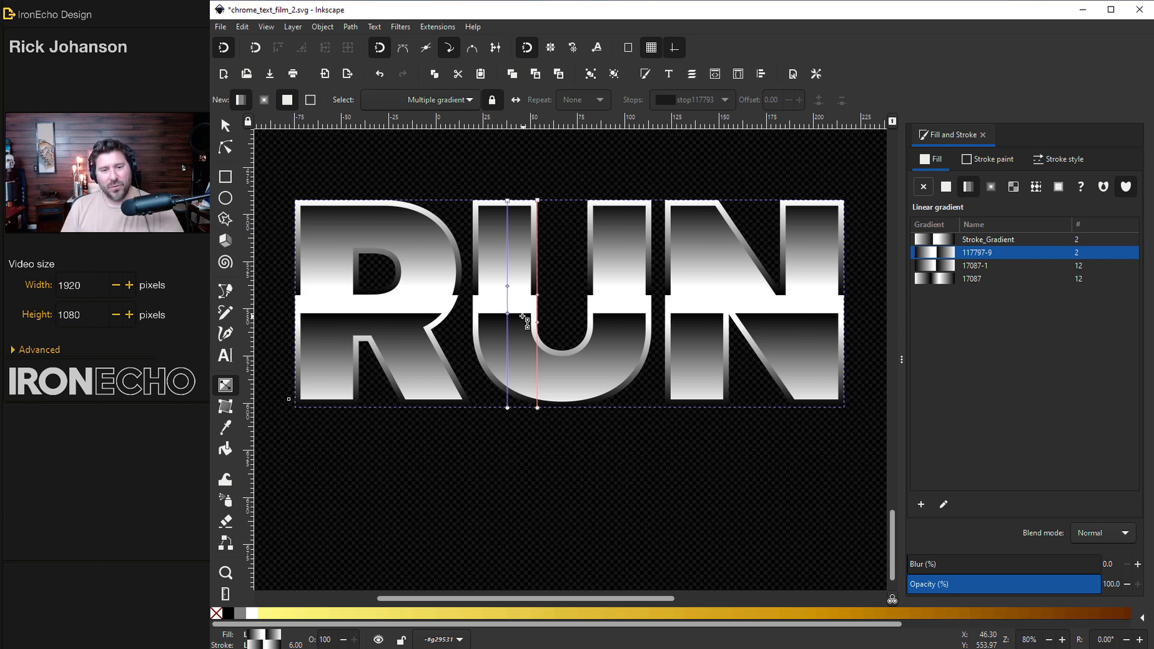
scroll(521, 316, up, 7)
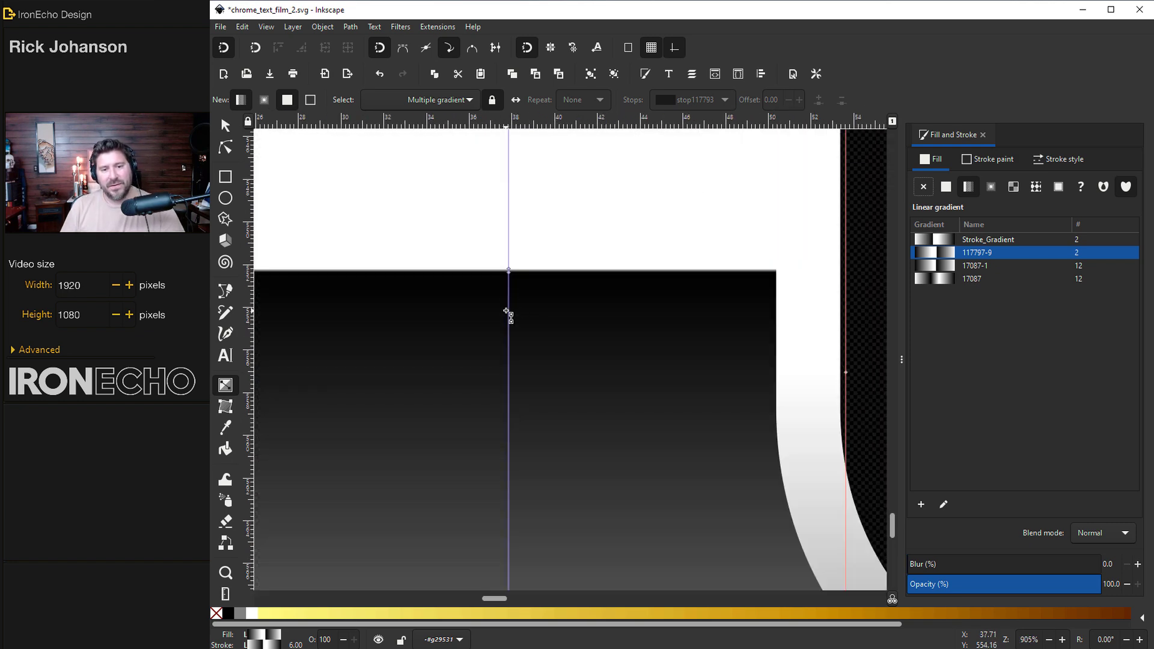
scroll(509, 304, up, 1)
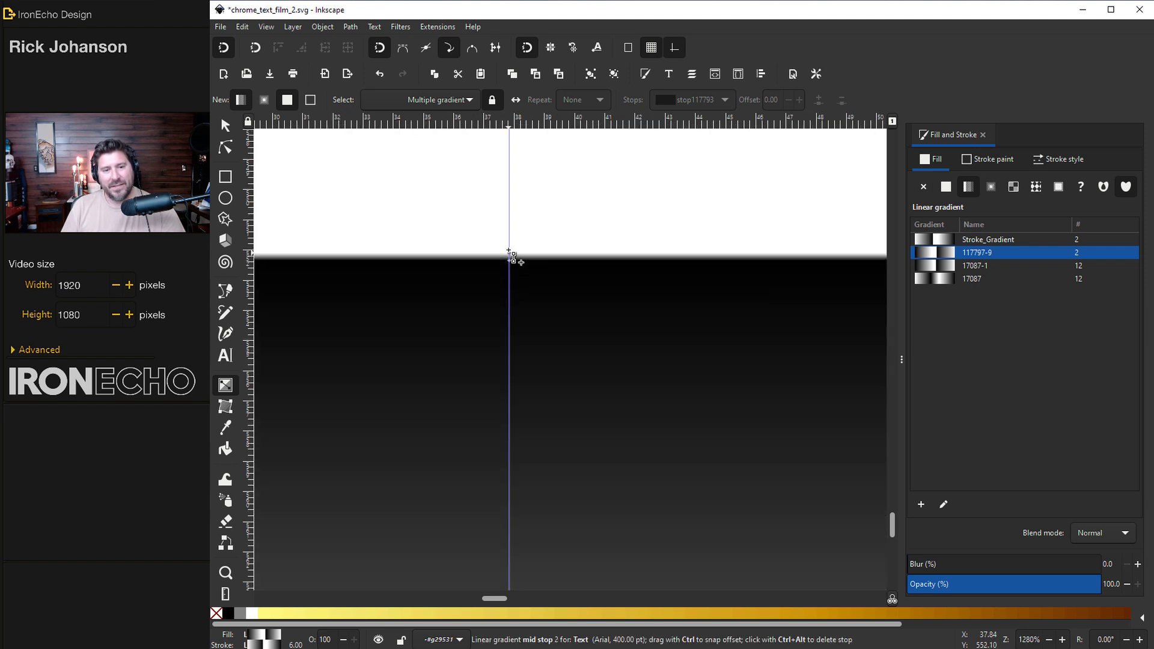
drag(509, 257, 509, 224)
double_click(510, 272)
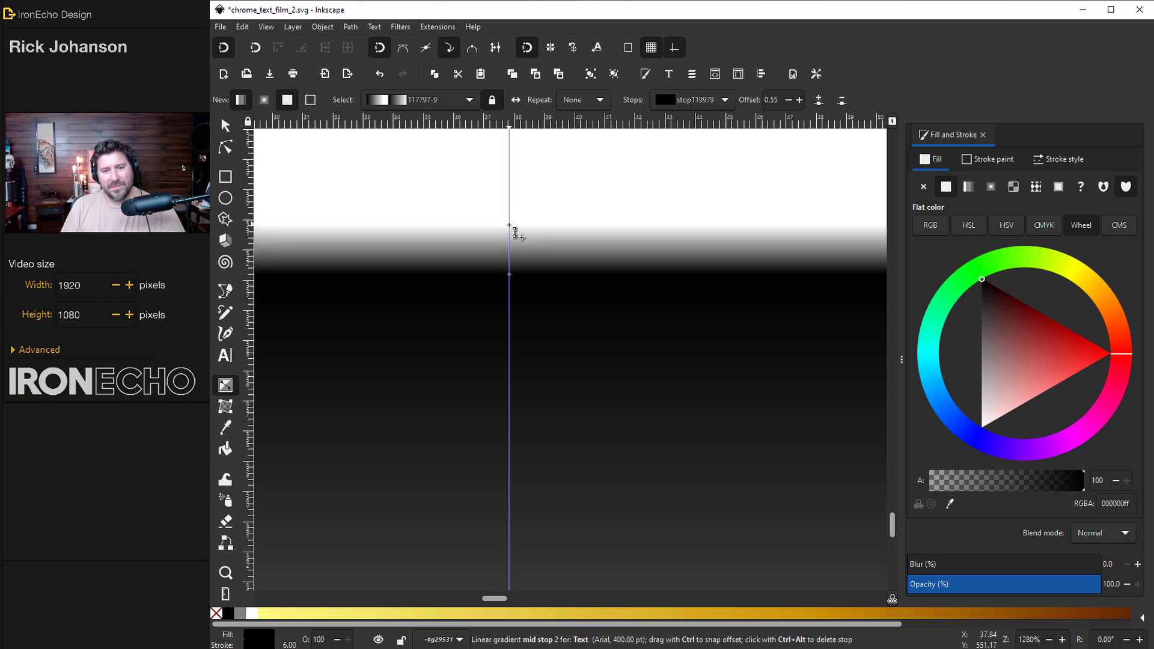
scroll(529, 309, down, 7)
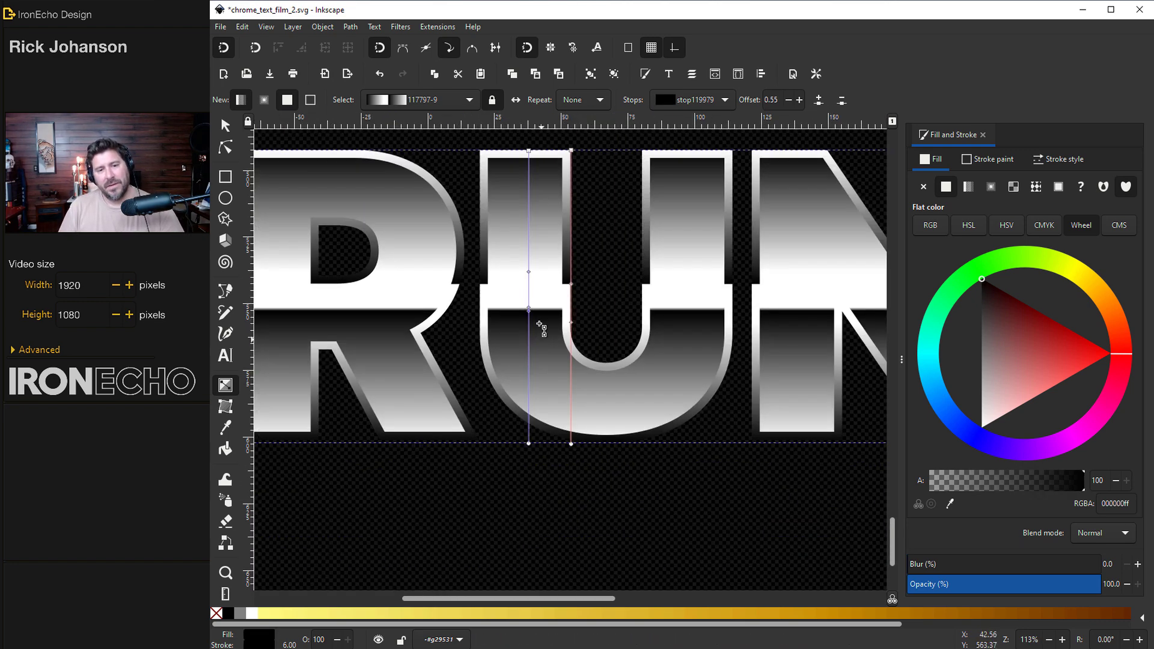
mouse_move(529, 274)
mouse_down()
mouse_move(529, 255)
mouse_move(529, 270)
mouse_up()
click(528, 265)
Step: Move Stroke_Gradient's white middle stop to offset 0.56, near the fill's horizon
click(986, 160)
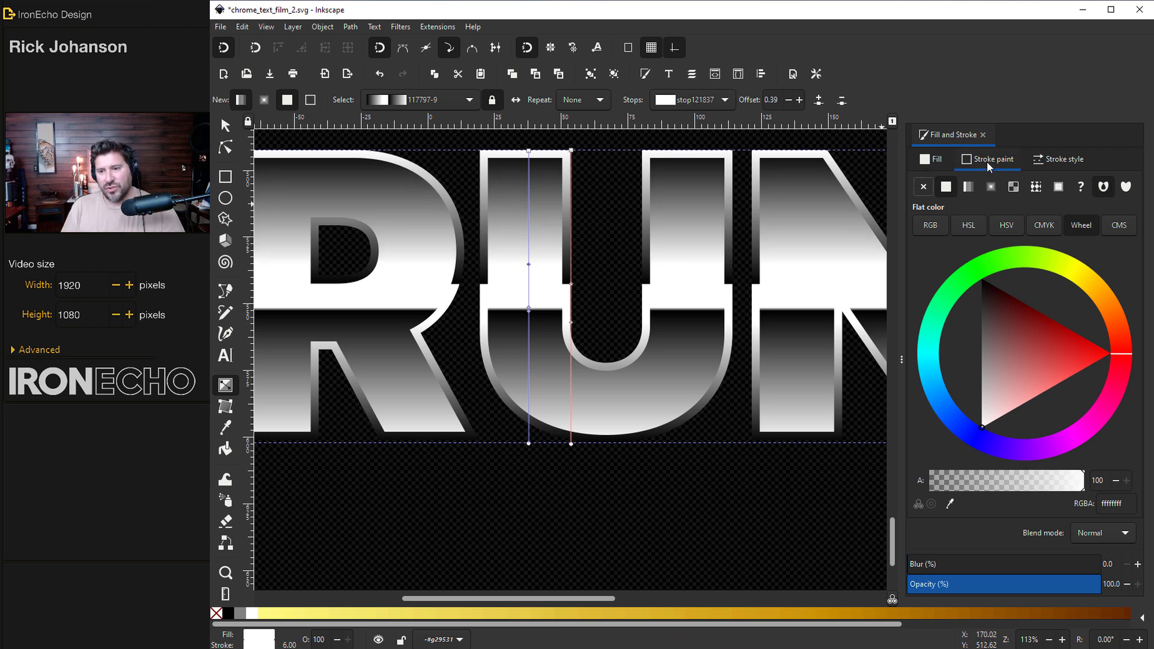
click(969, 186)
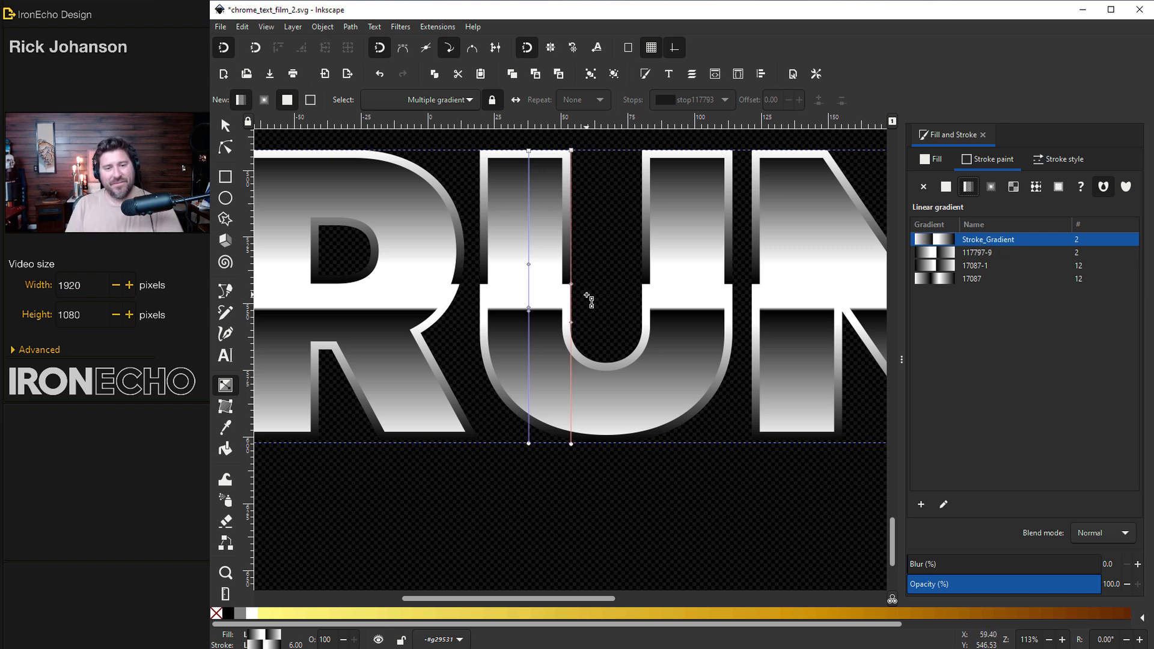
scroll(541, 311, up, 7)
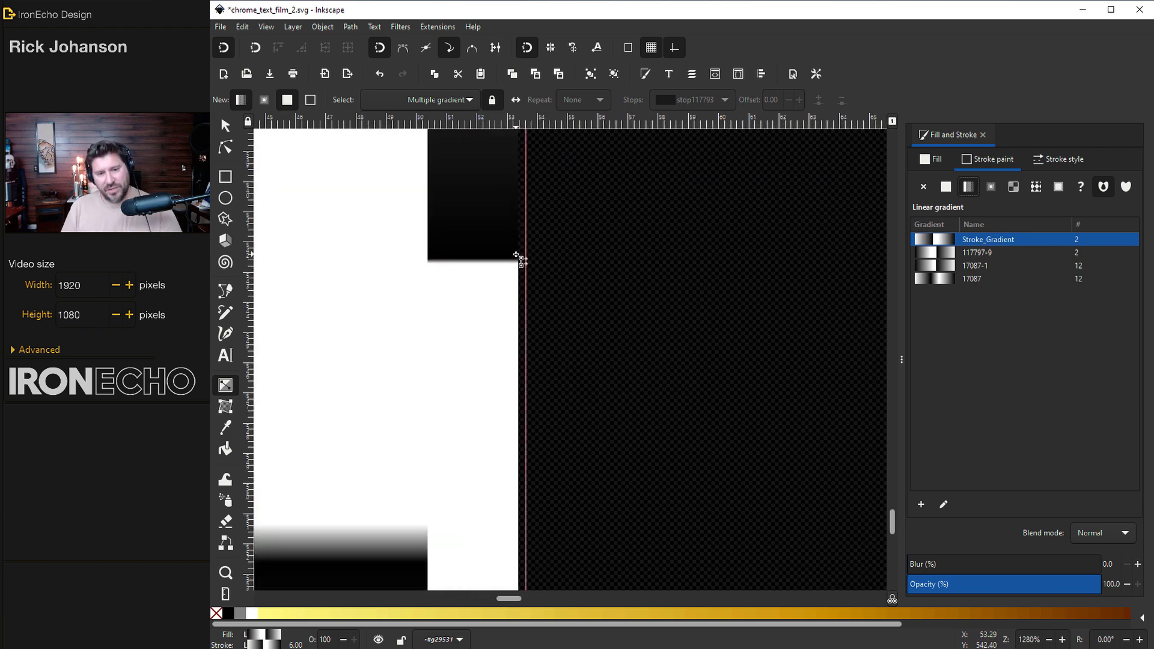
drag(510, 247, 526, 524)
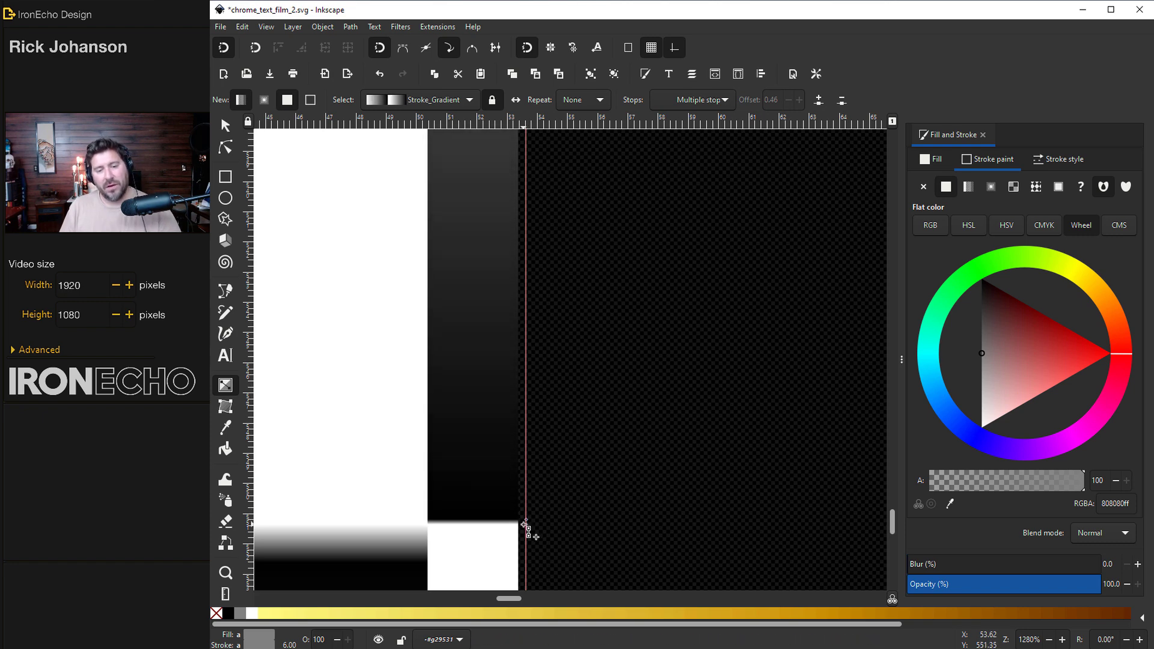
key(ctrl+z)
click(439, 385)
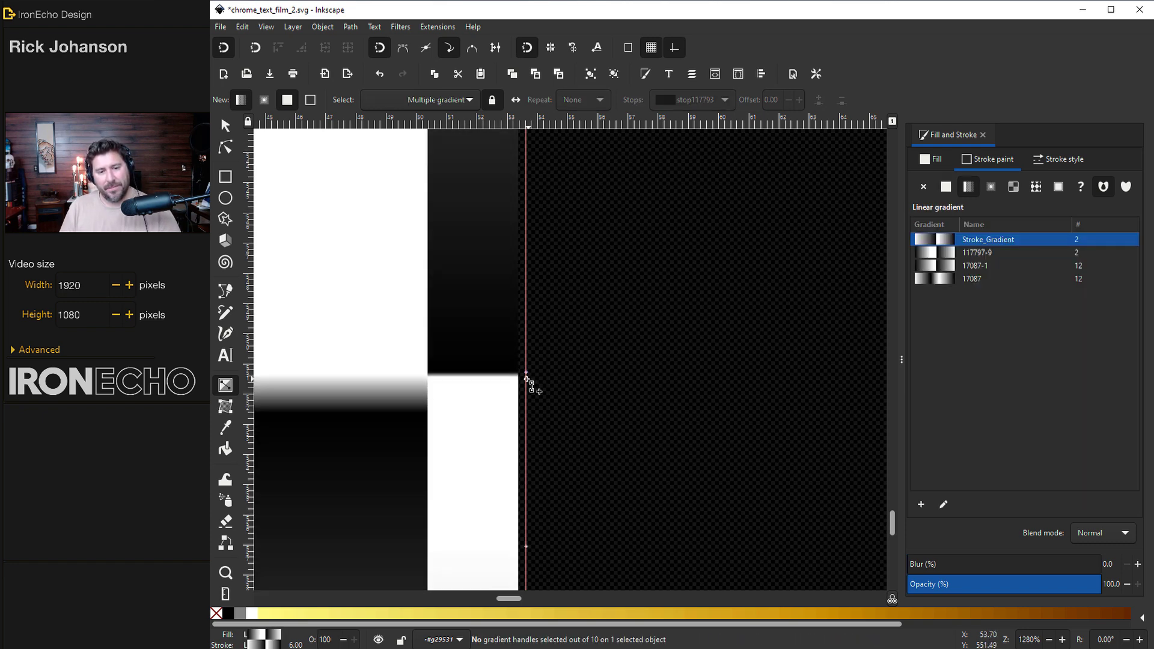
drag(527, 397, 527, 439)
drag(527, 375, 541, 278)
scroll(541, 278, down, 3)
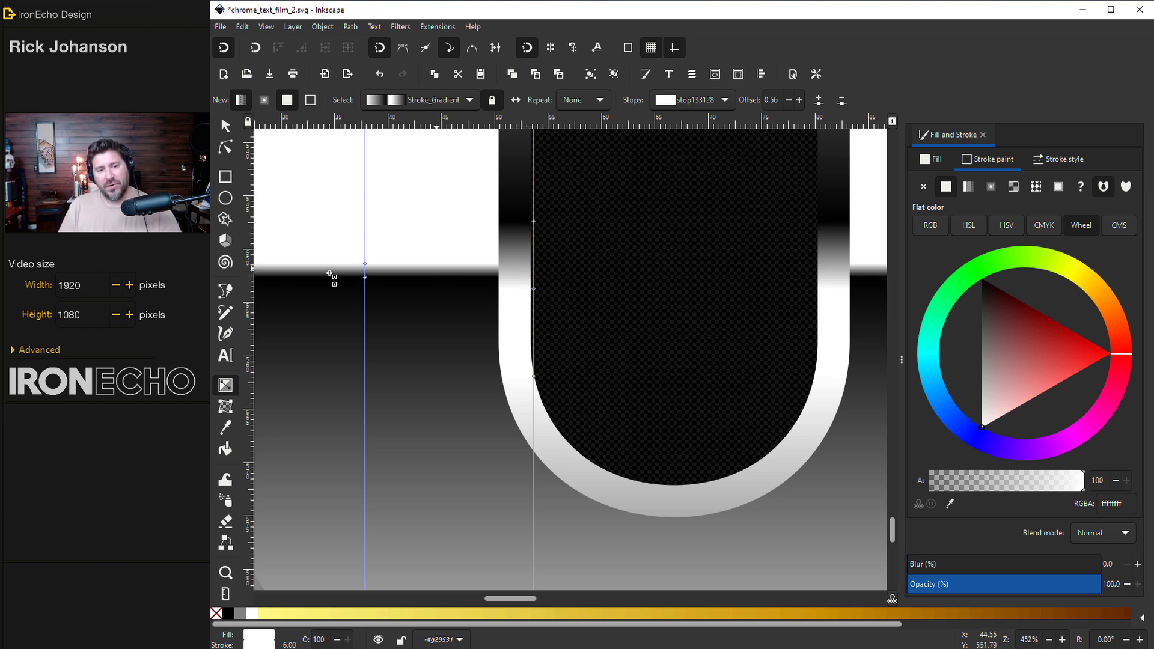
scroll(587, 278, down, 6)
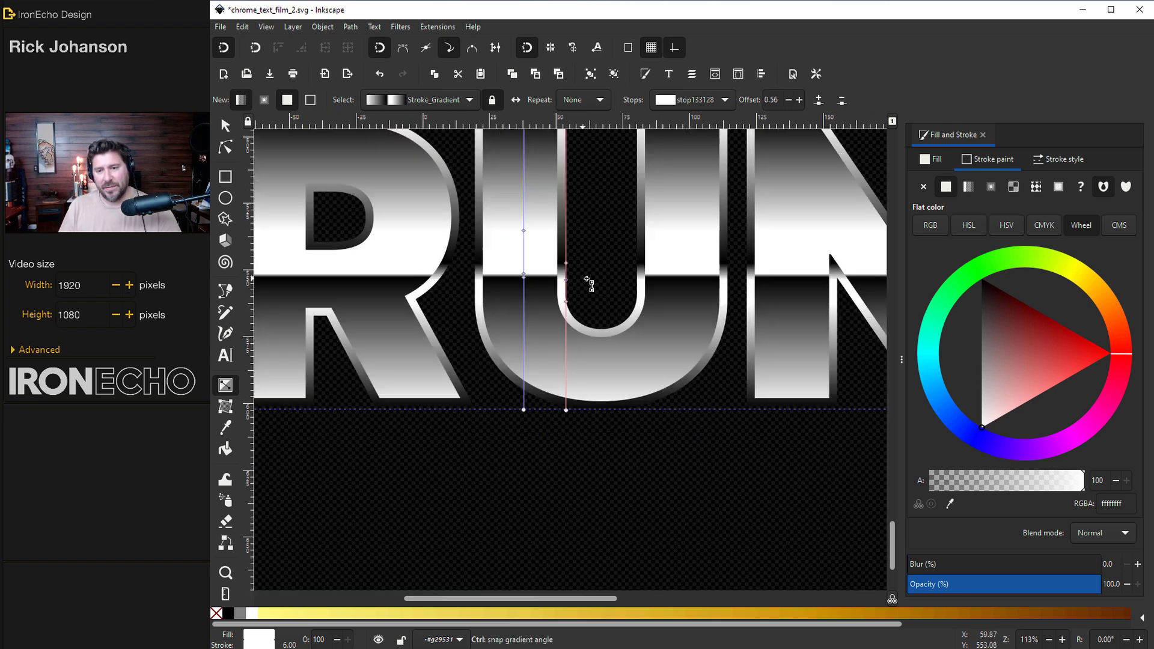
Step: Retype the text so it reads RAIN instead of RUN
click(226, 126)
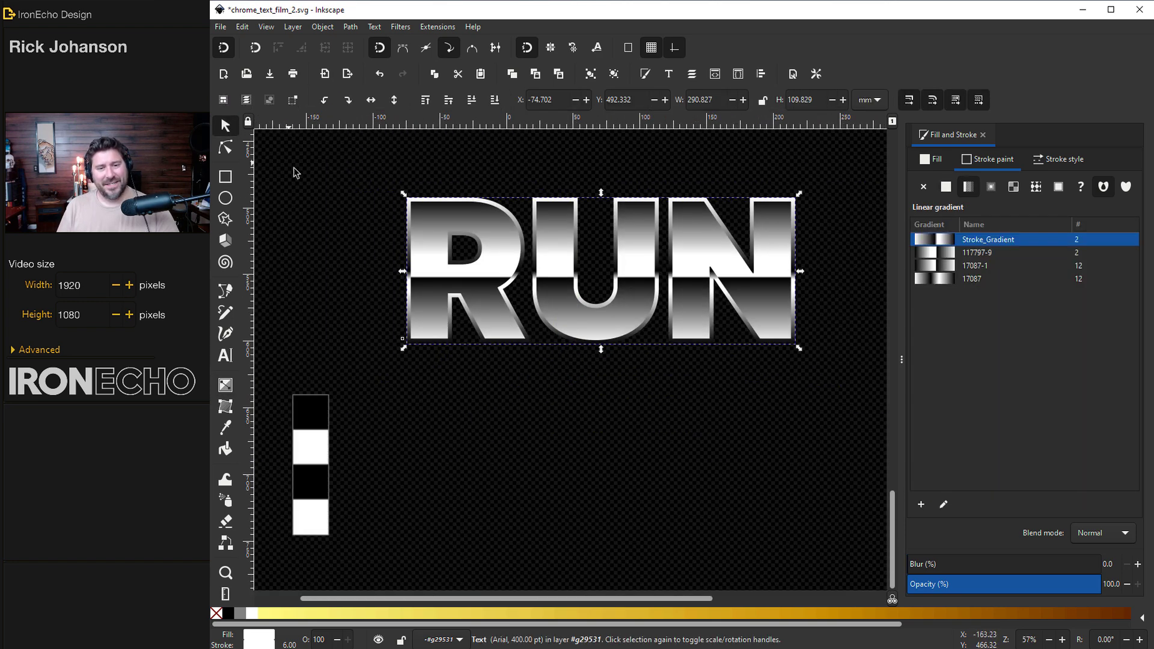
click(547, 265)
click(546, 266)
double_click(538, 265)
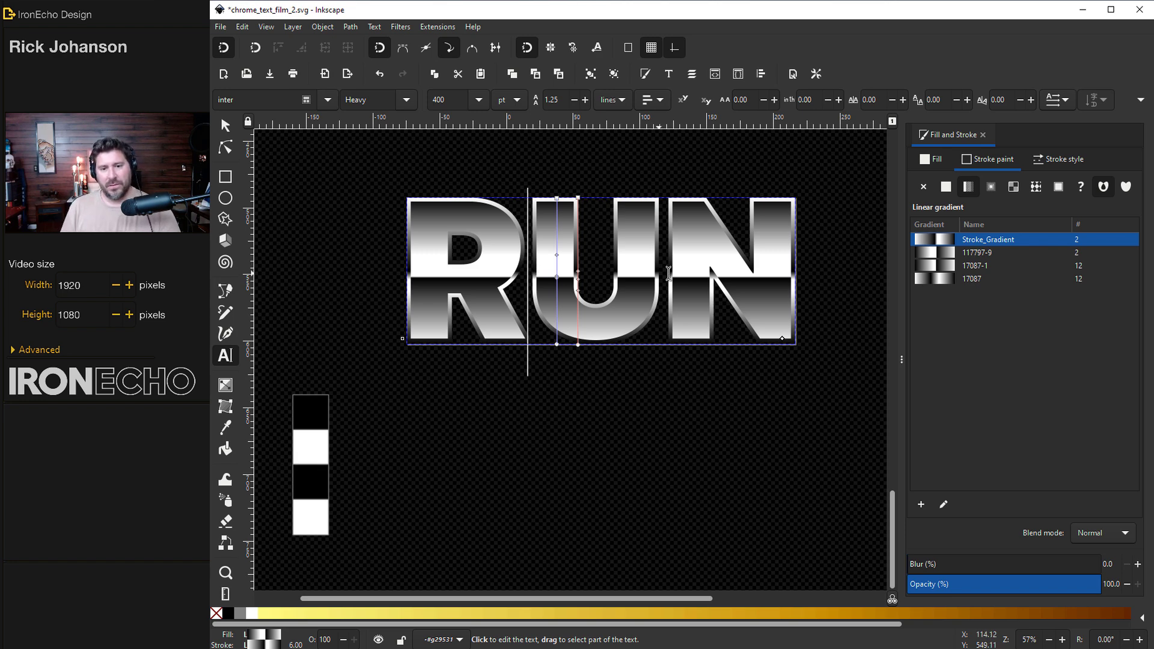
drag(669, 274, 572, 274)
text(AIO)
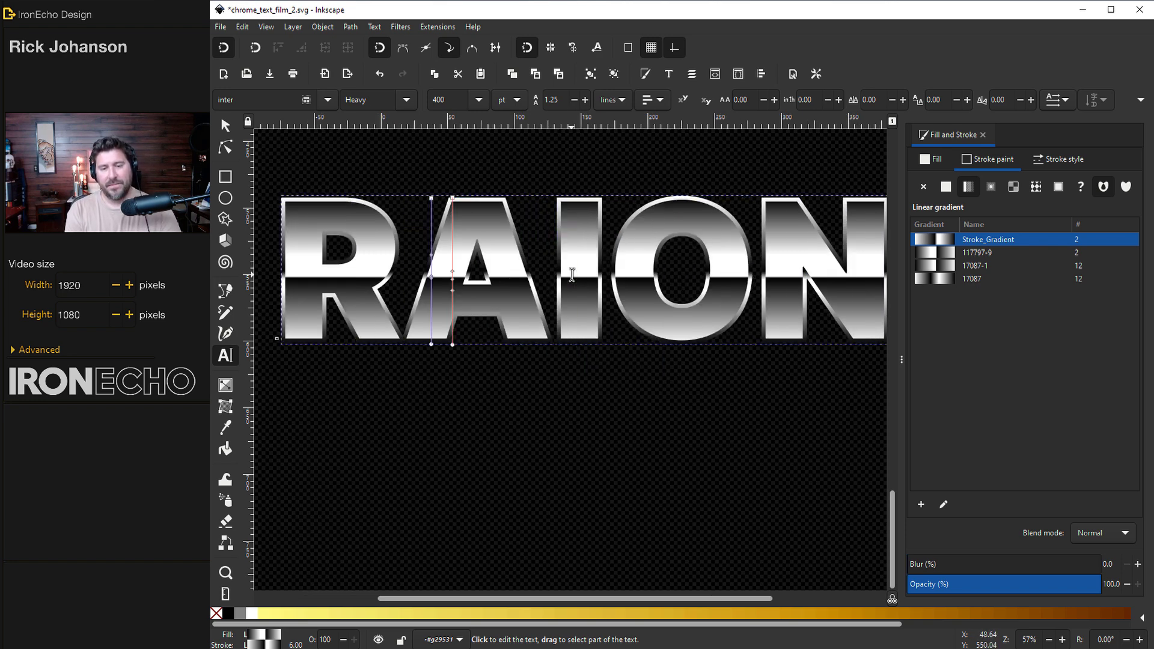
key(BackSpace)
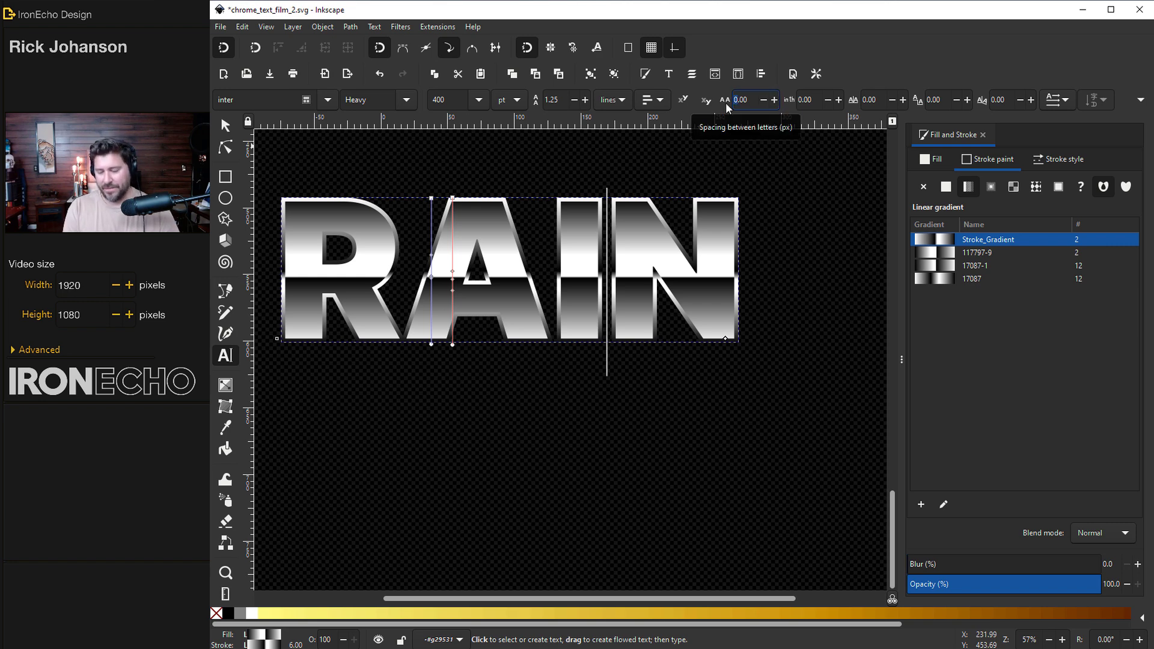
Step: Set letter spacing to 10, kern the N further right, and move RAIN down-right
text(10)
key(Return)
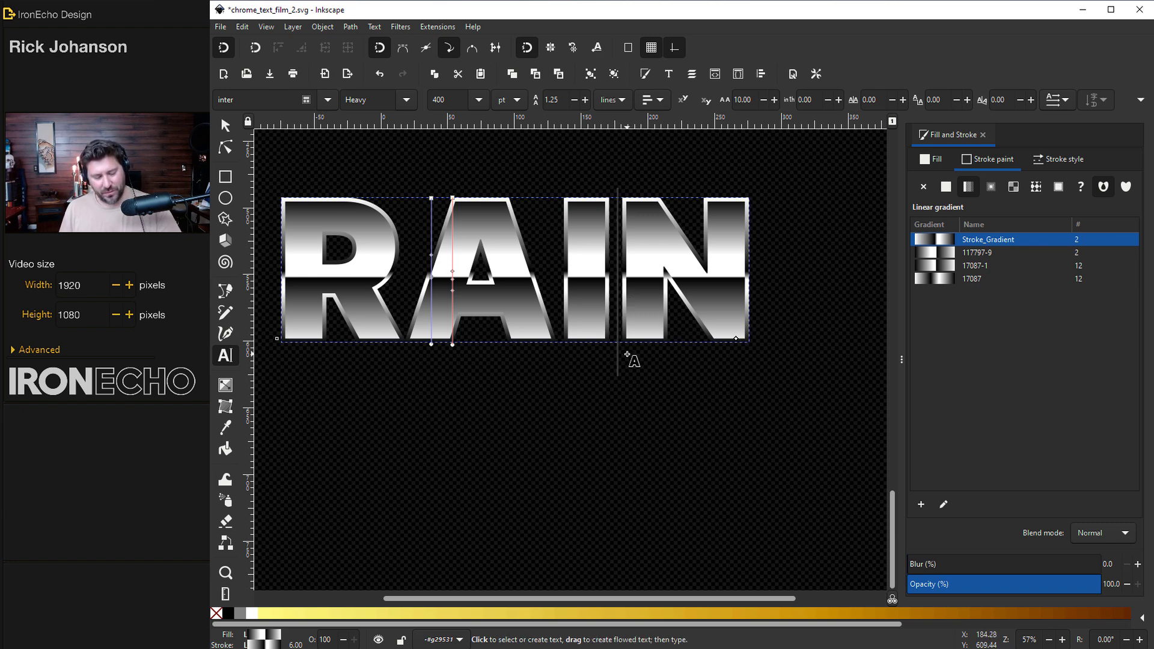
key(alt+Right)
key(alt+Right)
key(alt+Right)
key(alt+Right)
key(alt+Right)
key(alt+Right)
key(alt+Right)
key(alt+Right)
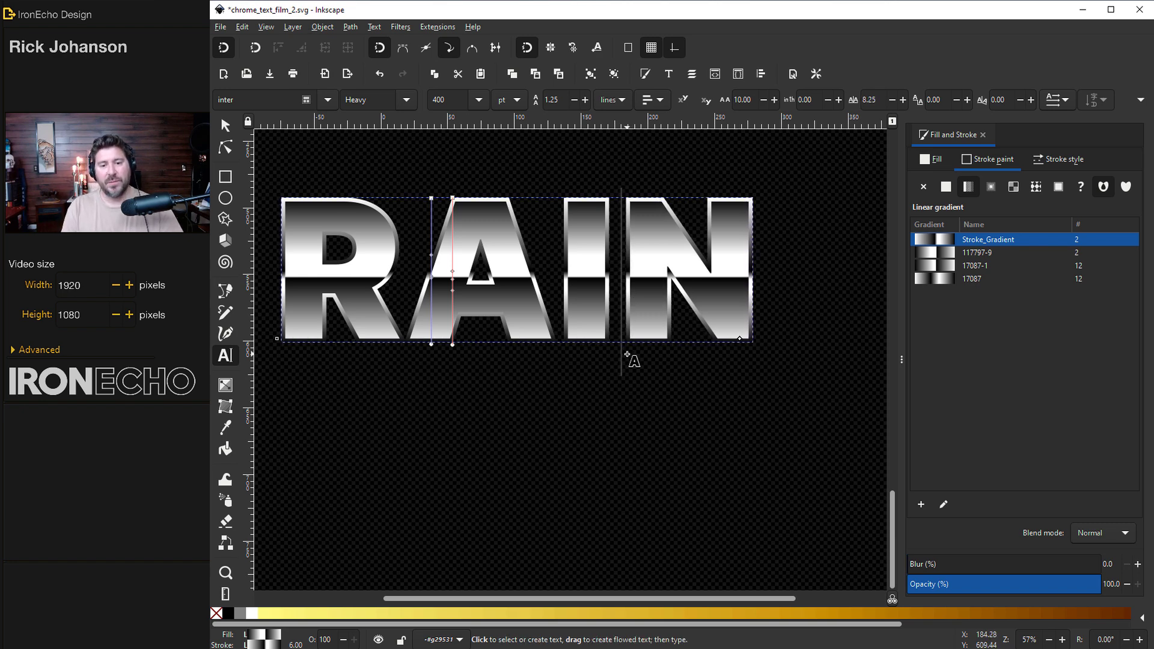
key(F1)
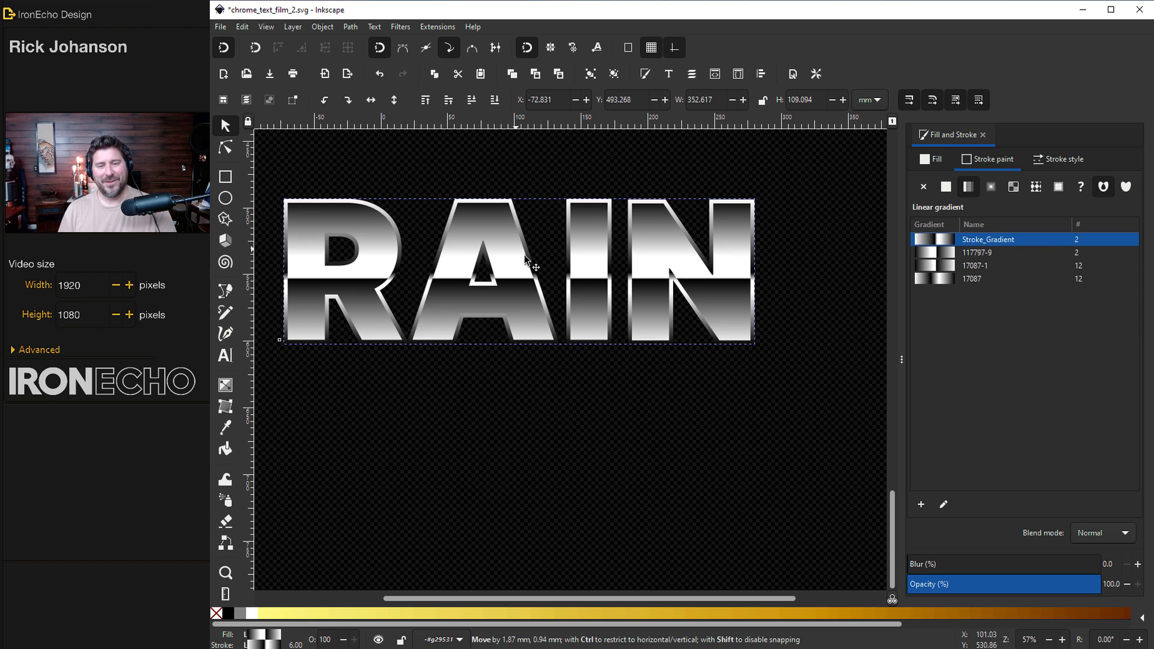
drag(514, 251, 546, 277)
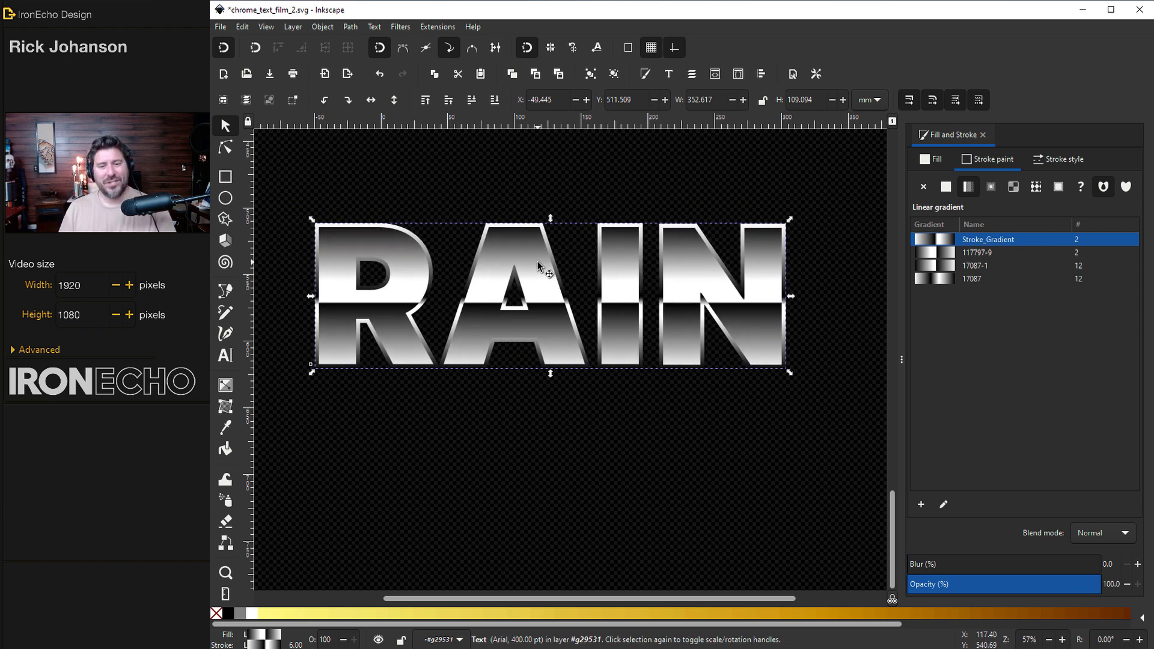
Step: Save the document and place a duplicate of RAIN below the original
click(221, 28)
click(239, 112)
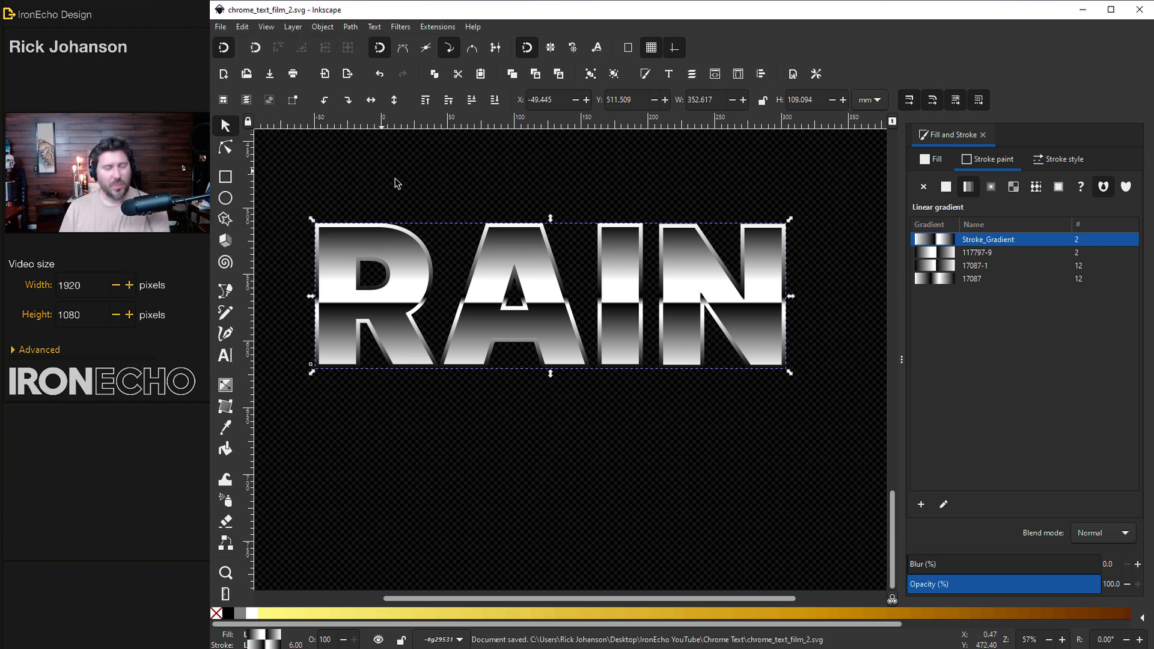
key(ctrl+d)
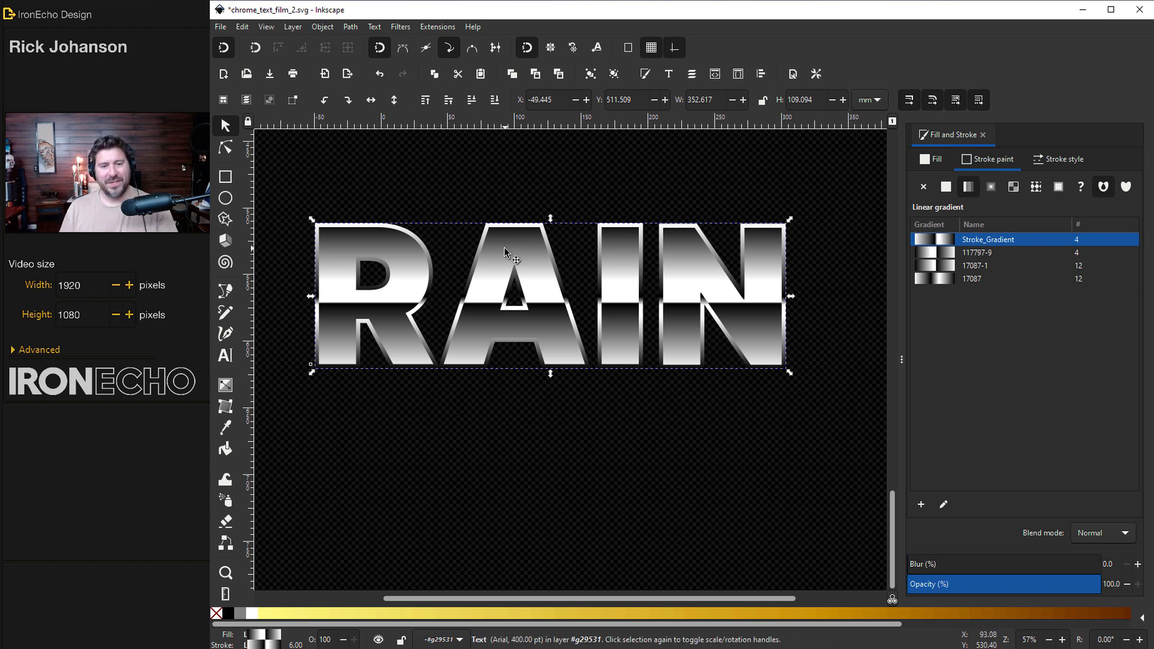
drag(524, 270, 563, 420)
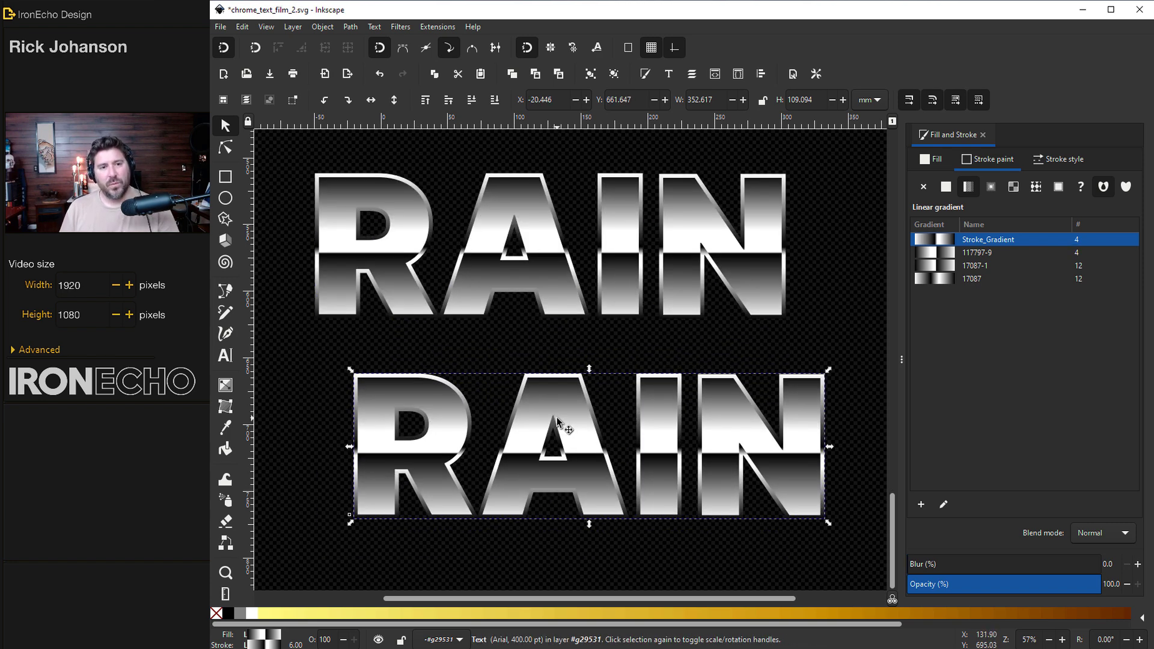
Step: Tint the RAIN copy blue with the Color > Simple blend filter
click(400, 27)
mouse_move(457, 87)
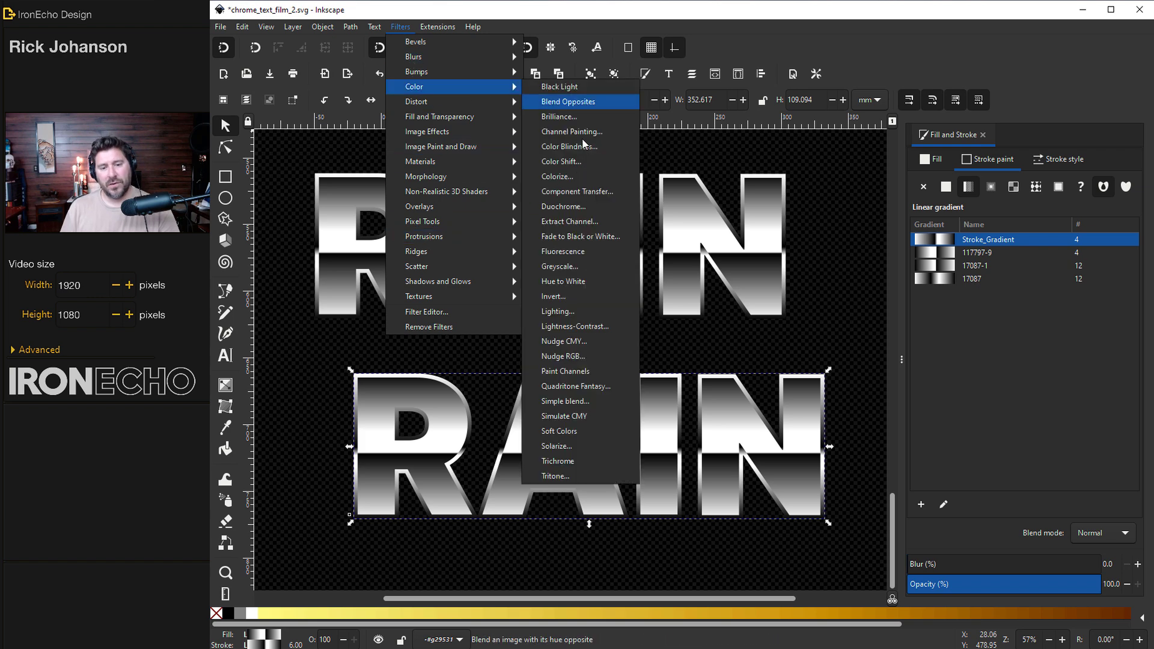
click(565, 401)
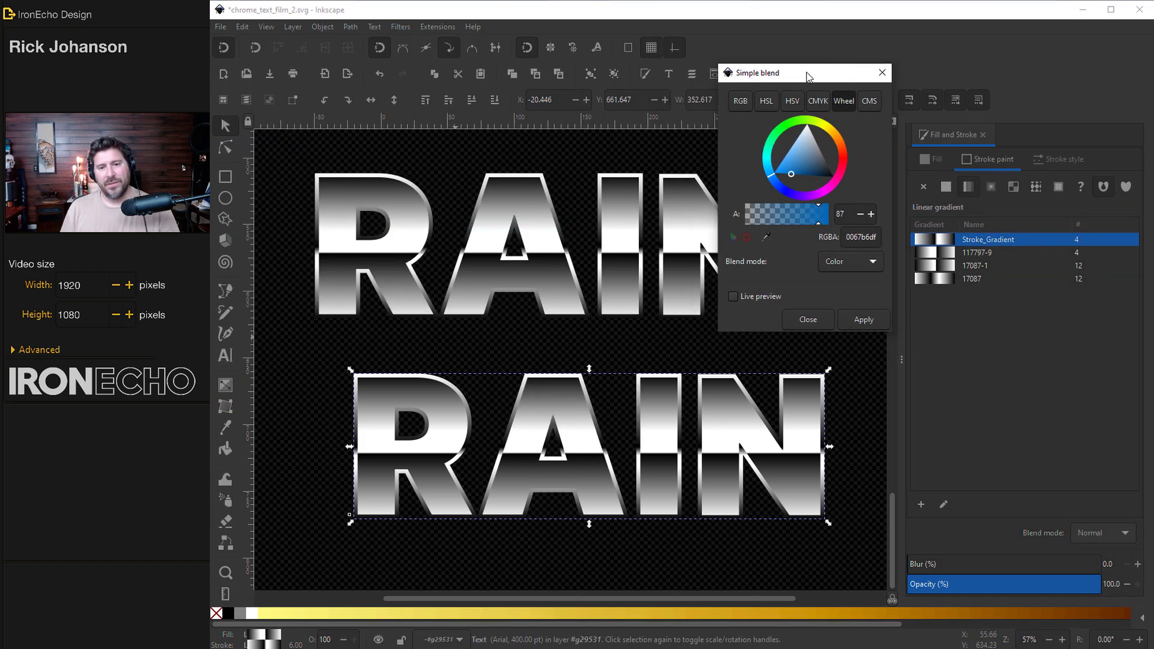
drag(807, 76, 877, 44)
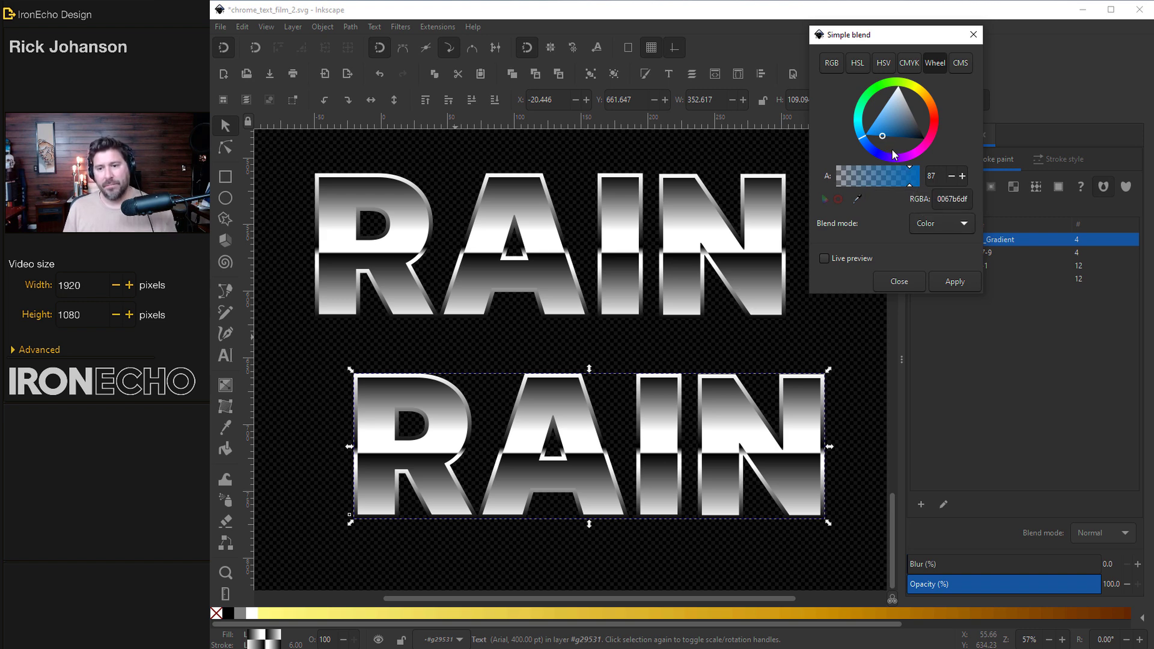
click(825, 259)
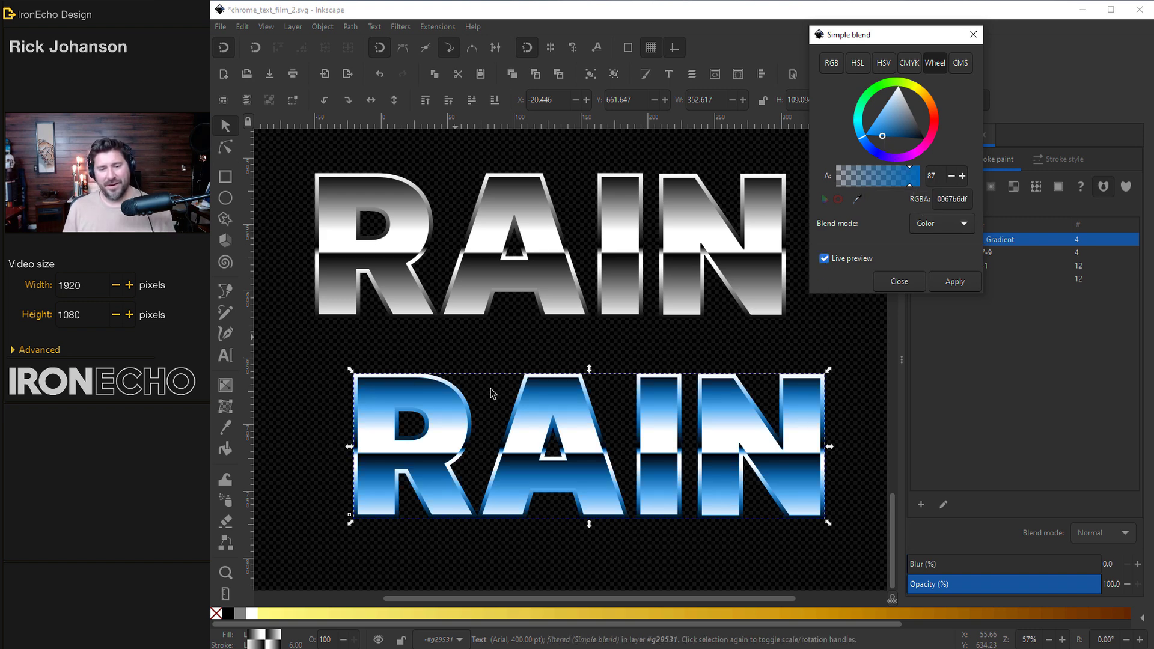
click(907, 284)
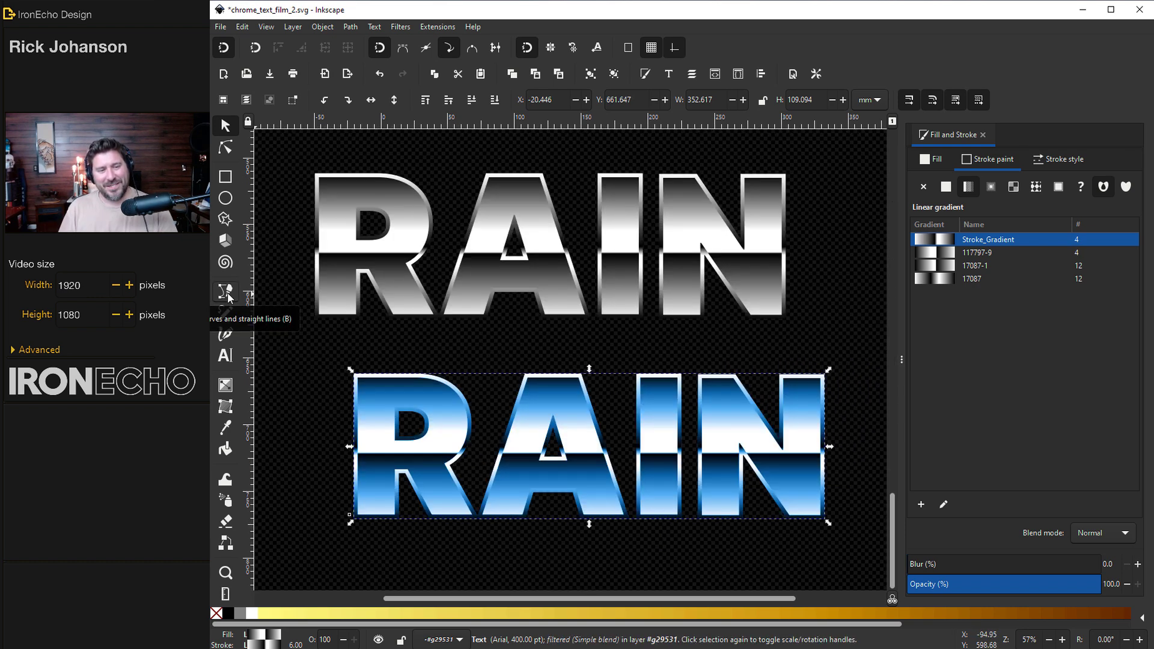
Step: Draw a thin near-white triangle with the Bezier tool and shrink it to about 71%
click(228, 294)
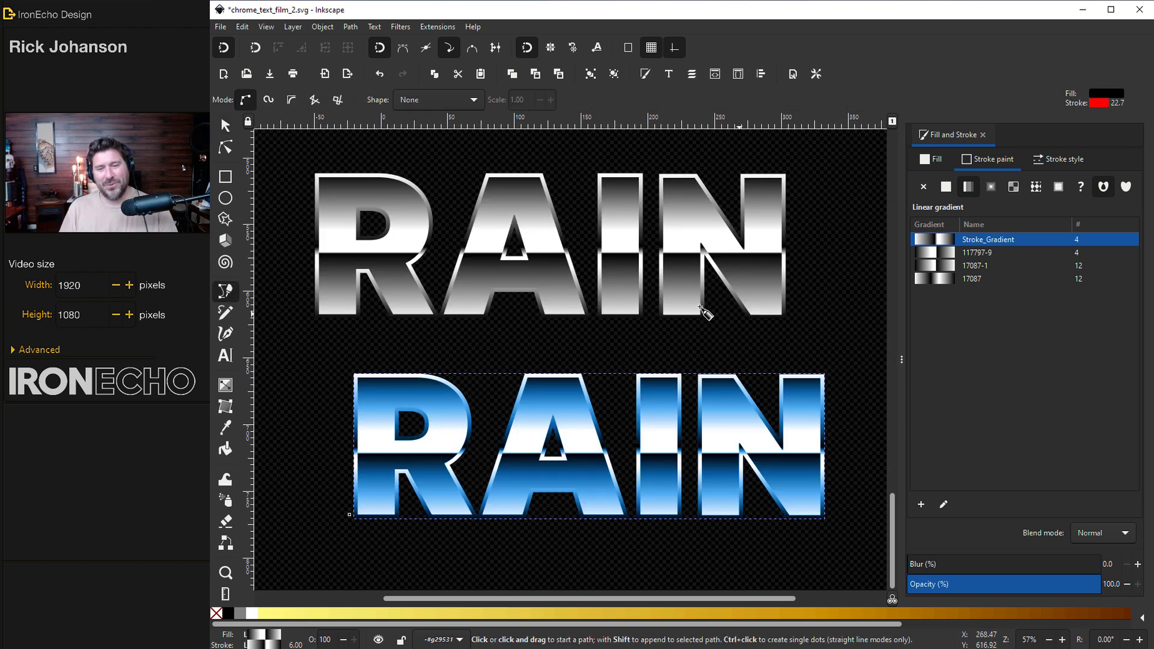
click(580, 171)
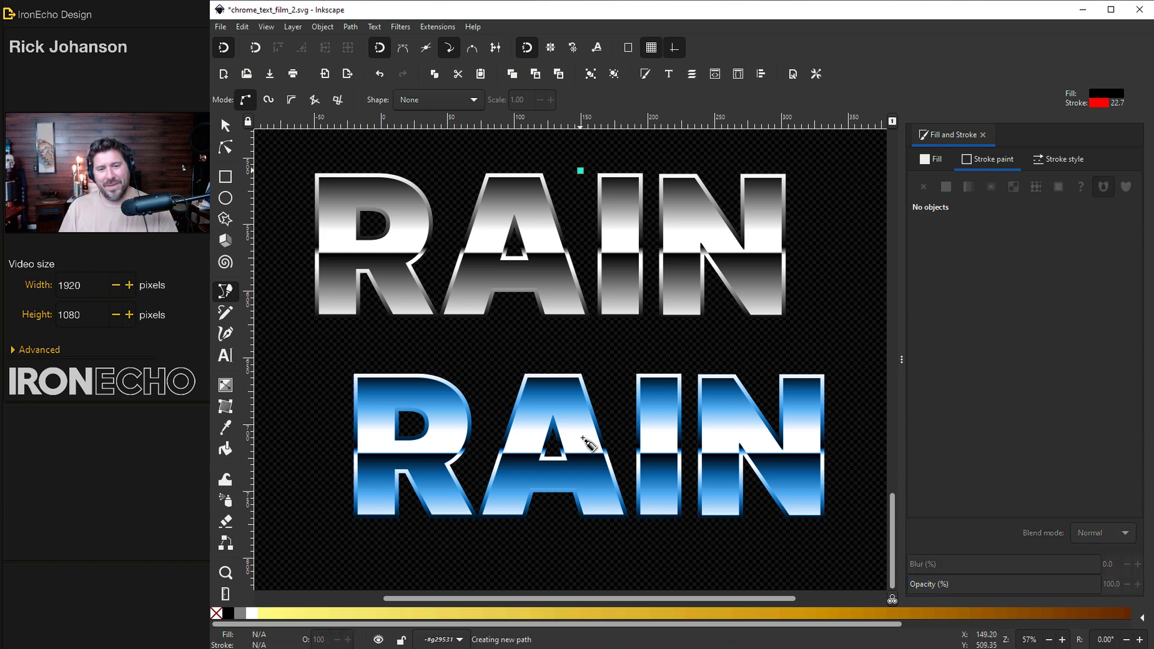
click(566, 533)
click(590, 533)
click(580, 170)
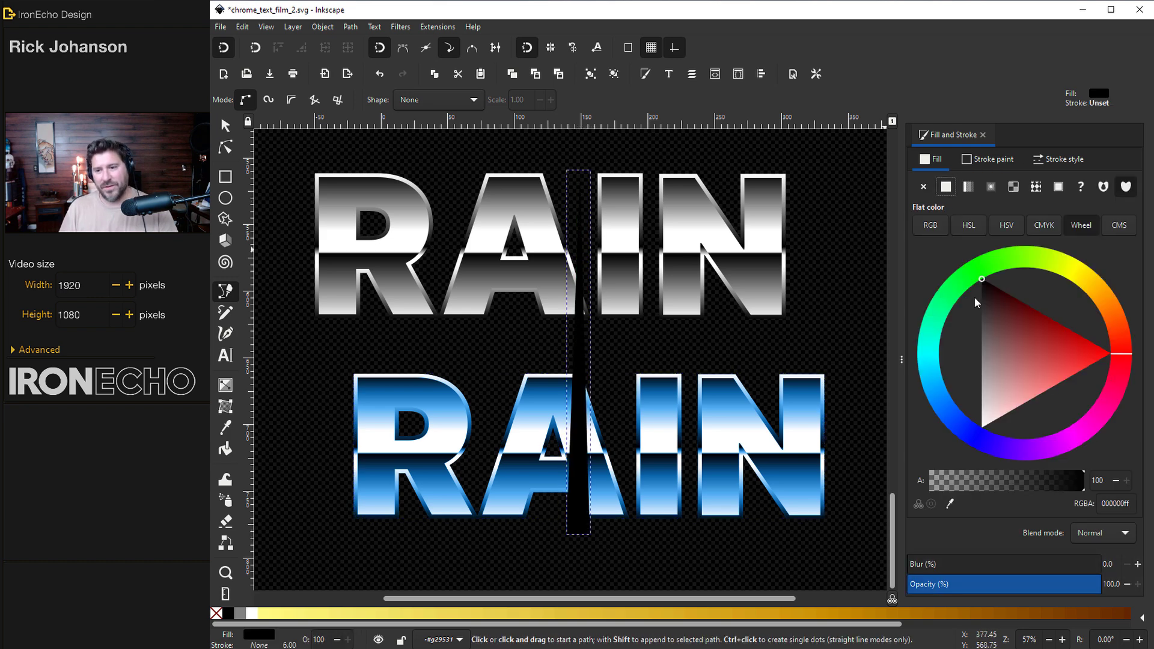
drag(973, 297, 983, 483)
key(s)
drag(578, 166, 572, 234)
drag(573, 289, 587, 340)
Step: Add a copy rotated about 83° to form a four-point star, shrunk to 85%
key(space)
key(Escape)
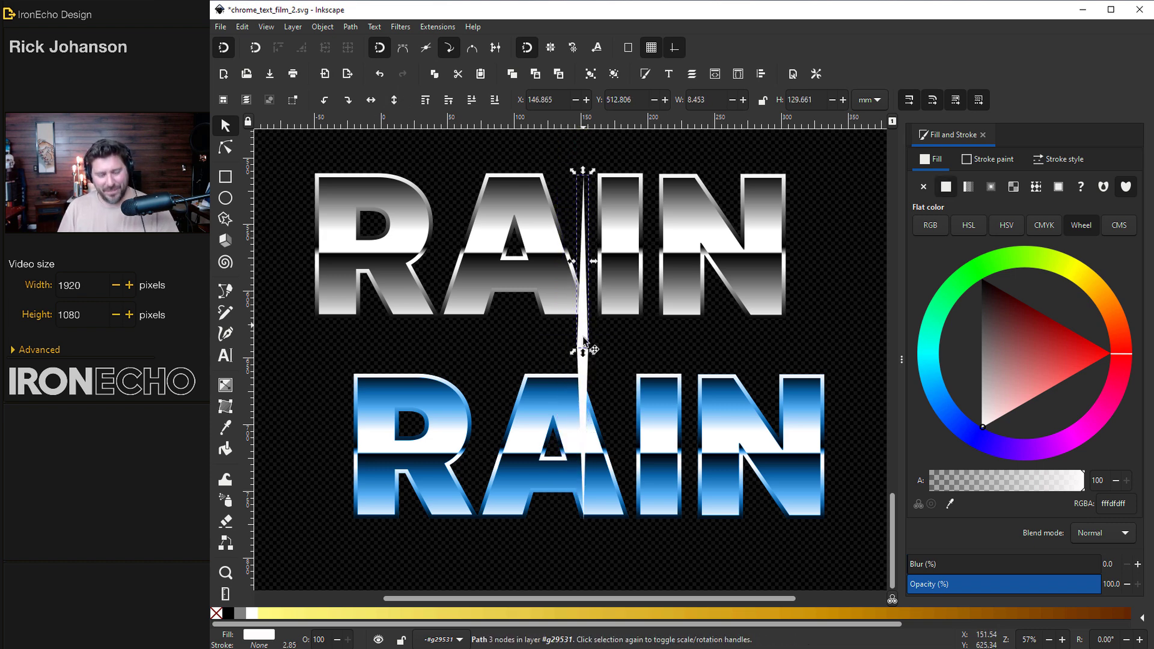
click(585, 363)
mouse_move(594, 171)
mouse_down()
mouse_move(716, 231)
mouse_move(754, 359)
mouse_up()
click(588, 384)
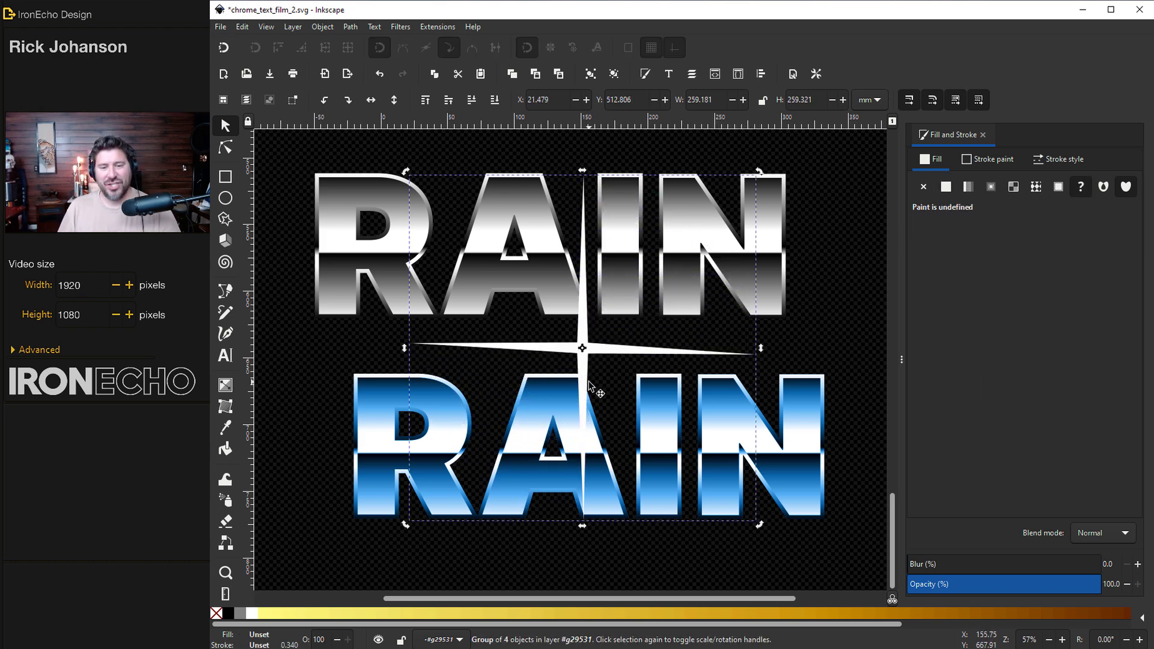
click(592, 385)
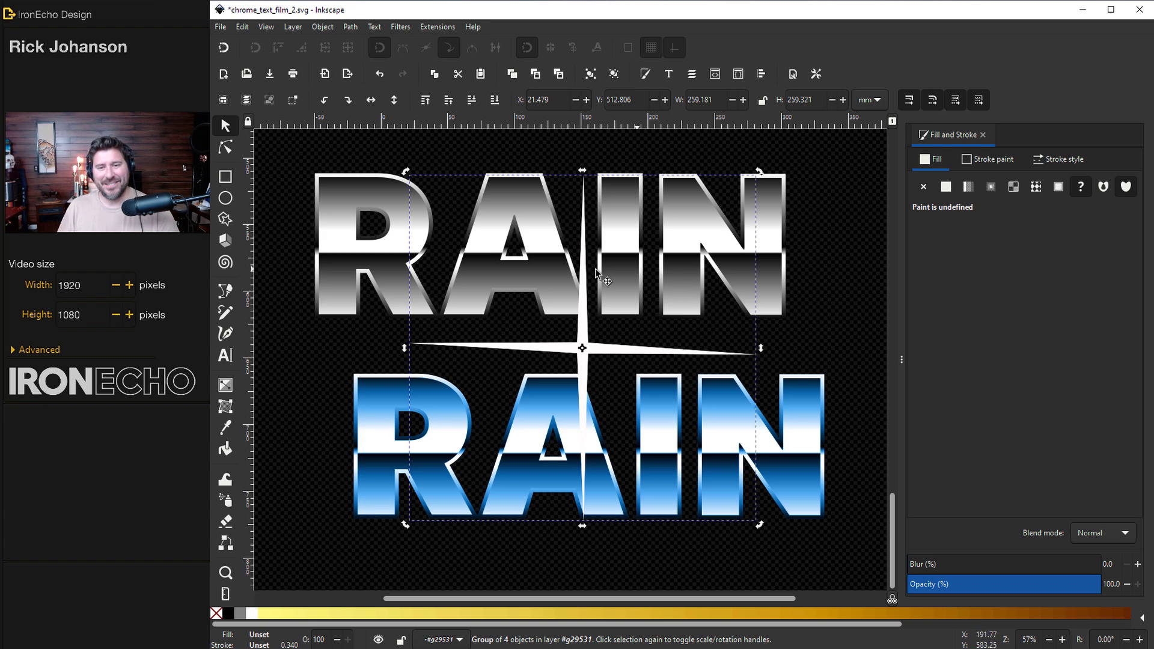
drag(762, 175, 739, 204)
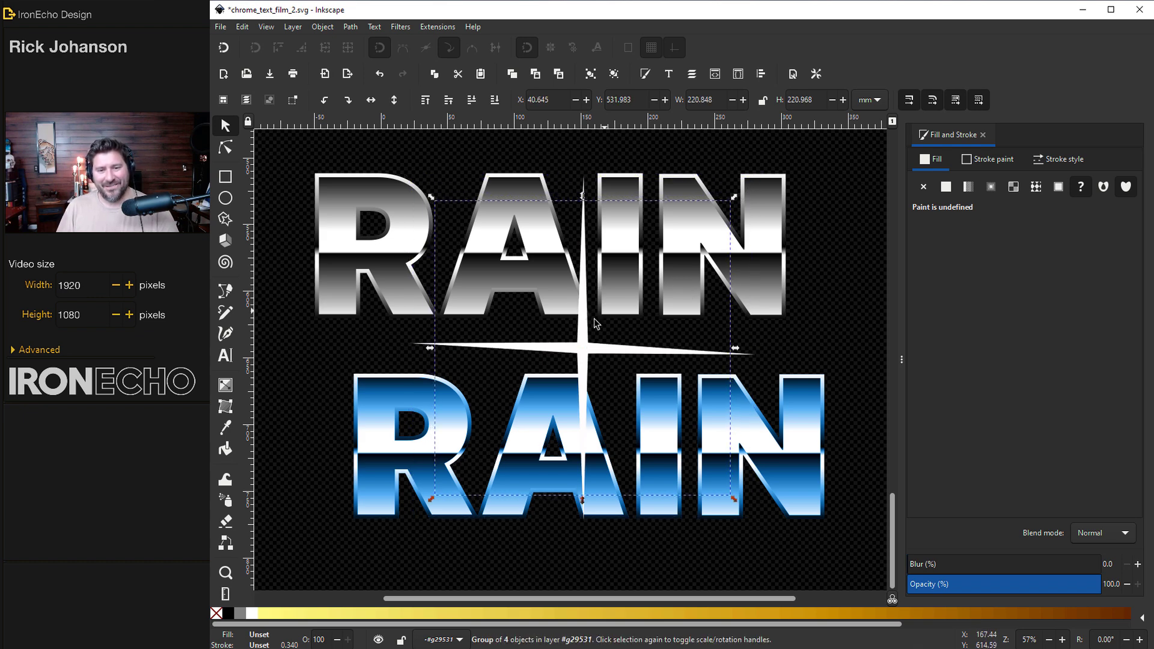
Step: Group the star with a 30°-rotated duplicate, blur it, and scale to about 30%
key(ctrl+d)
key(bracketright)
key(bracketright)
key(ctrl+g)
click(924, 564)
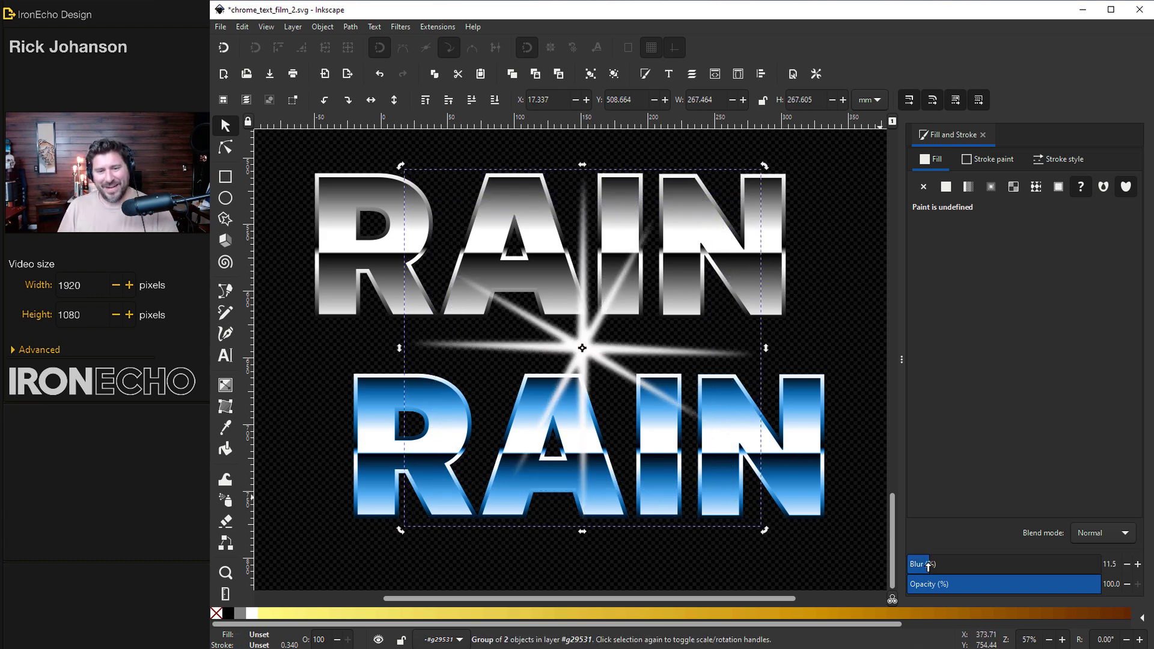
drag(760, 171, 410, 263)
Step: Stamp sparkle copies across the letter highlights, leaving one at the blue R's top-left
mouse_move(468, 235)
mouse_down()
mouse_move(491, 182)
mouse_move(598, 179)
mouse_move(604, 259)
mouse_move(786, 179)
mouse_up()
key(space)
key(space)
key(space)
key(space)
drag(786, 179, 357, 378)
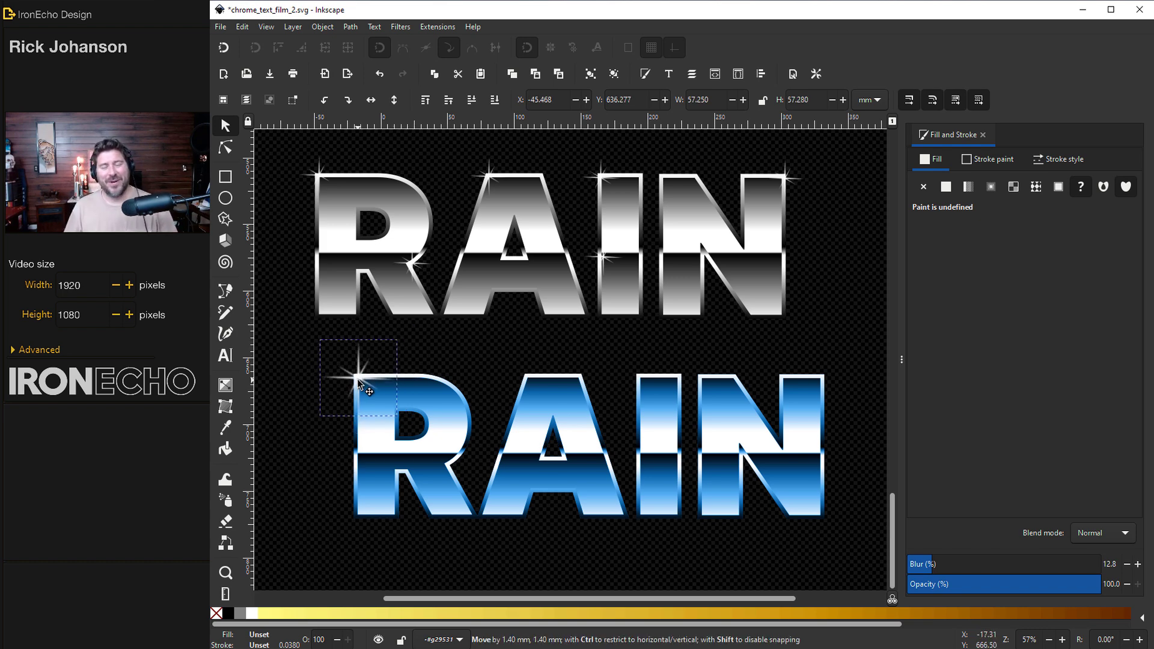
click(458, 349)
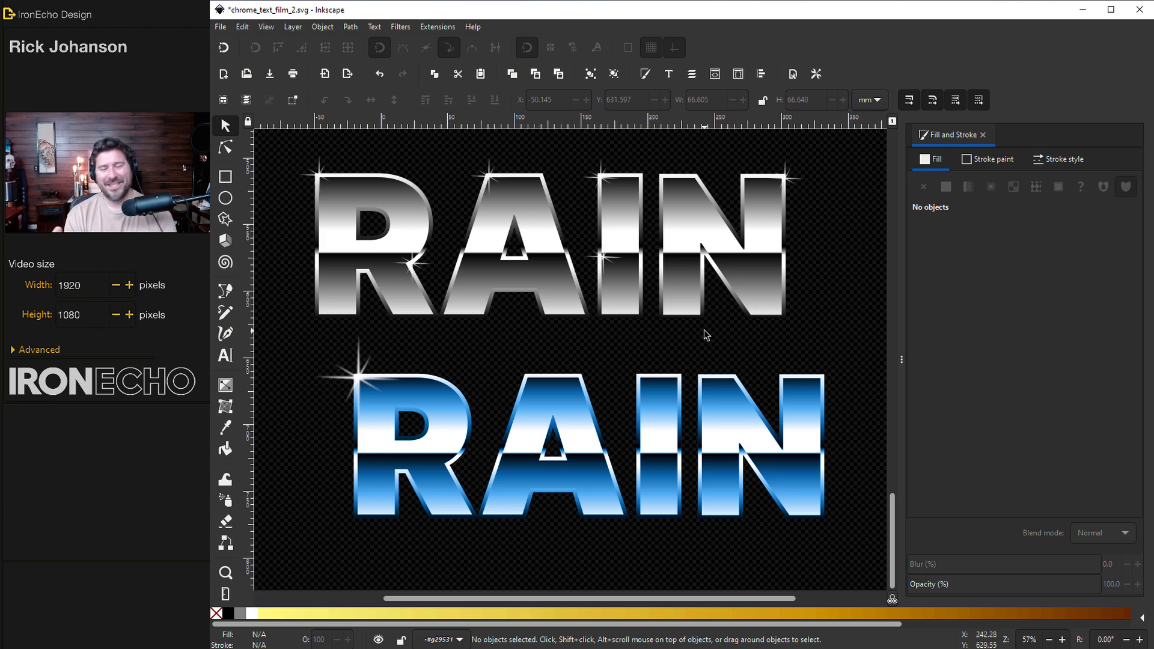
Step: Replace IN in the blue copy with D so it reads RAD
key(t)
click(657, 445)
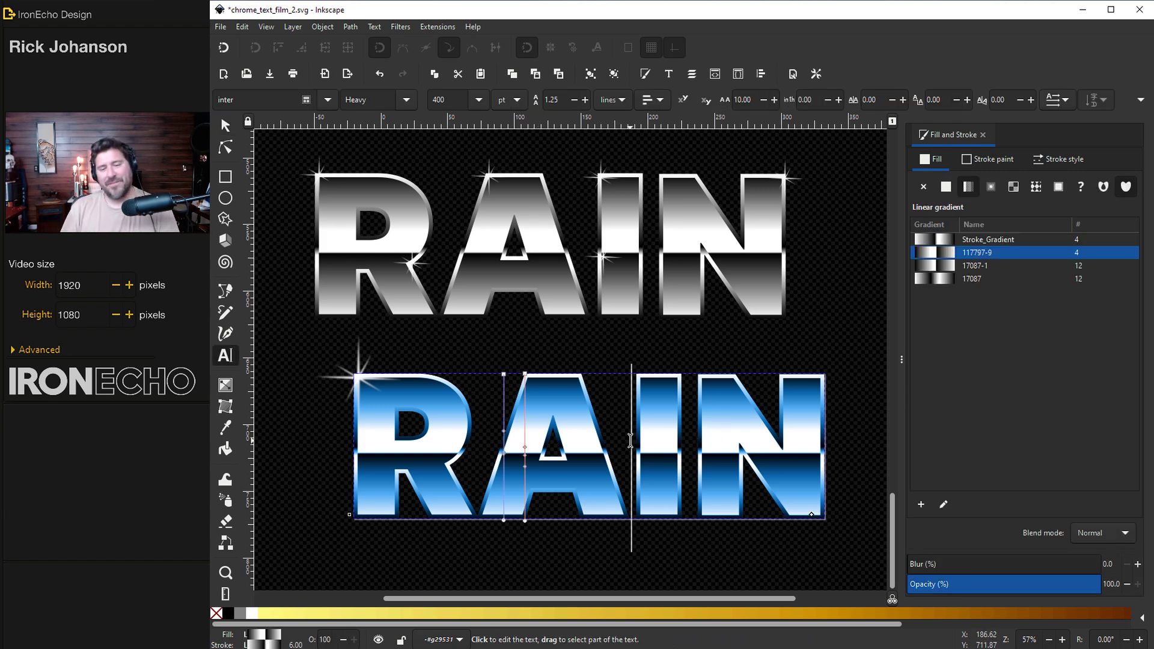
drag(631, 445, 691, 444)
drag(781, 445, 807, 445)
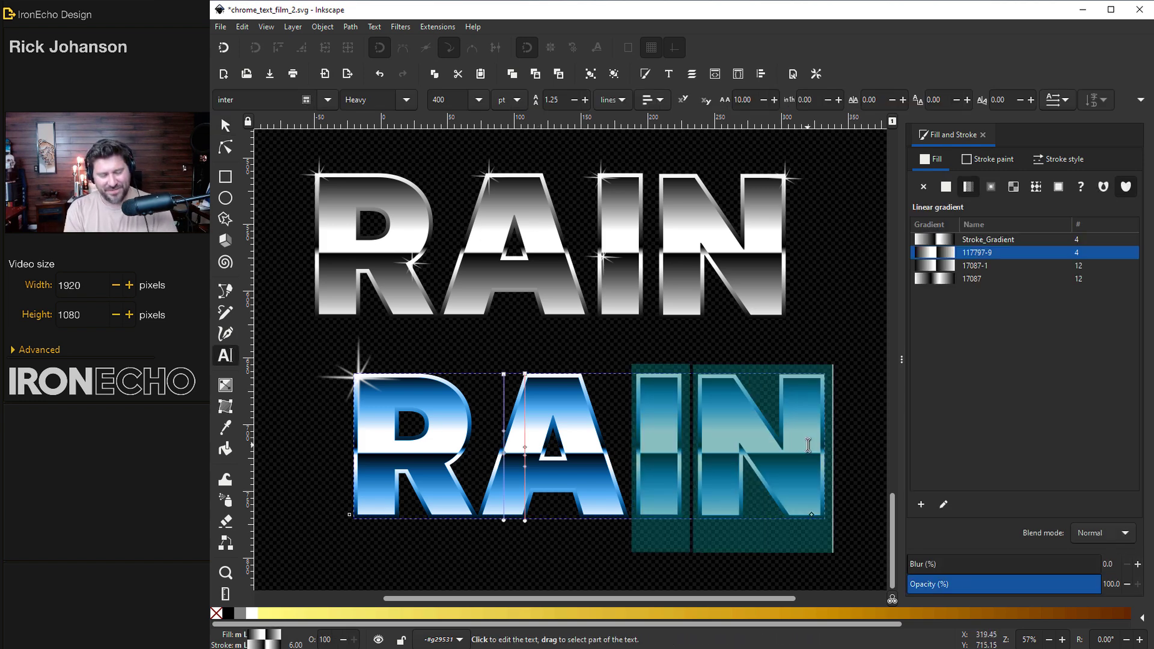
text(D)
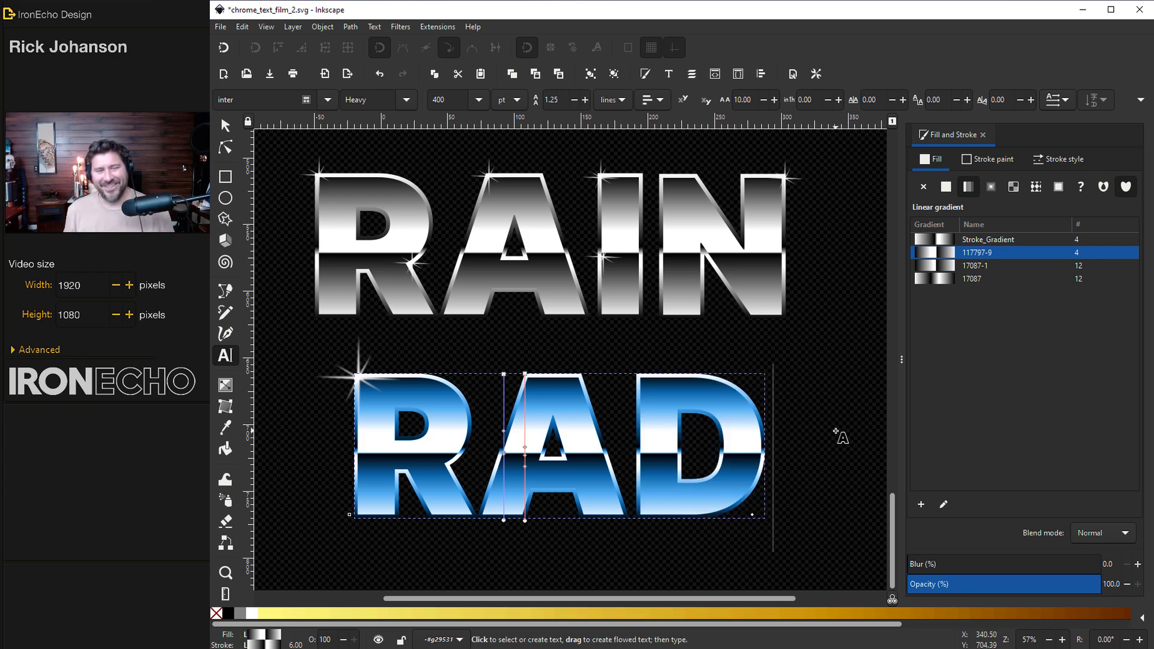